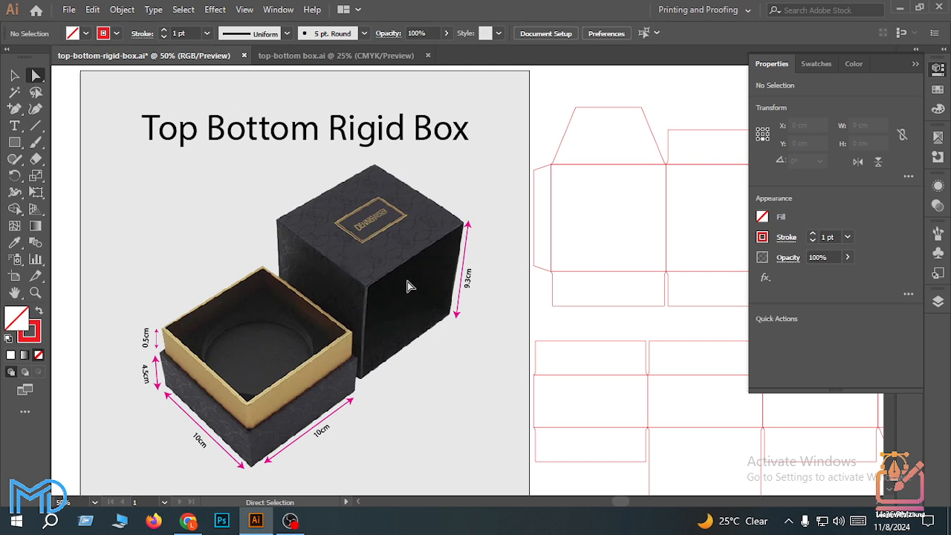
# - Examine the rigid box reference image and the finished dielines beside it
pyautogui.scroll(-2, 413, 289)
pyautogui.scroll(3, 419, 296)
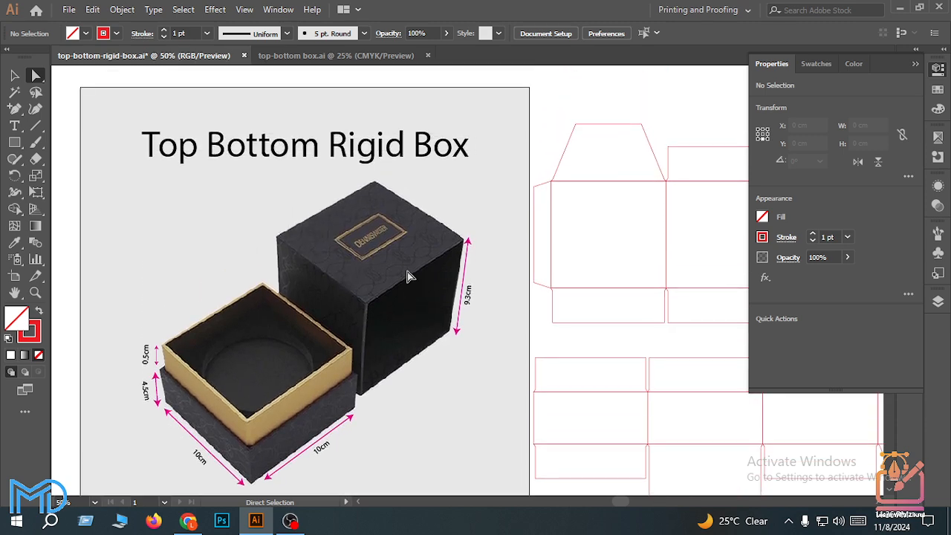
pyautogui.scroll(-2, 407, 277)
pyautogui.scroll(-2, 371, 297)
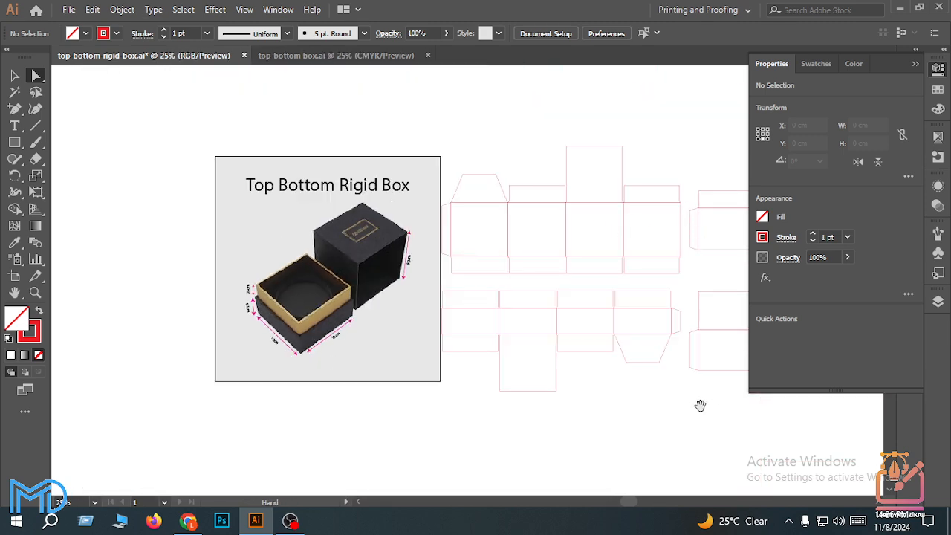
pyautogui.moveTo(699, 406); pyautogui.dragTo(549, 402)
pyautogui.scroll(-2, 560, 341)
pyautogui.scroll(2, 489, 329)
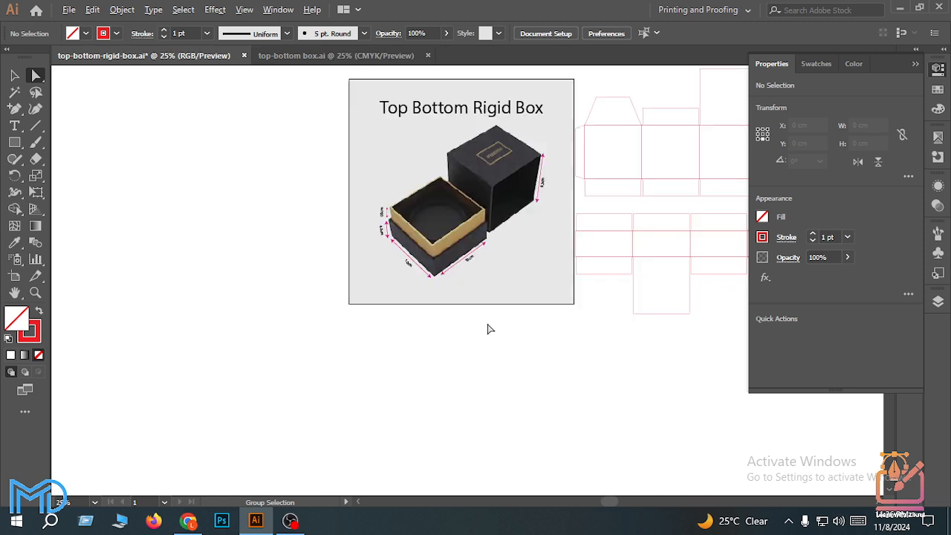
# - Draw a rectangle 10 cm wide and 9.3 cm high in the empty area below the reference artboard
pyautogui.click(16, 142)
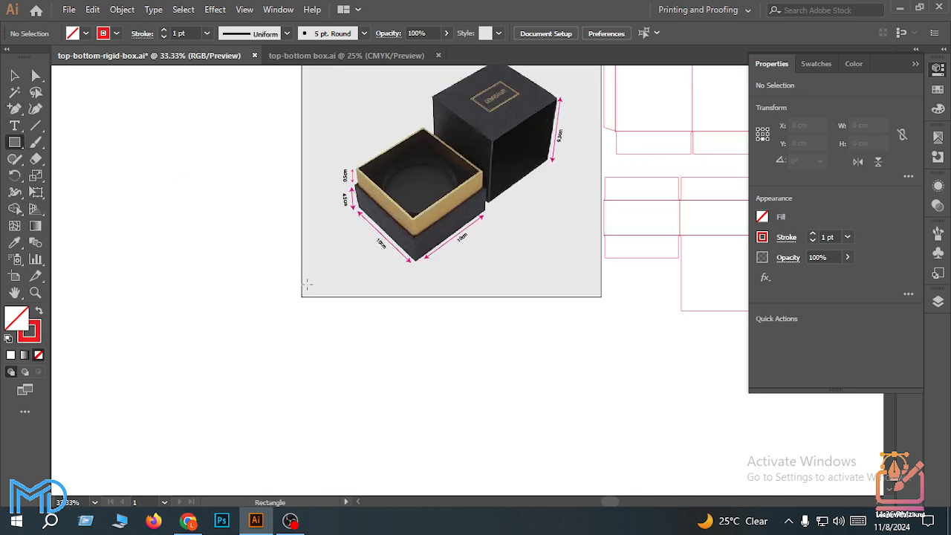
pyautogui.scroll(2, 563, 133)
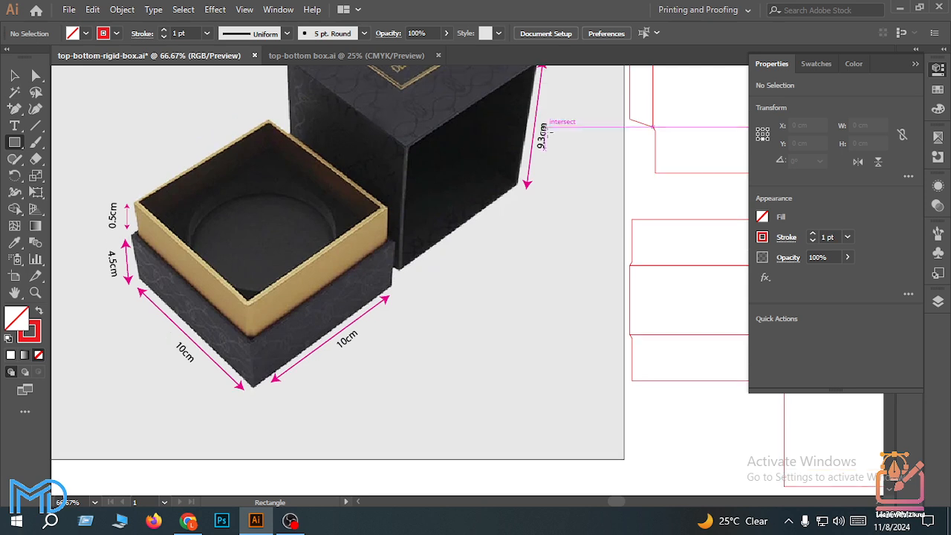
pyautogui.scroll(-1, 474, 271)
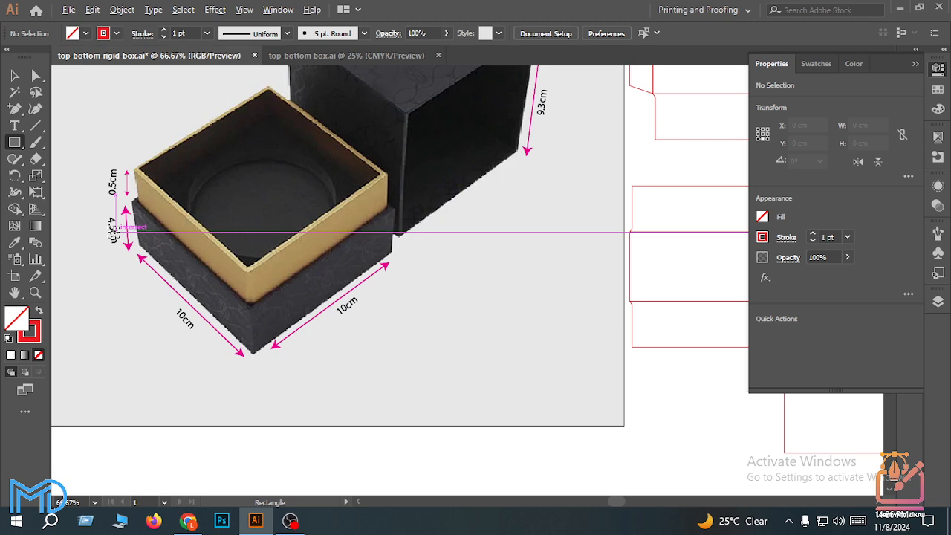
pyautogui.scroll(1, 113, 227)
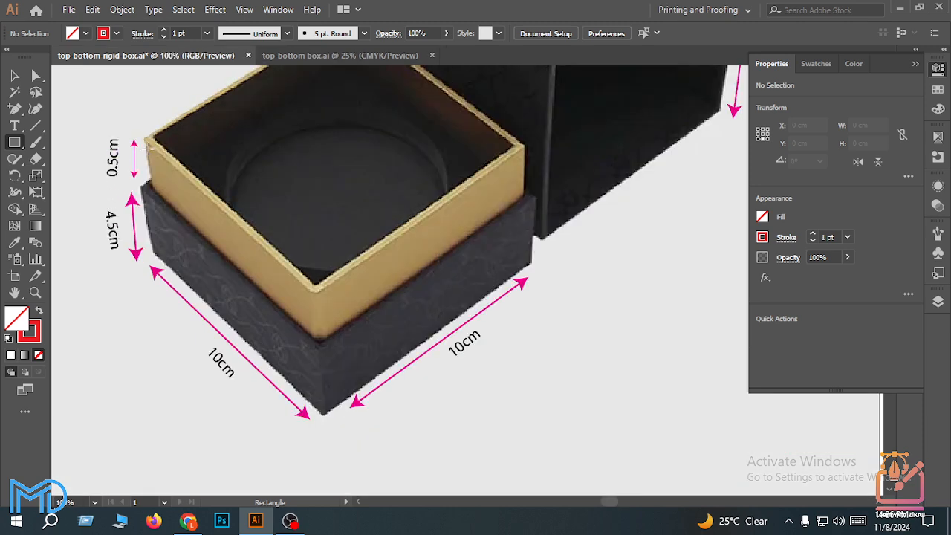
pyautogui.scroll(-1, 188, 211)
pyautogui.scroll(-3, 228, 245)
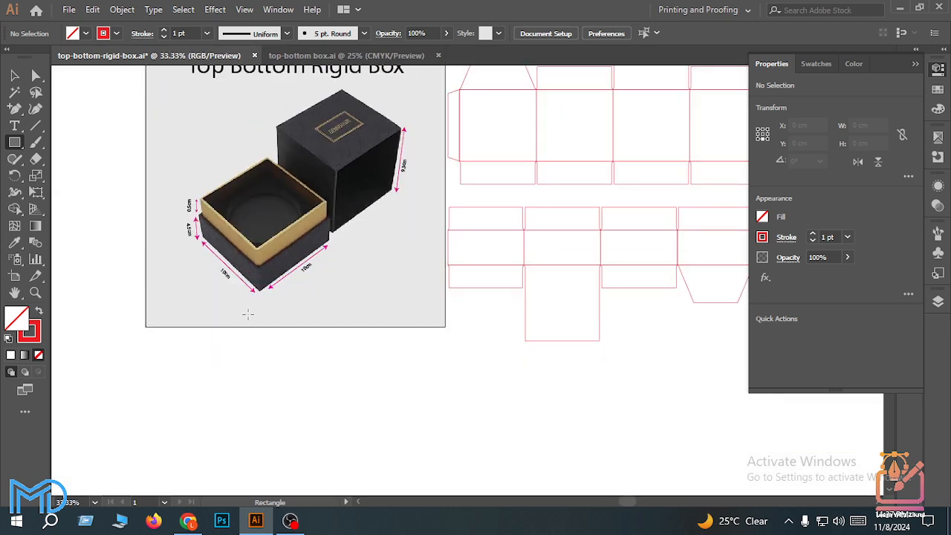
pyautogui.scroll(-3, 248, 314)
pyautogui.click(191, 339)
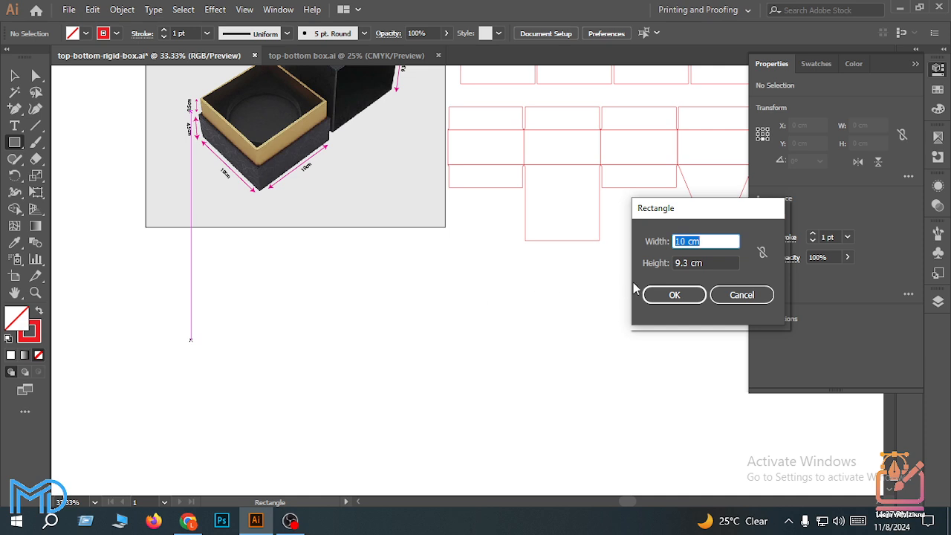
pyautogui.press('Tab')
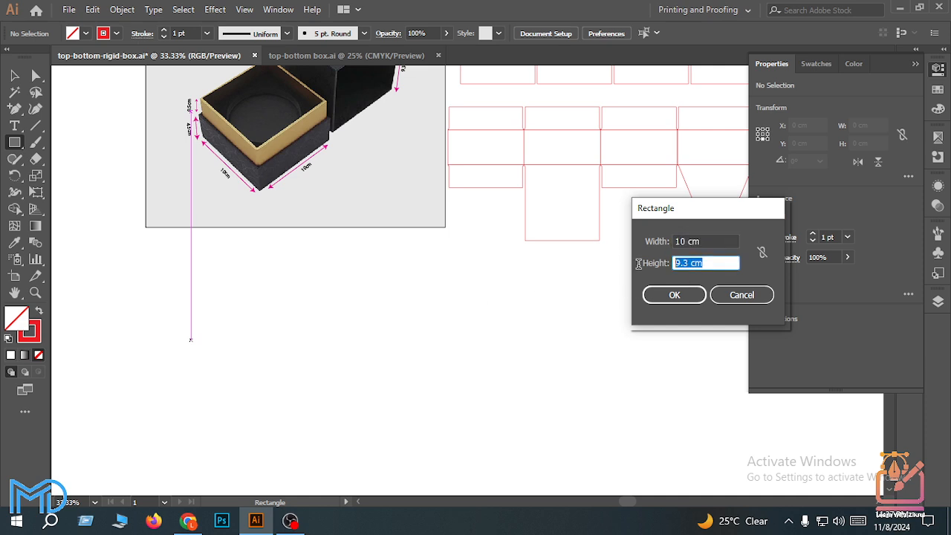
pyautogui.click(675, 295)
pyautogui.scroll(-1, 340, 392)
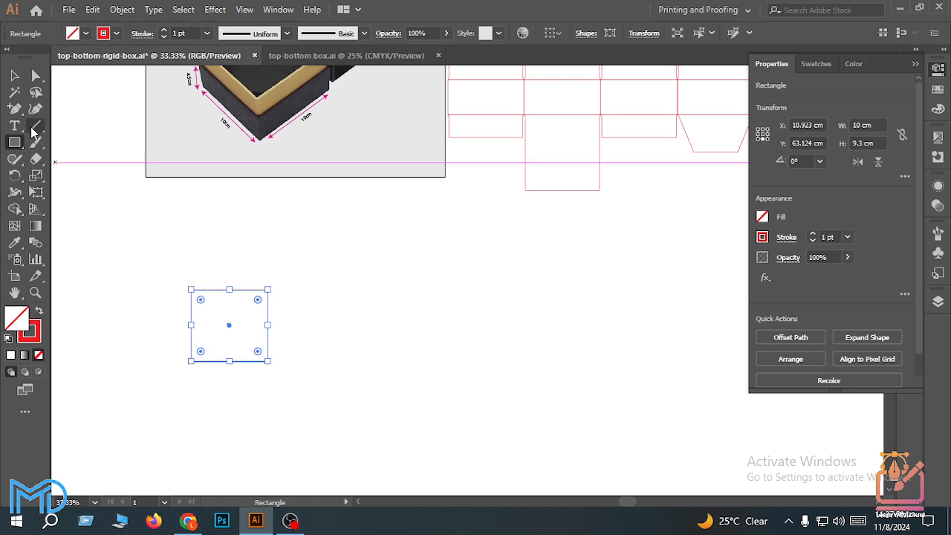
# - Make a copy of the rectangle moved 10 cm horizontally and 0 cm vertically
pyautogui.press('v')
pyautogui.scroll(1, 196, 344)
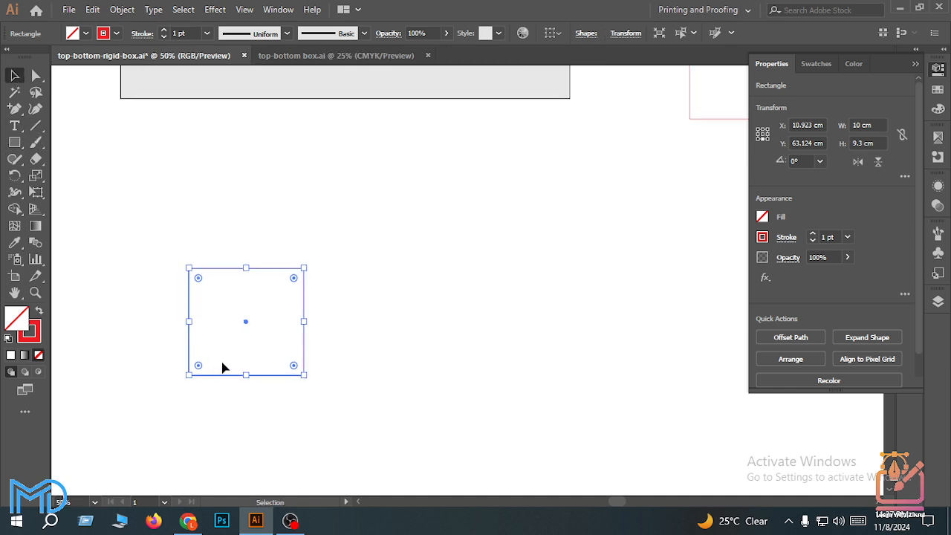
pyautogui.press('Return')
pyautogui.moveTo(802, 250); pyautogui.dragTo(747, 247)
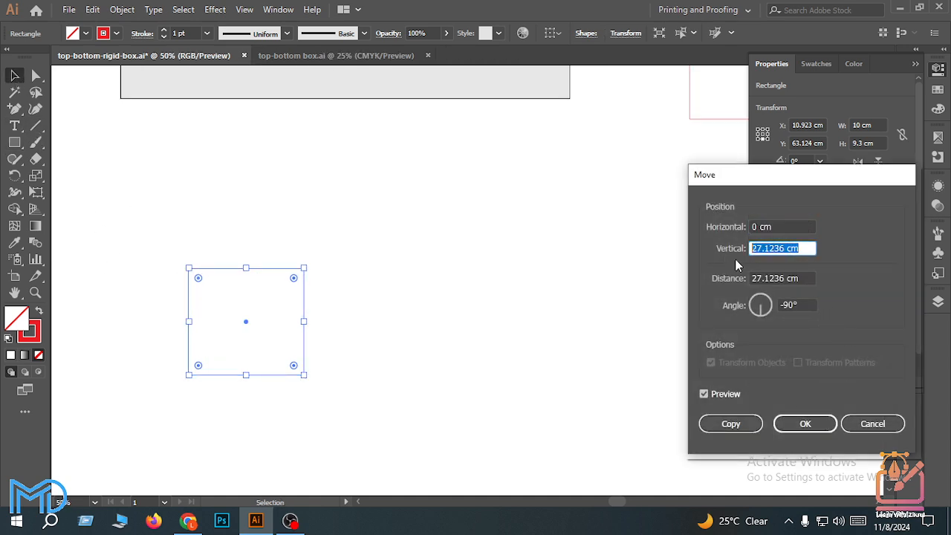
pyautogui.write('0')
pyautogui.click(792, 225)
pyautogui.write('1')
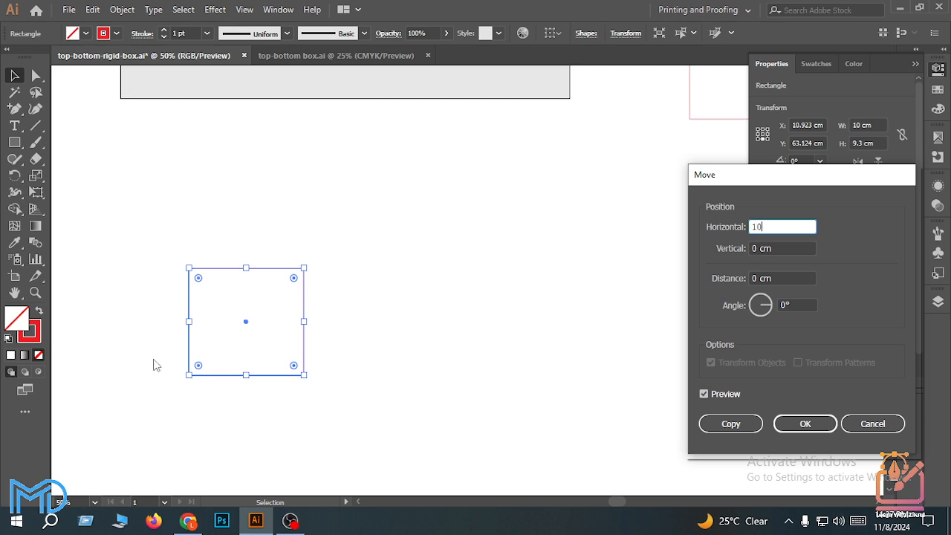
pyautogui.click(720, 393)
pyautogui.click(719, 393)
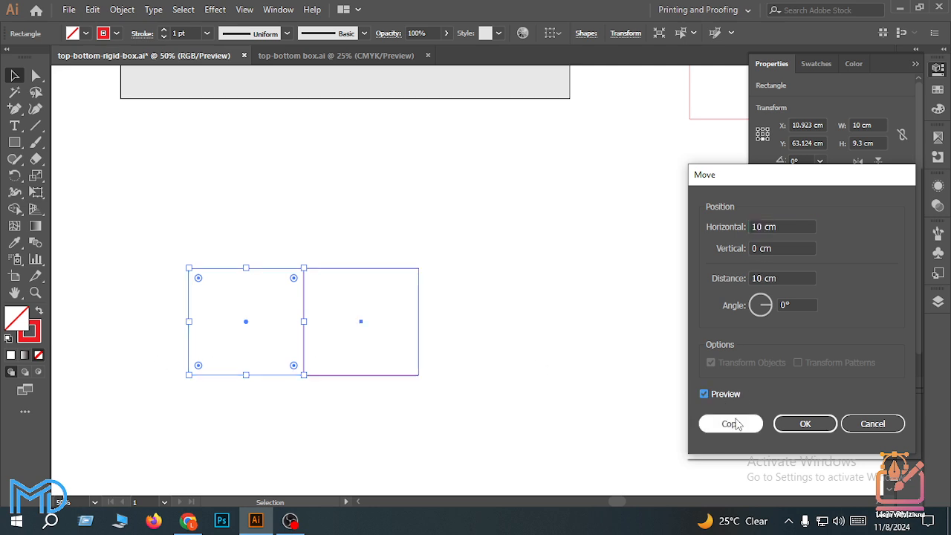
pyautogui.click(735, 422)
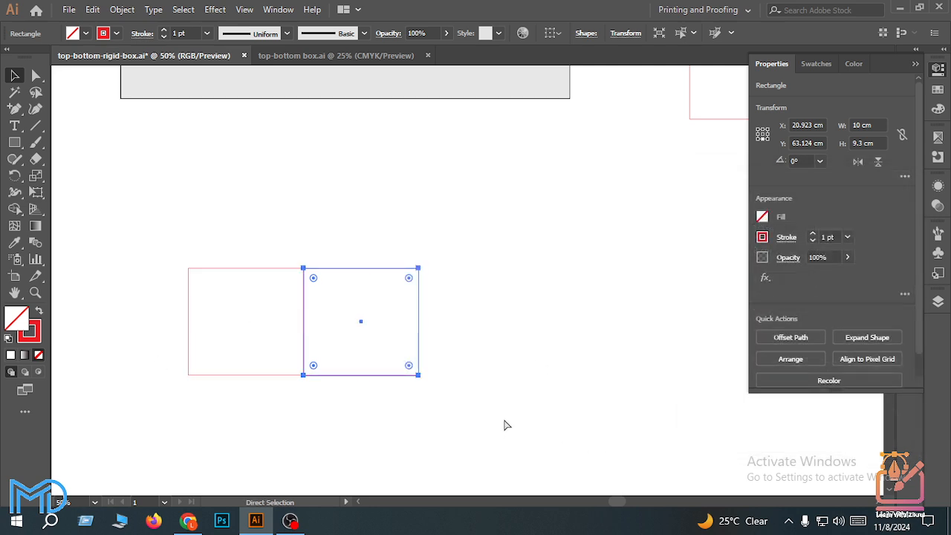
# - Repeat the copy transformation three more times to form a row of five adjoining rectangles
pyautogui.hotkey('ctrl', 'd')
pyautogui.hotkey('ctrl', 'd')
pyautogui.hotkey('ctrl', 'd')
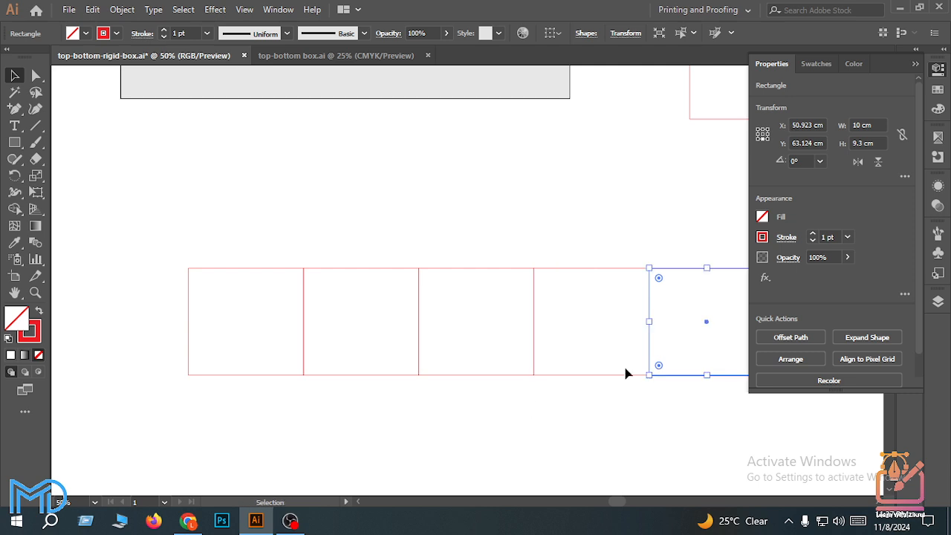
pyautogui.scroll(-1, 528, 376)
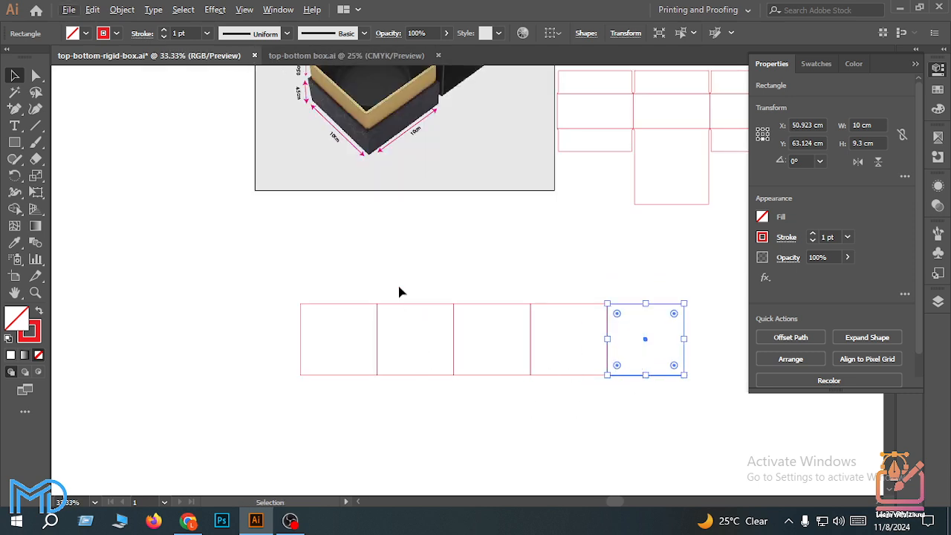
# - Narrow the first rectangle in the row to a 1.5 cm wide glue flap, keeping its right edge fixed
pyautogui.click(307, 312)
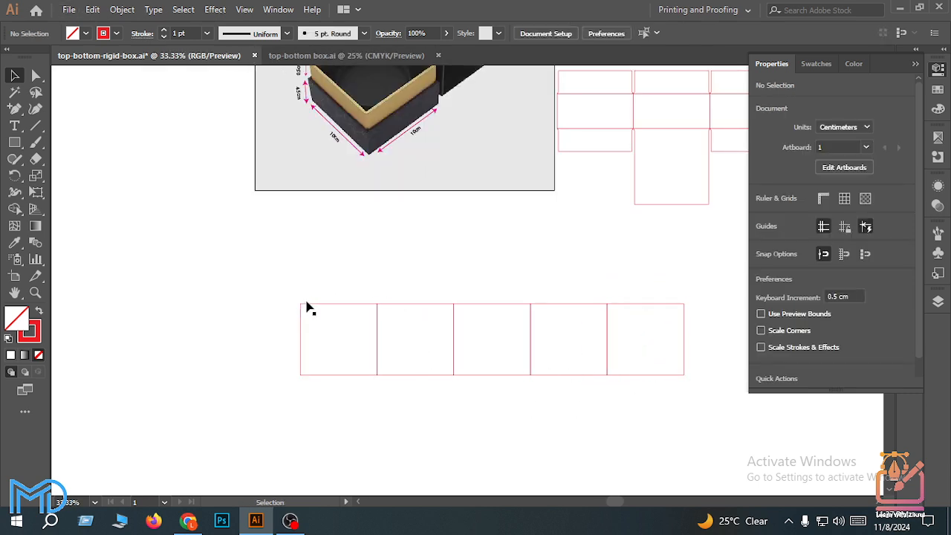
pyautogui.moveTo(285, 296); pyautogui.dragTo(354, 355)
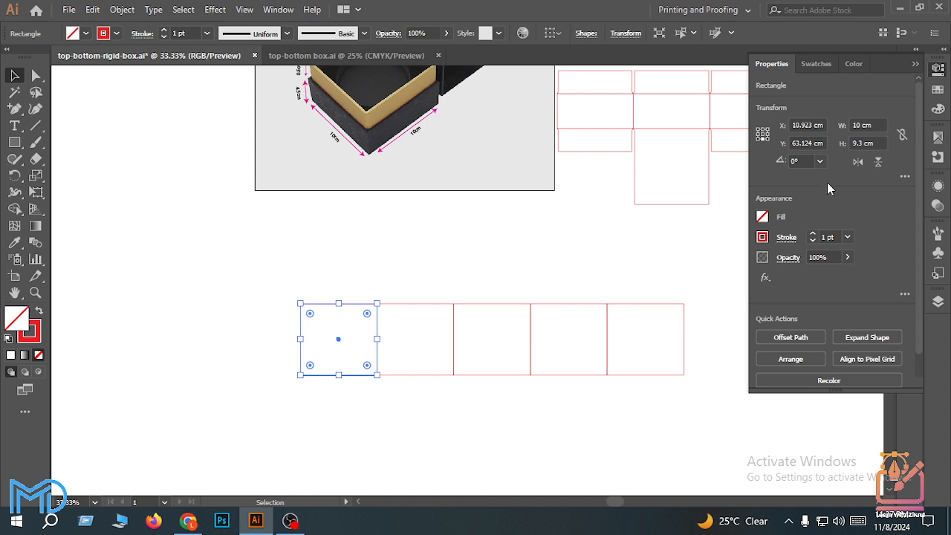
pyautogui.click(766, 135)
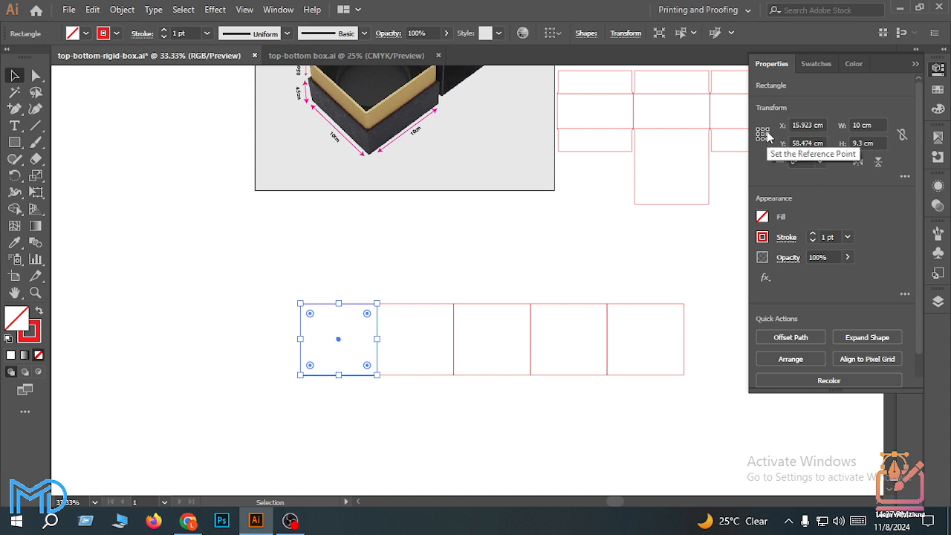
pyautogui.click(875, 125)
pyautogui.moveTo(875, 125); pyautogui.dragTo(801, 142)
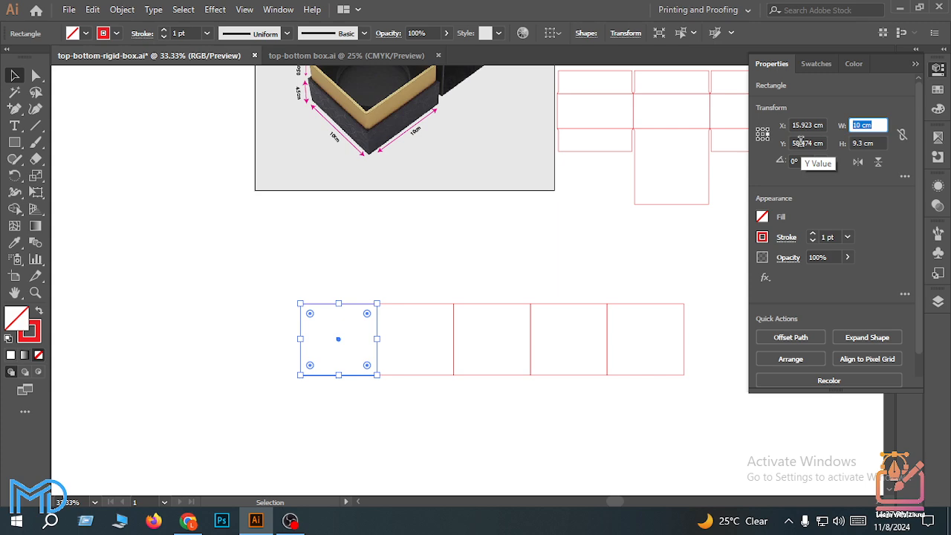
pyautogui.write('1.5')
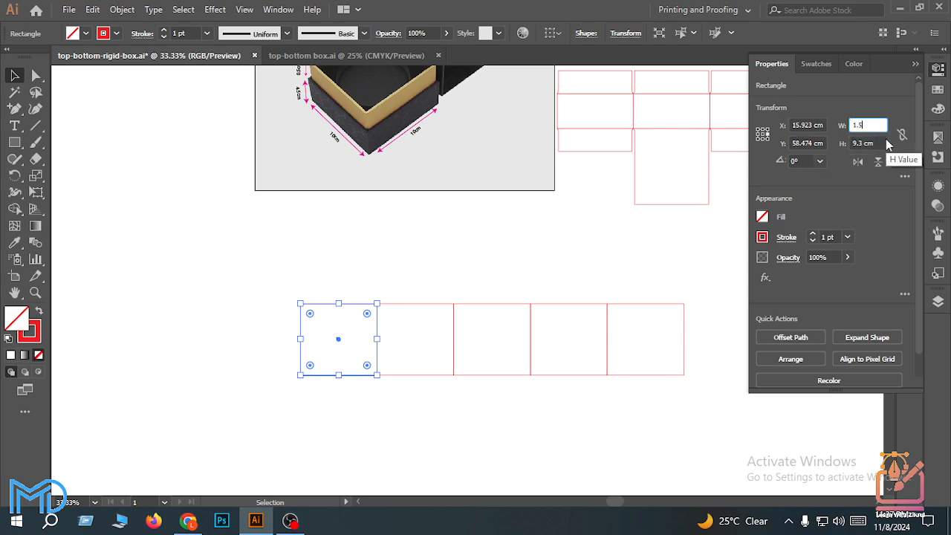
pyautogui.press('Return')
pyautogui.click(572, 218)
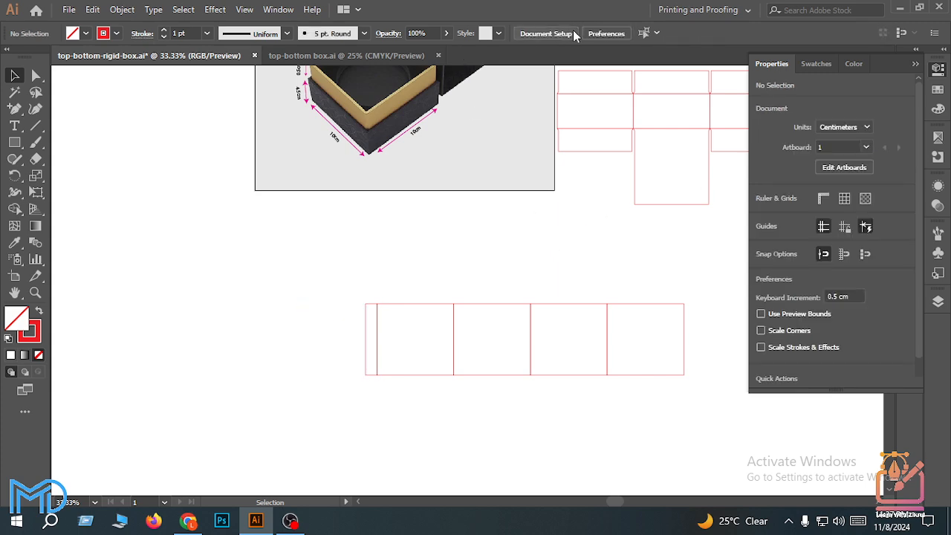
# - Taper the glue flap by moving its two outer corner points inward by the 0.5 cm keyboard increment
pyautogui.click(608, 33)
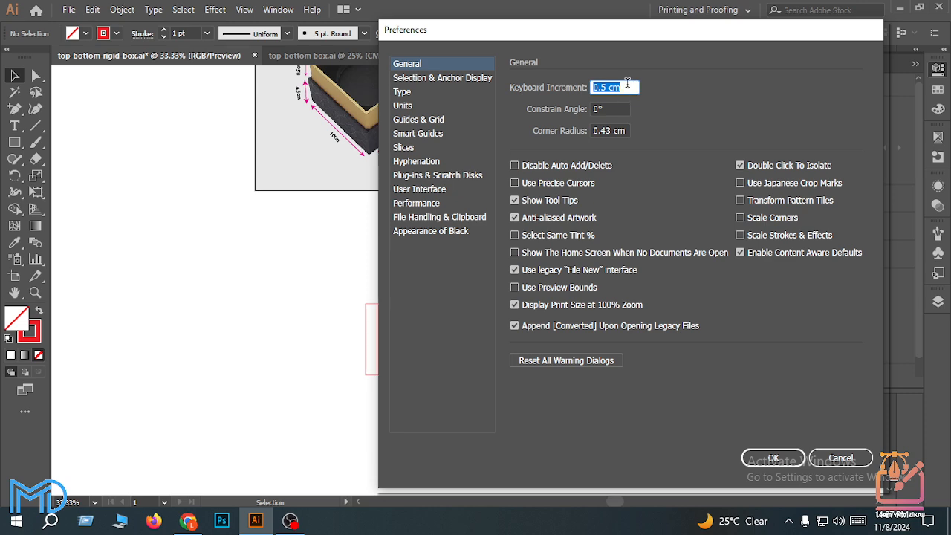
pyautogui.click(773, 459)
pyautogui.hotkey('ctrl', '=')
pyautogui.click(36, 75)
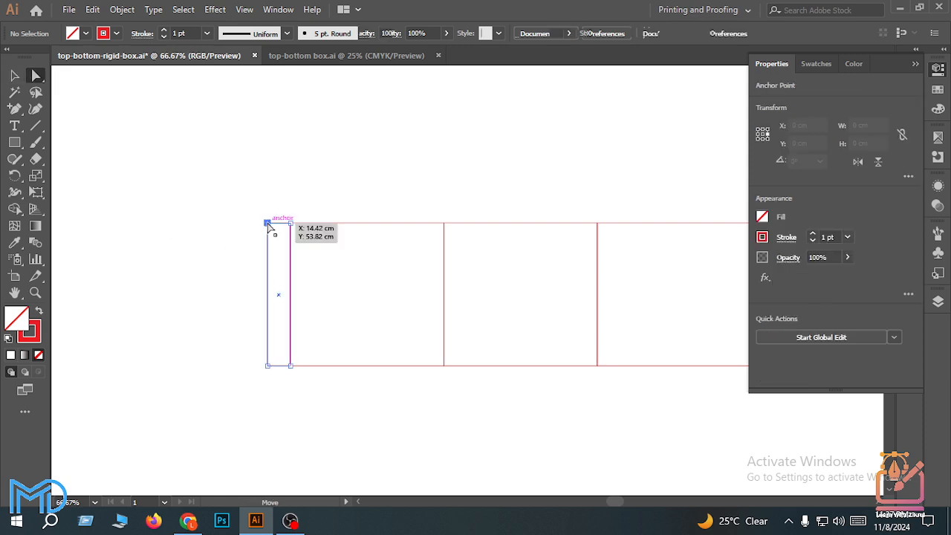
pyautogui.moveTo(268, 223); pyautogui.dragTo(267, 231)
pyautogui.moveTo(272, 370); pyautogui.dragTo(272, 362)
pyautogui.click(268, 415)
pyautogui.scroll(-2, 246, 382)
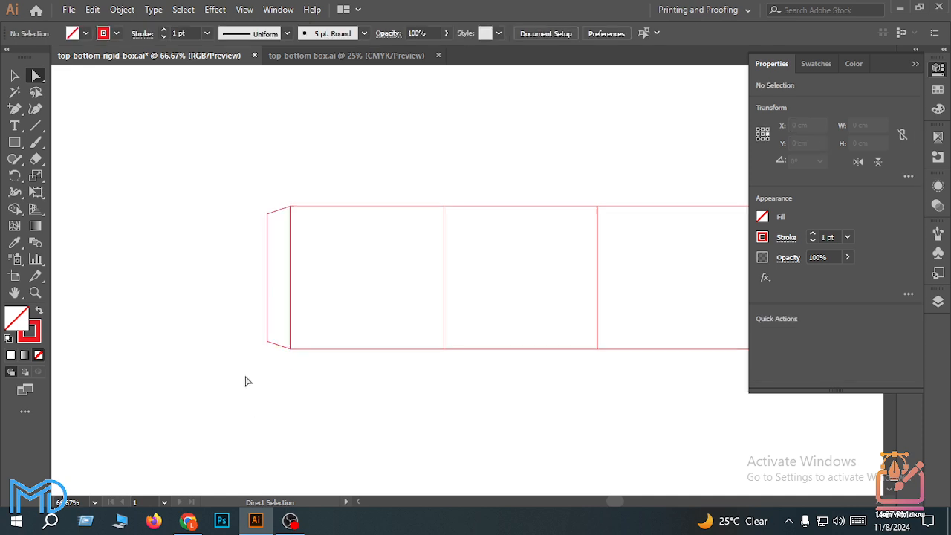
# - Duplicate the third full-width panel directly above itself so the copy sits on its top edge
pyautogui.scroll(-2, 214, 369)
pyautogui.scroll(2, 568, 339)
pyautogui.click(14, 75)
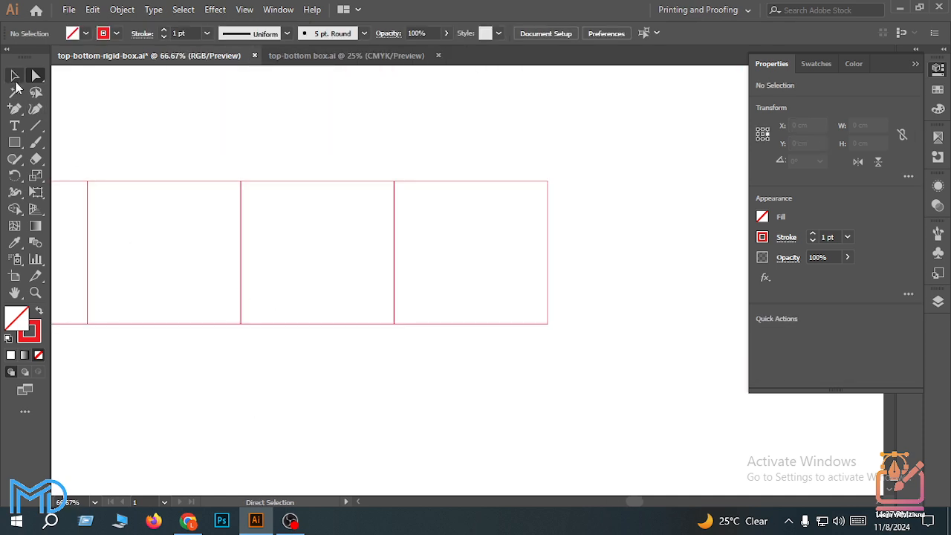
pyautogui.moveTo(288, 323); pyautogui.dragTo(282, 185)
pyautogui.scroll(3, 302, 188)
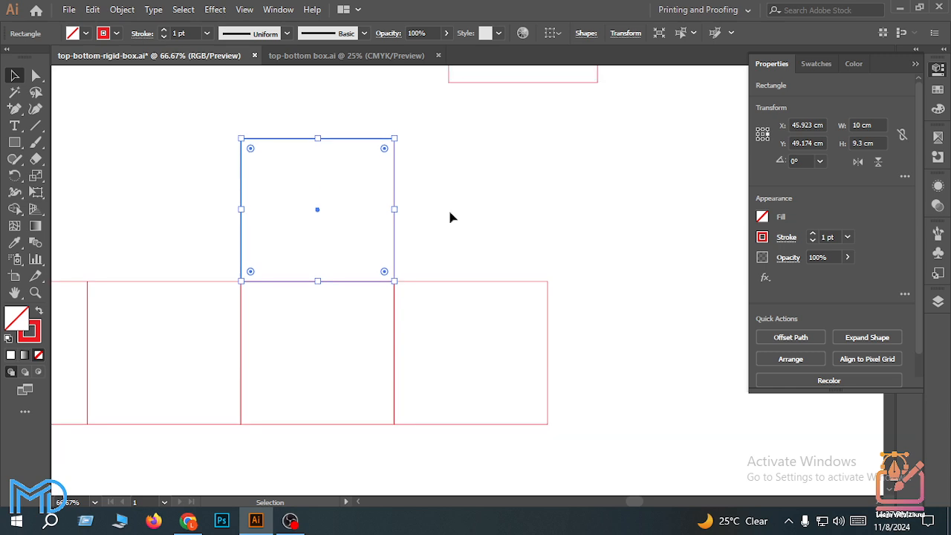
# - Set the upper panel's height to 10 cm minus 0.1 cm, keeping its bottom edge fixed
pyautogui.click(759, 139)
pyautogui.click(863, 143)
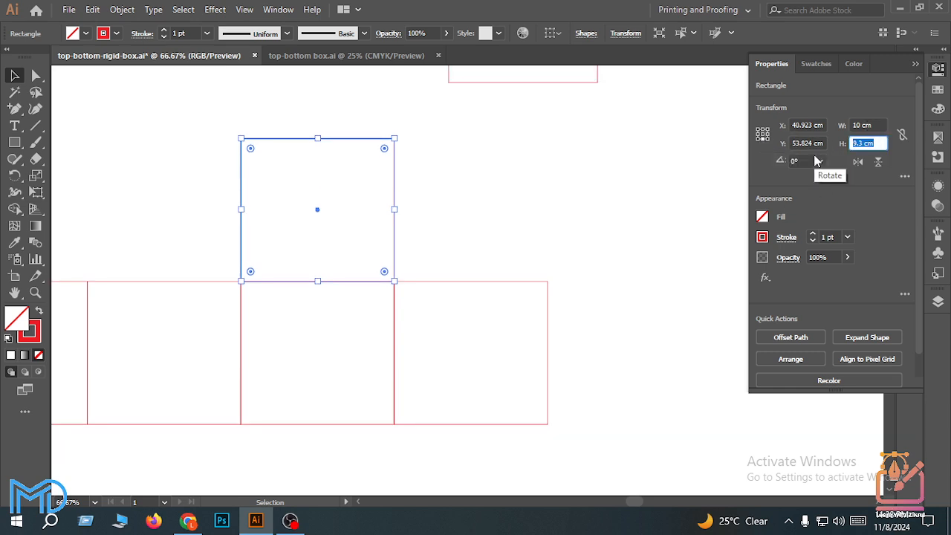
pyautogui.write('10')
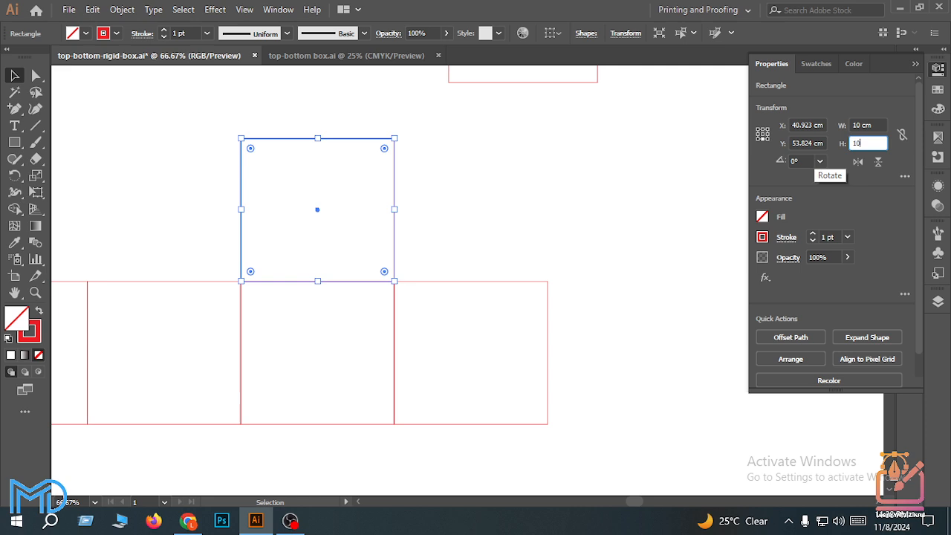
pyautogui.click(880, 124)
pyautogui.click(882, 141)
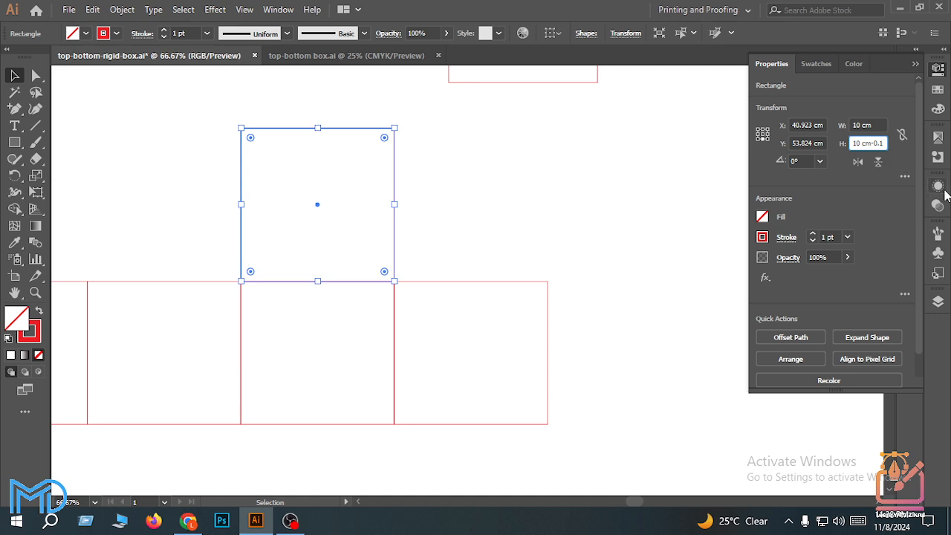
pyautogui.press('Return')
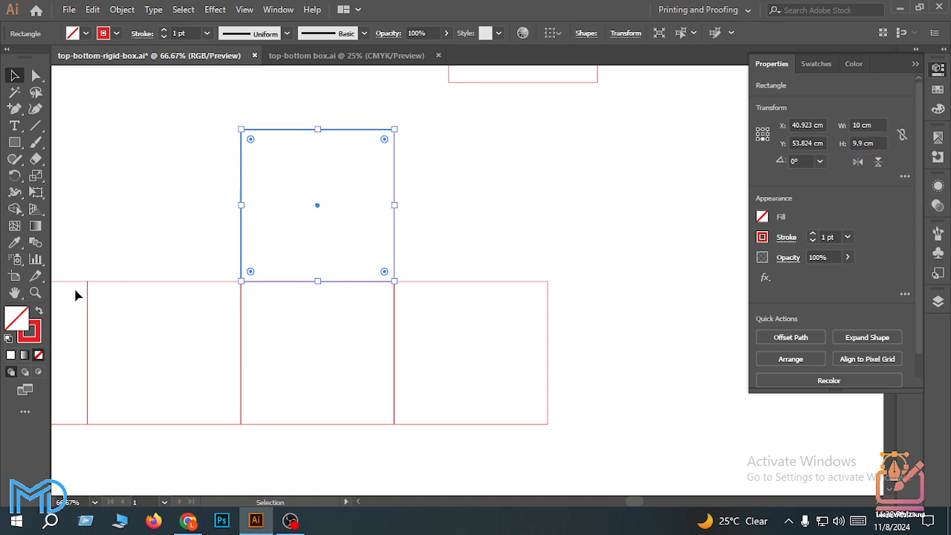
pyautogui.scroll(-2, 146, 293)
pyautogui.scroll(2, 111, 305)
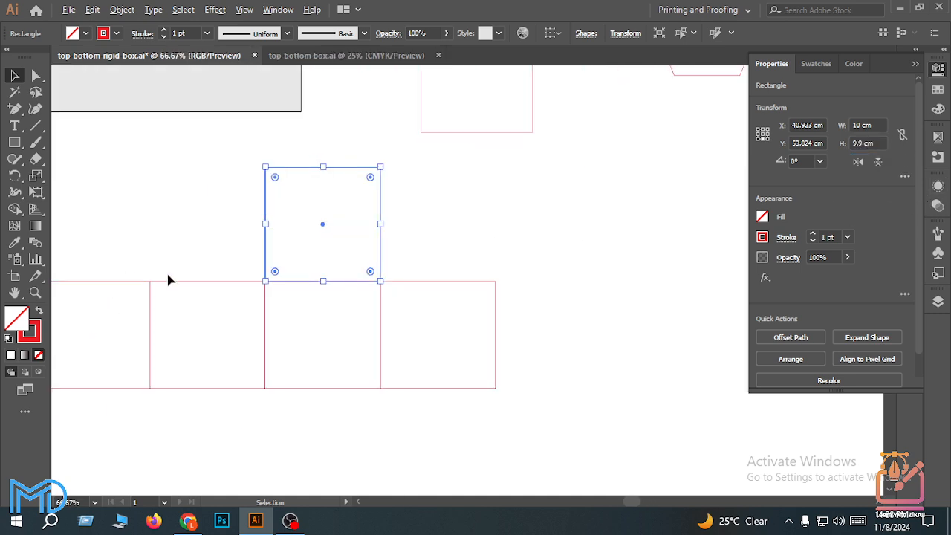
pyautogui.scroll(1, 193, 274)
pyautogui.scroll(-1, 404, 302)
pyautogui.scroll(1, 270, 278)
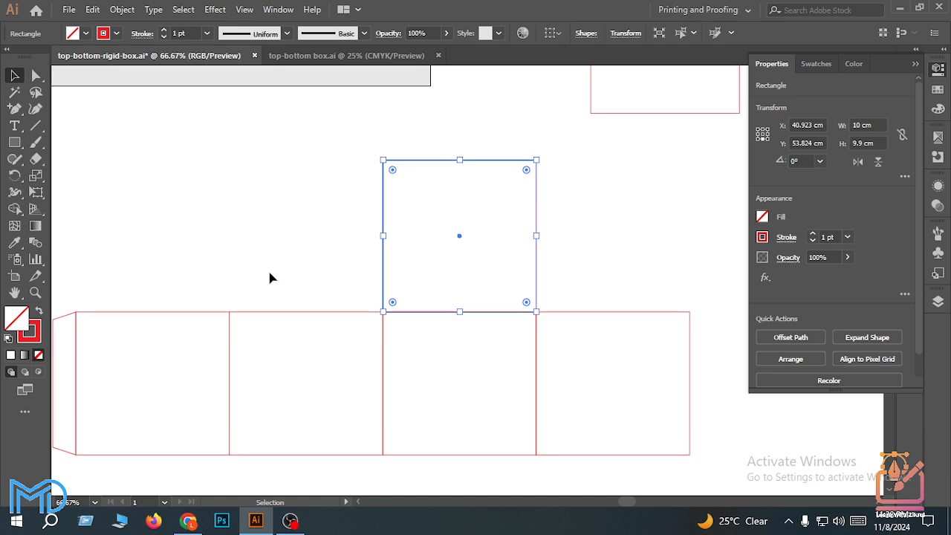
# - Add an anchor point on the upper panel's left edge, about 0.5 cm above its bottom-left corner
pyautogui.scroll(2, 540, 271)
pyautogui.scroll(-2, 505, 367)
pyautogui.scroll(-1, 168, 374)
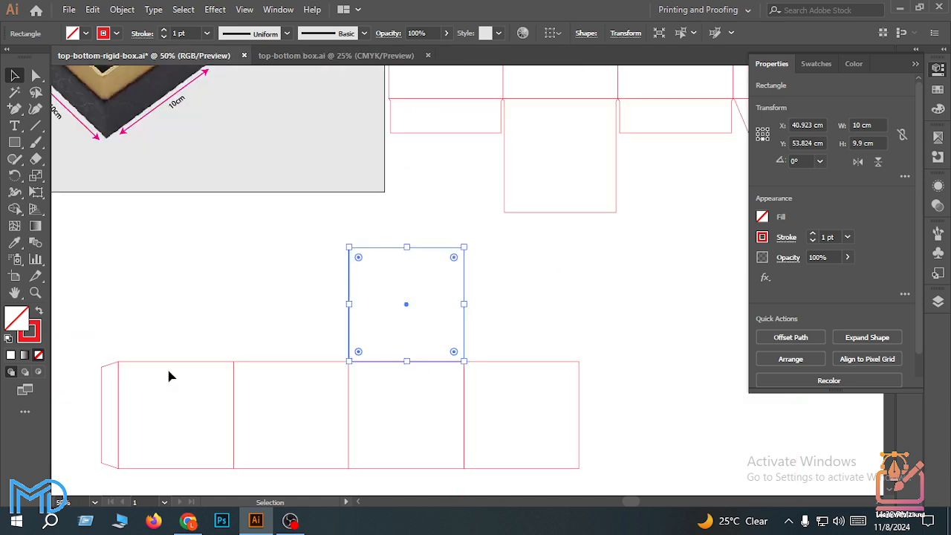
pyautogui.scroll(1, 152, 381)
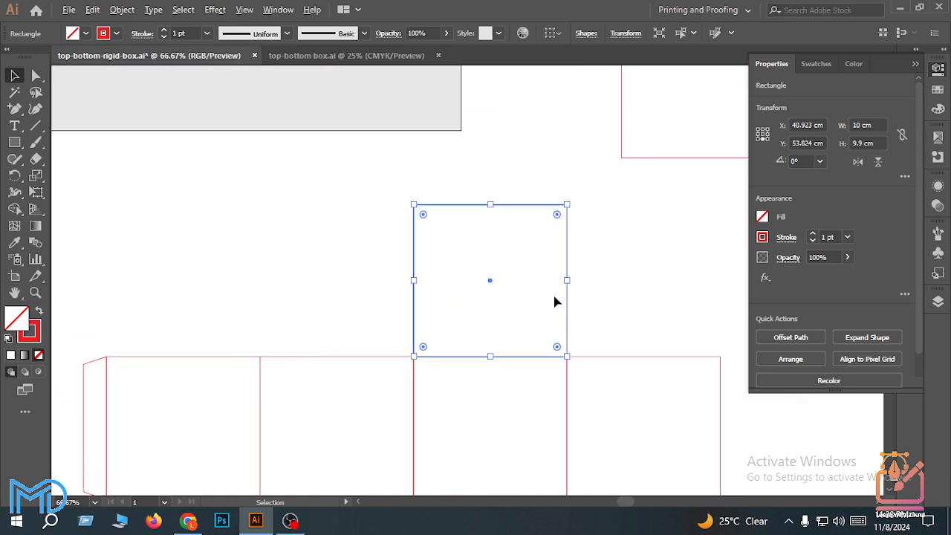
pyautogui.scroll(2, 559, 293)
pyautogui.scroll(-1, 610, 269)
pyautogui.scroll(3, 623, 296)
pyautogui.scroll(-1, 565, 330)
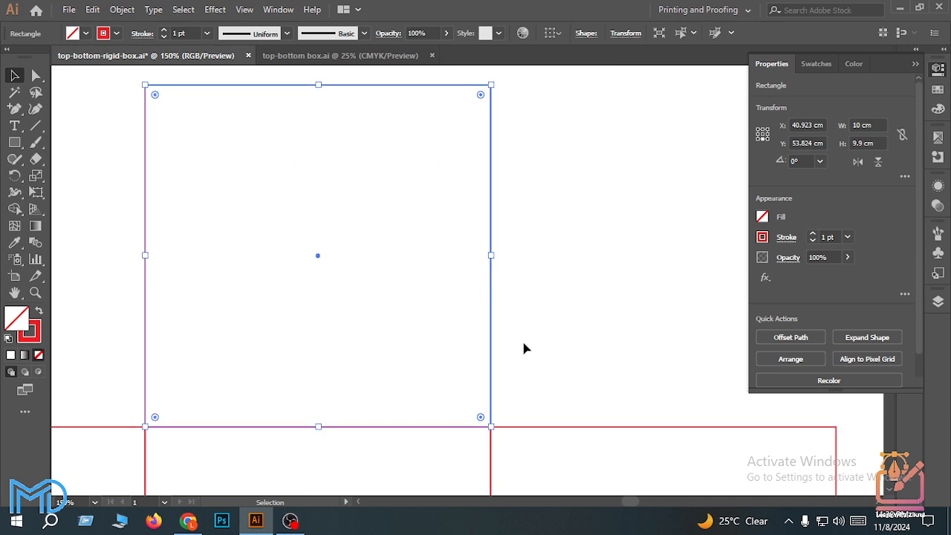
pyautogui.scroll(-1, 497, 361)
pyautogui.scroll(2, 394, 368)
pyautogui.scroll(-2, 291, 374)
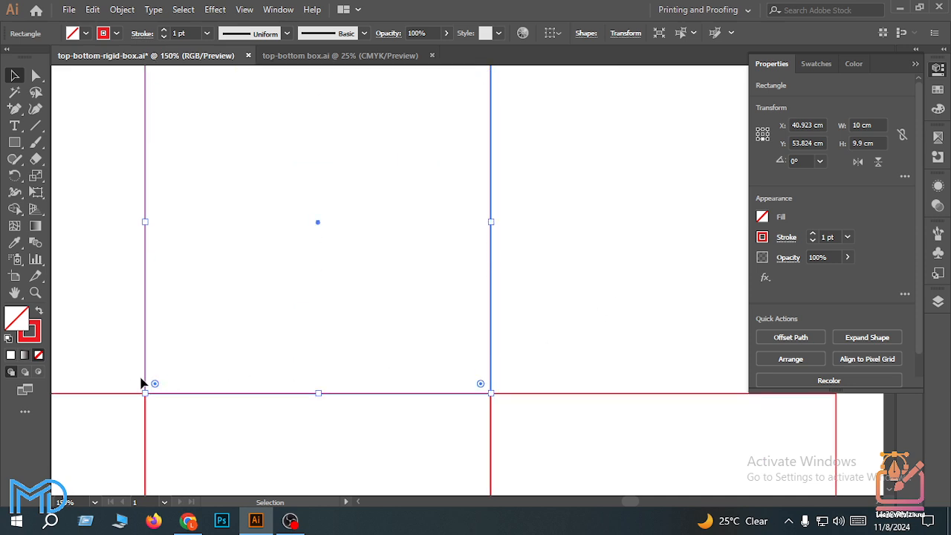
pyautogui.click(14, 109)
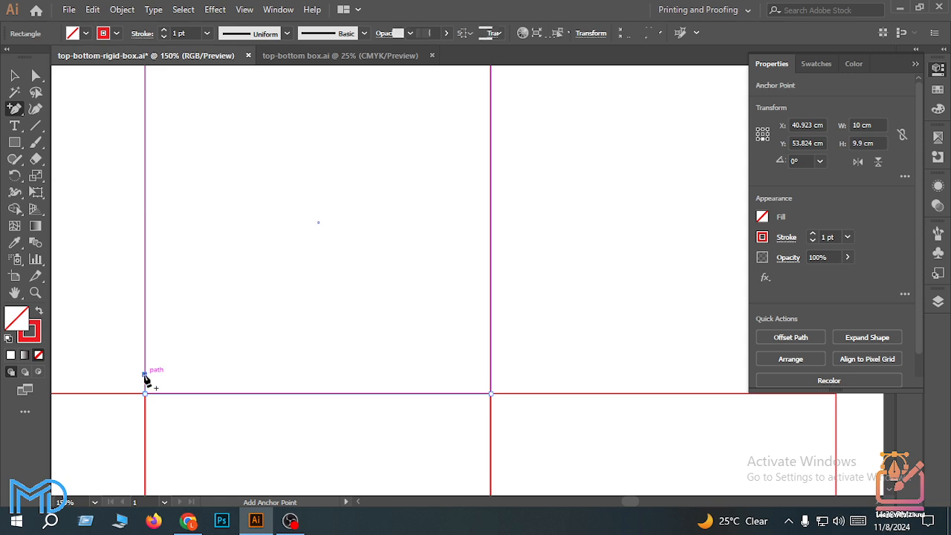
pyautogui.click(145, 374)
pyautogui.scroll(2, 146, 355)
pyautogui.scroll(1, 145, 354)
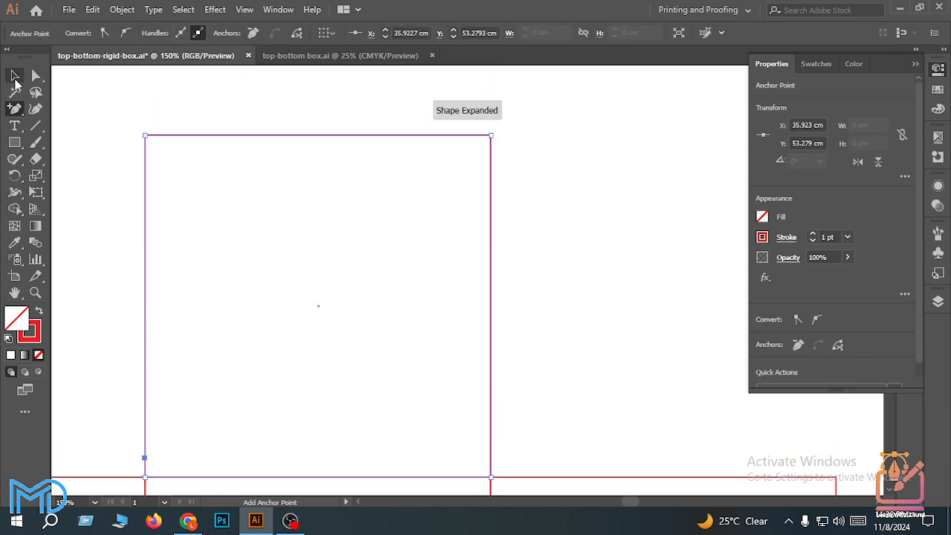
# - Move the upper panel's top-left corner together with the added edge point 0.15 cm horizontally inward
pyautogui.click(36, 75)
pyautogui.click(146, 136)
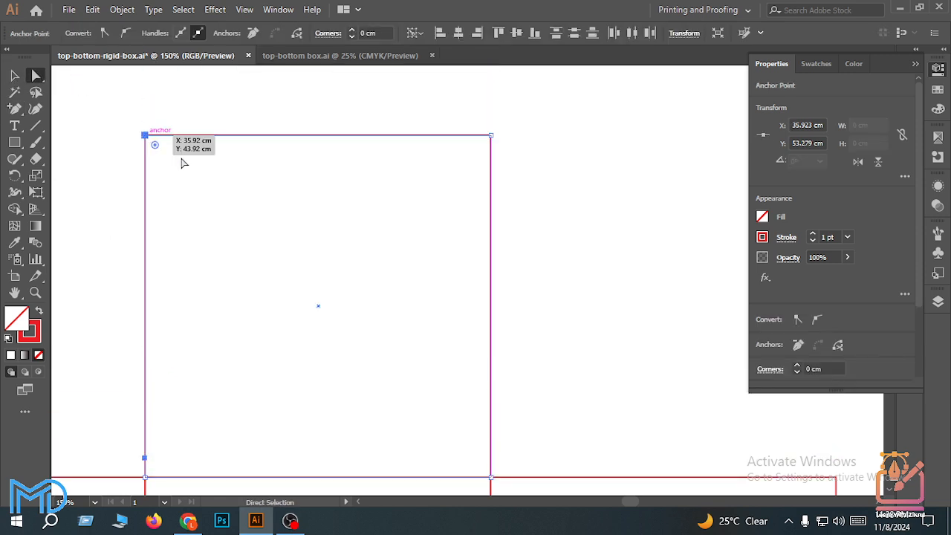
pyautogui.scroll(-2, 230, 230)
pyautogui.press('Return')
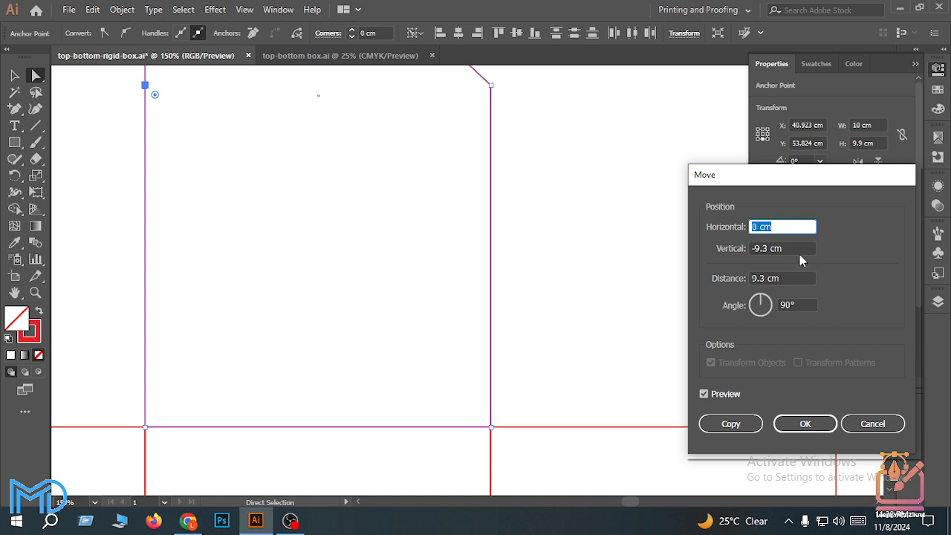
pyautogui.press('Tab')
pyautogui.hotkey('shift', 'Tab')
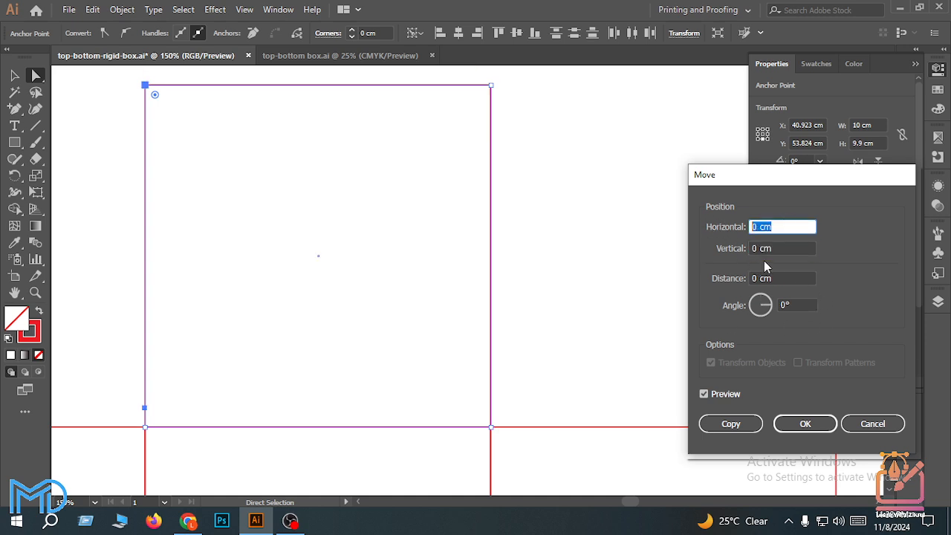
pyautogui.write('0.15')
pyautogui.click(736, 395)
pyautogui.click(736, 395)
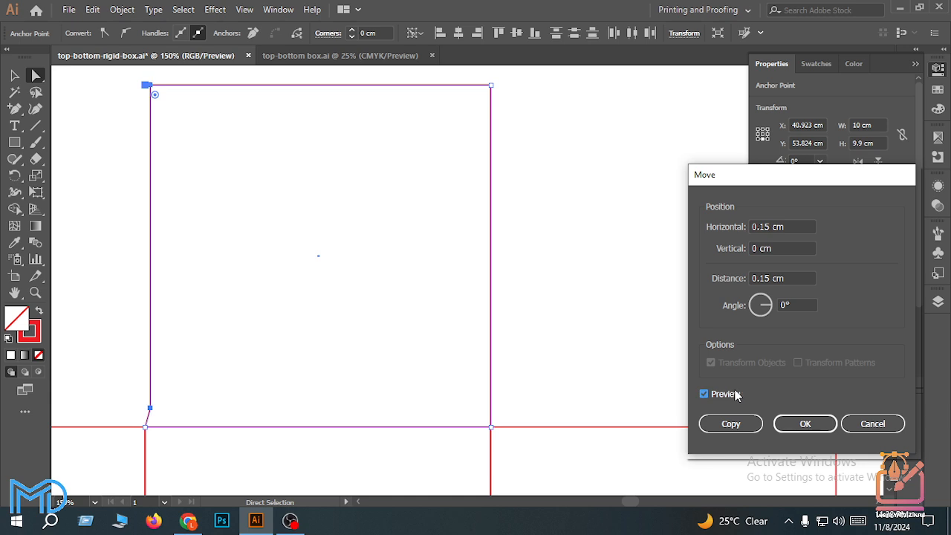
pyautogui.click(798, 424)
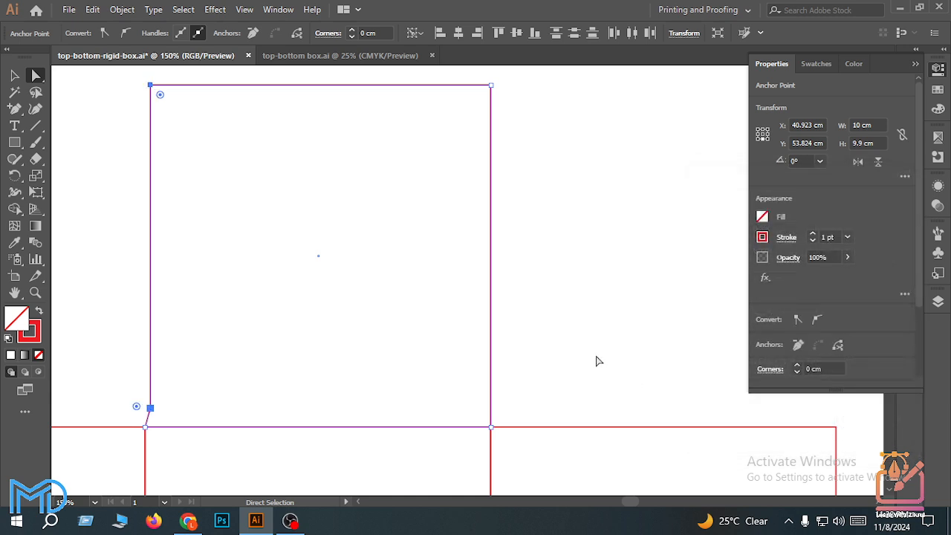
pyautogui.click(464, 362)
# - Measure the short taper at the panel's lower-left corner with a temporary rectangle, then delete that rectangle
pyautogui.scroll(-1, 464, 362)
pyautogui.scroll(1, 186, 386)
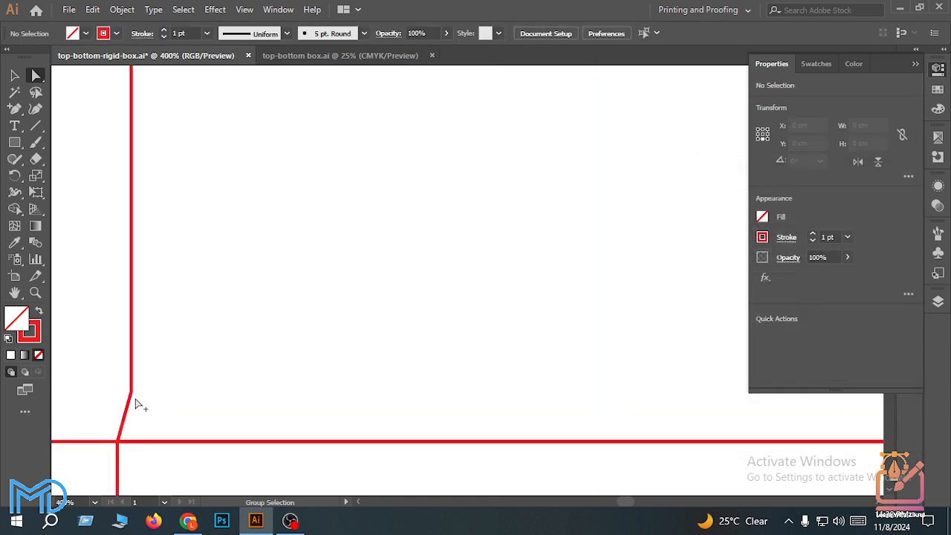
pyautogui.scroll(1, 141, 409)
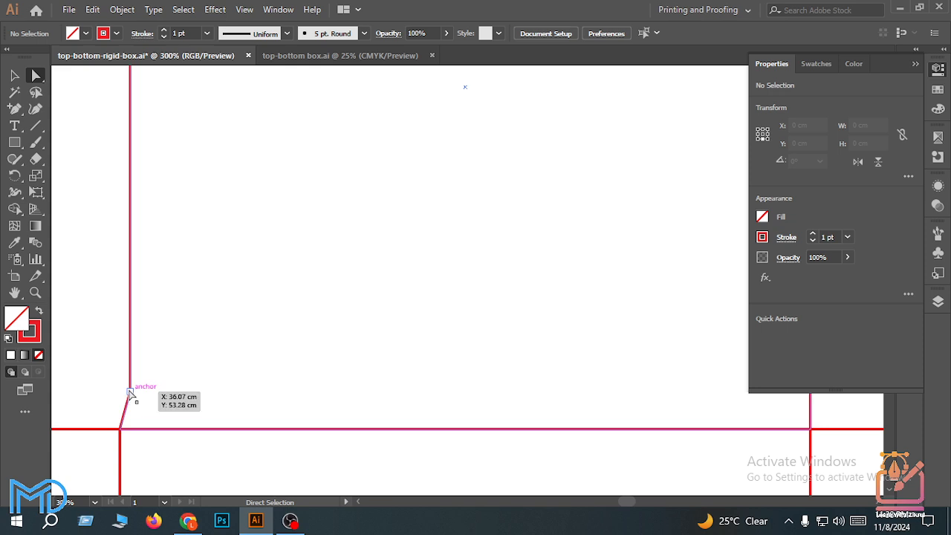
pyautogui.click(130, 390)
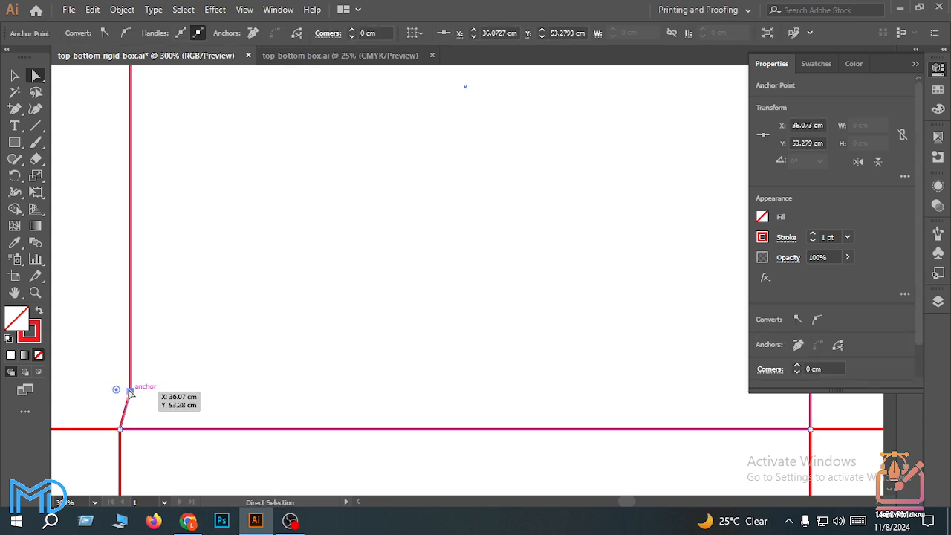
pyautogui.click(15, 143)
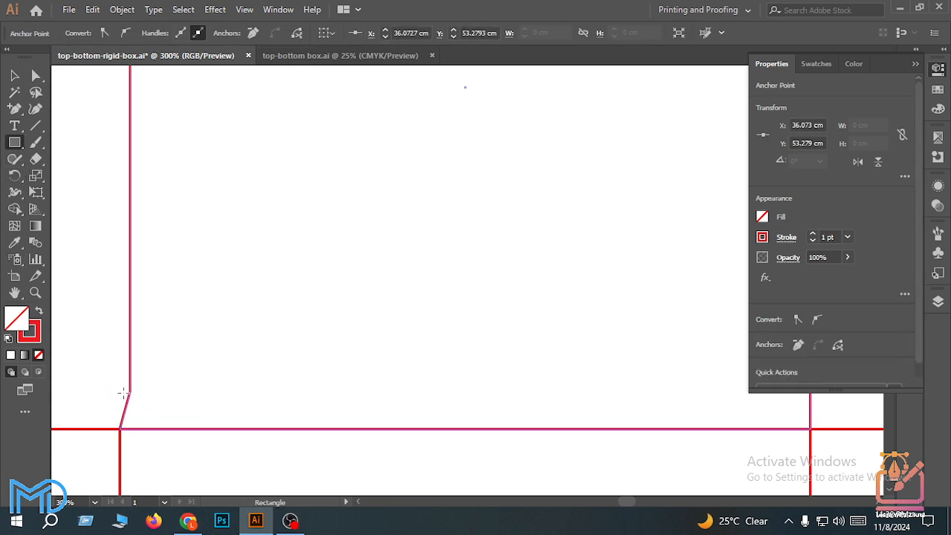
pyautogui.moveTo(131, 392); pyautogui.dragTo(164, 431)
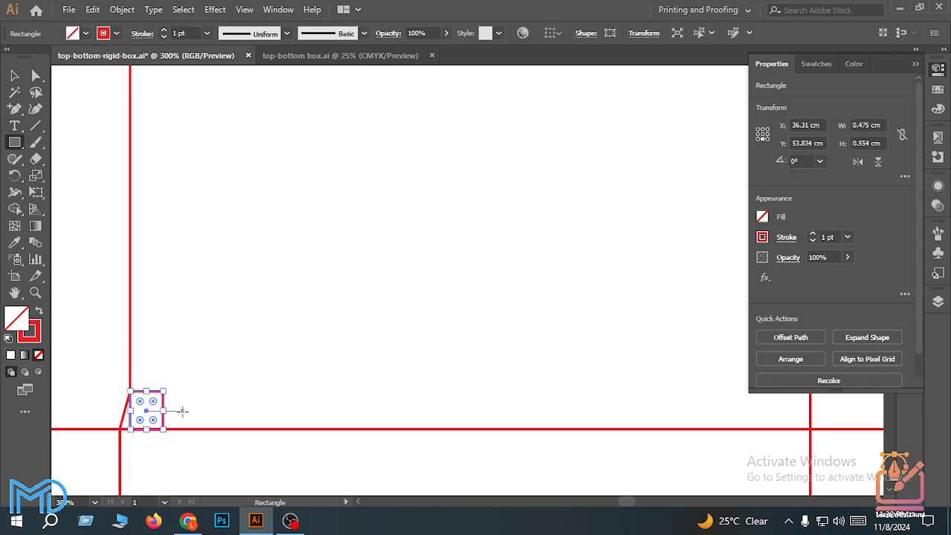
pyautogui.press('Delete')
pyautogui.press('v')
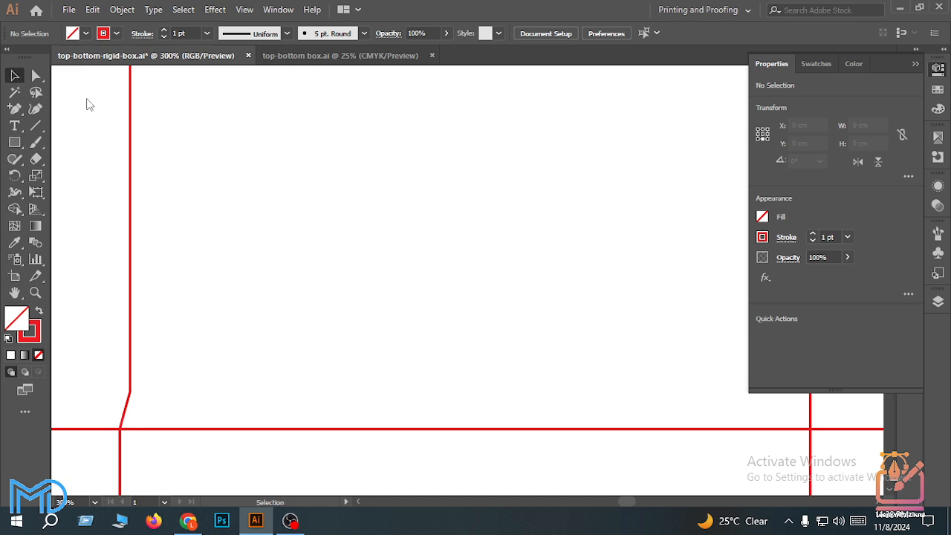
# - Reflect a copy of the tapered upper panel across the vertical axis, directly over the original
pyautogui.scroll(-3, 377, 281)
pyautogui.scroll(1, 496, 329)
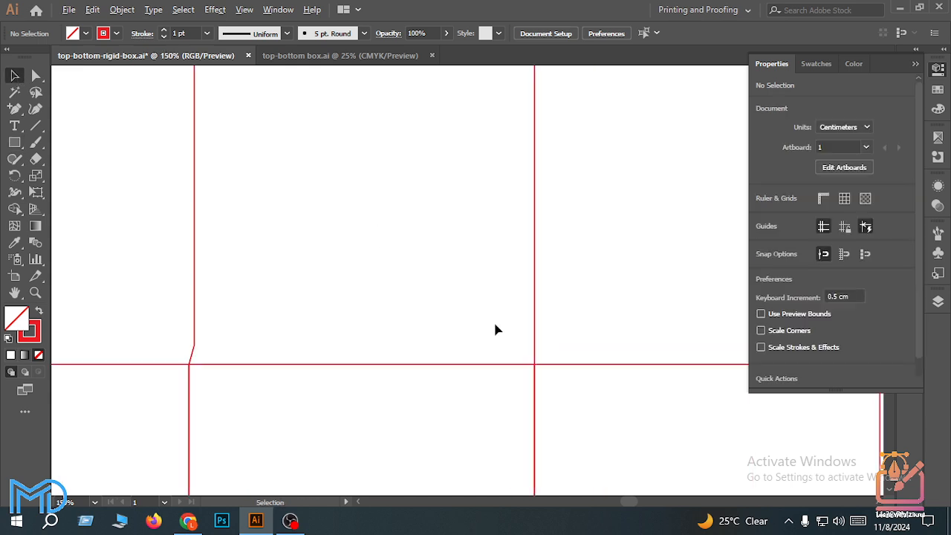
pyautogui.rightClick(195, 312)
pyautogui.moveTo(265, 221)
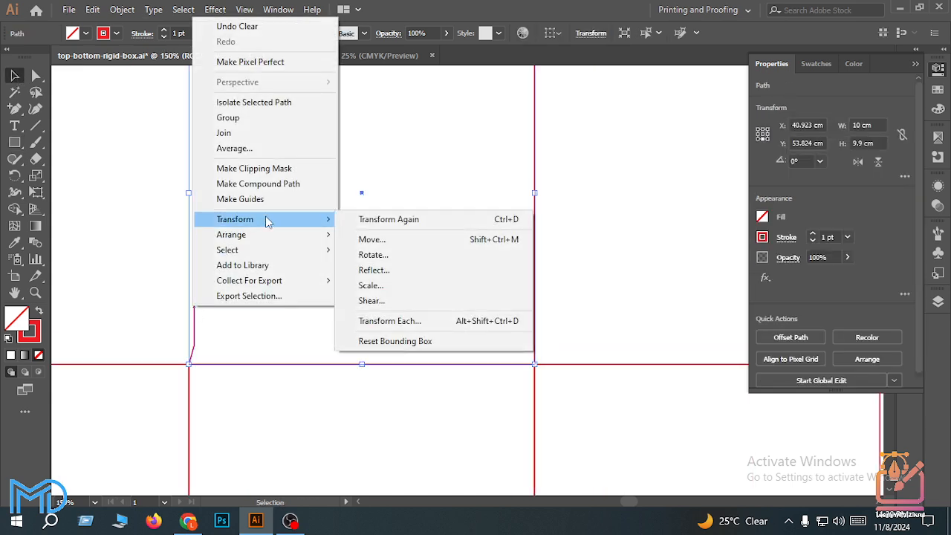
pyautogui.click(401, 270)
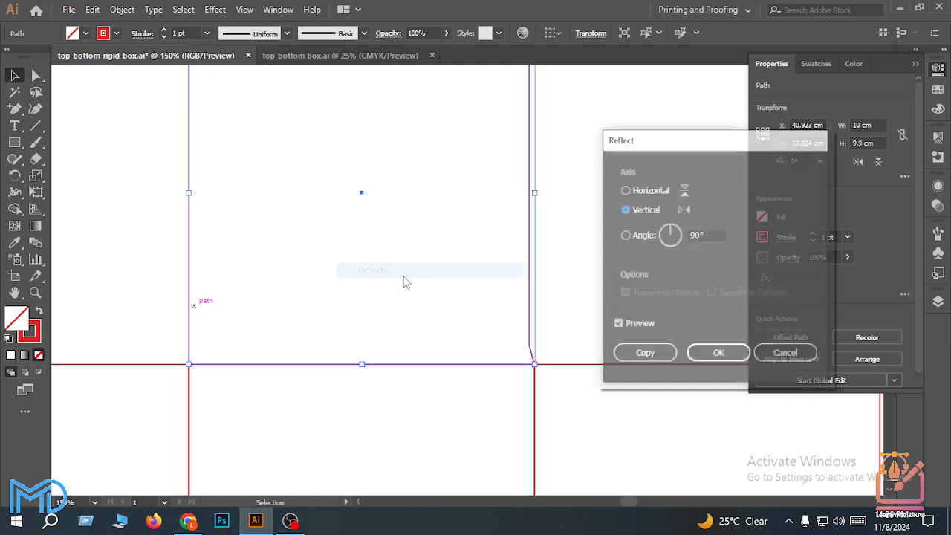
pyautogui.click(659, 355)
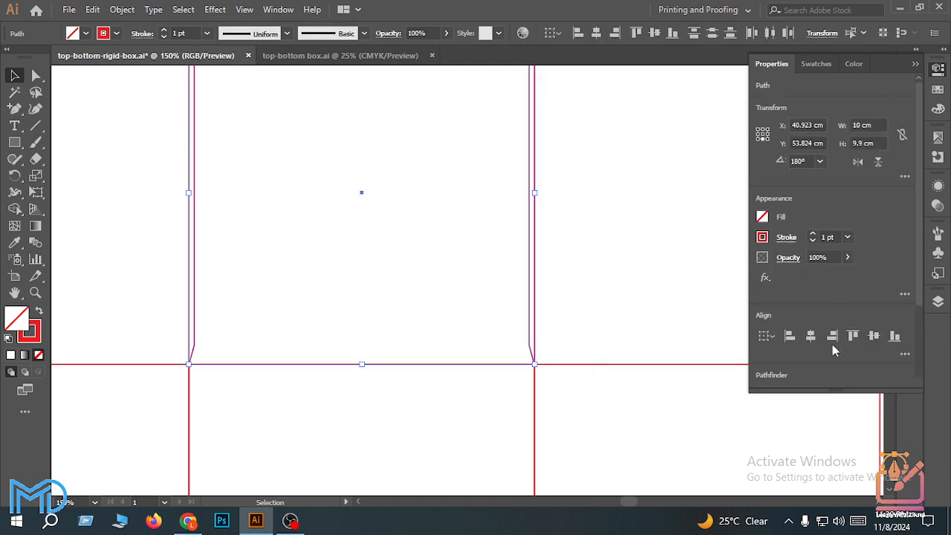
# - Intersect the two overlapping upper panels into one shape tapered on both sides
pyautogui.scroll(-3, 832, 345)
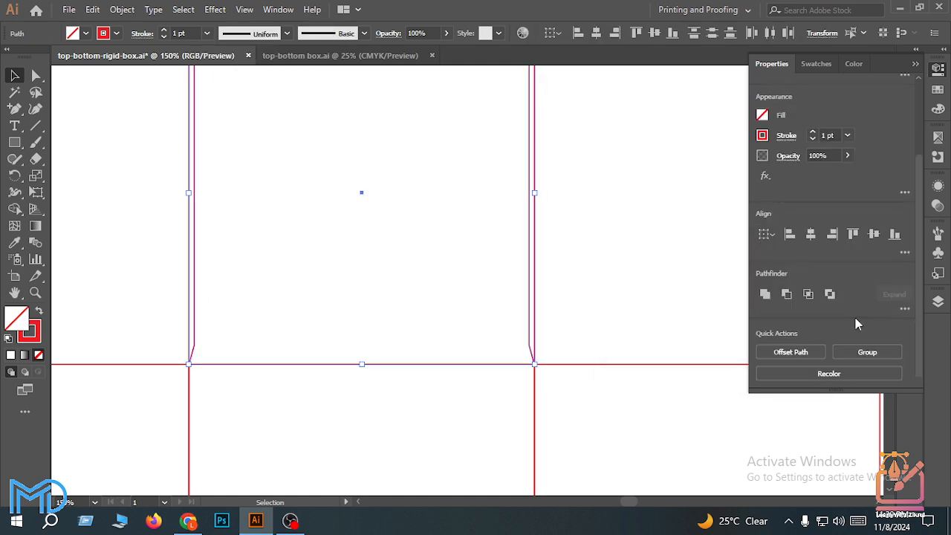
pyautogui.click(809, 297)
pyautogui.click(573, 288)
pyautogui.scroll(-2, 577, 297)
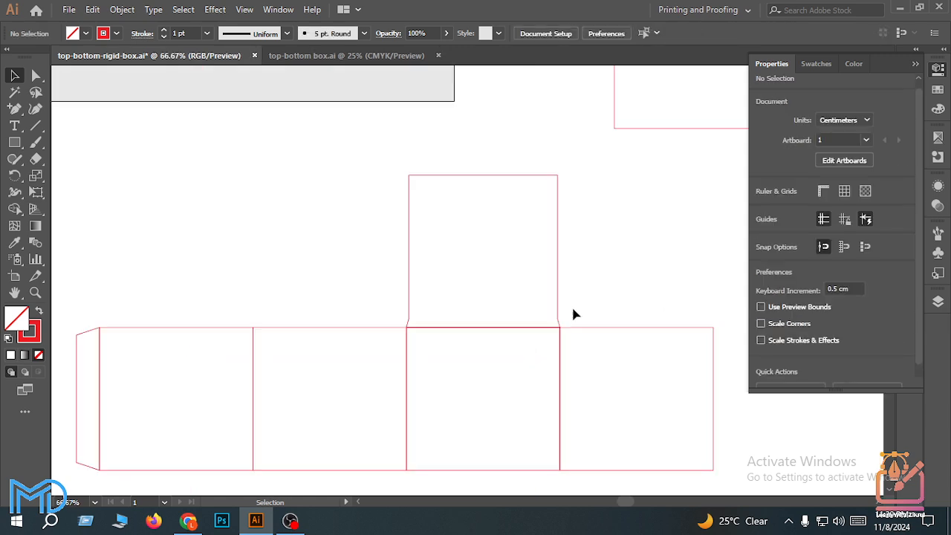
# - Duplicate the tapered upper panel onto the top edge of the first full-width panel
pyautogui.scroll(1, 572, 304)
pyautogui.scroll(1, 524, 336)
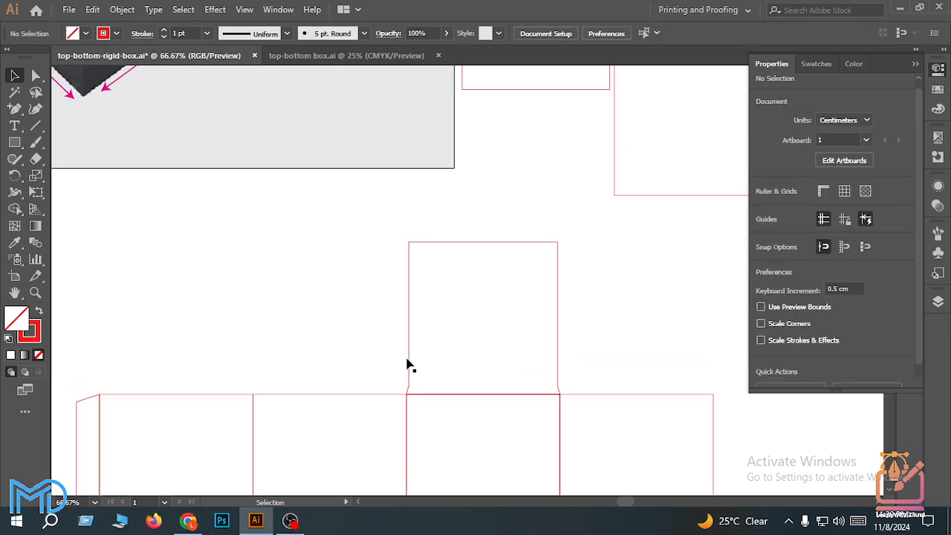
pyautogui.moveTo(407, 364); pyautogui.dragTo(101, 350)
pyautogui.scroll(1, 133, 377)
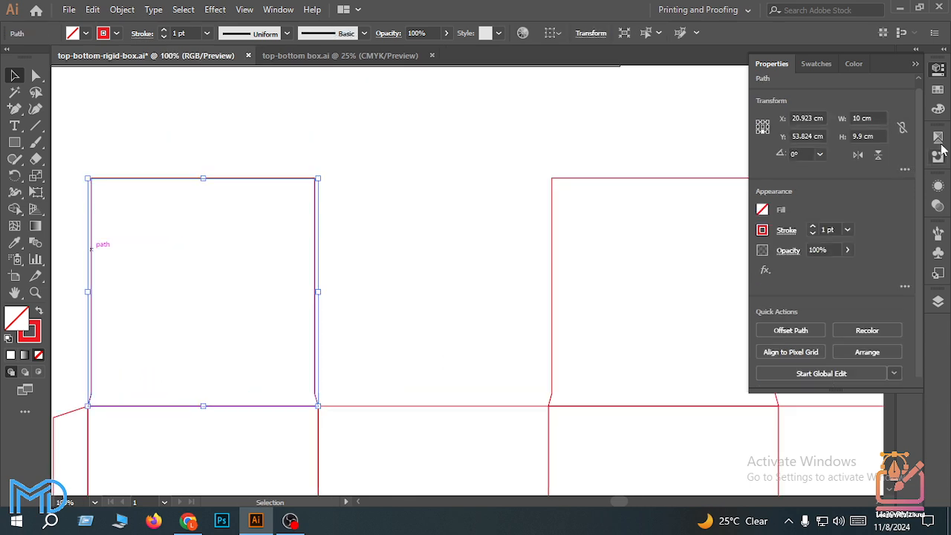
# - Set the duplicated flap's height to 9.9 cm/2, keeping its bottom edge fixed
pyautogui.click(883, 138)
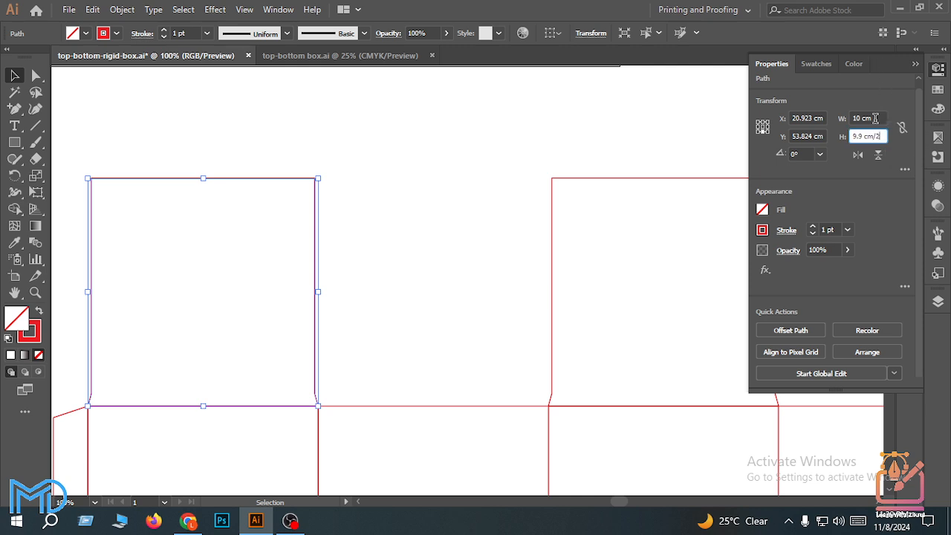
pyautogui.click(876, 119)
pyautogui.click(433, 304)
# - Duplicate the tall tapered panel onto the top edge of the second full-width panel
pyautogui.scroll(-2, 433, 304)
pyautogui.moveTo(417, 414); pyautogui.dragTo(332, 422)
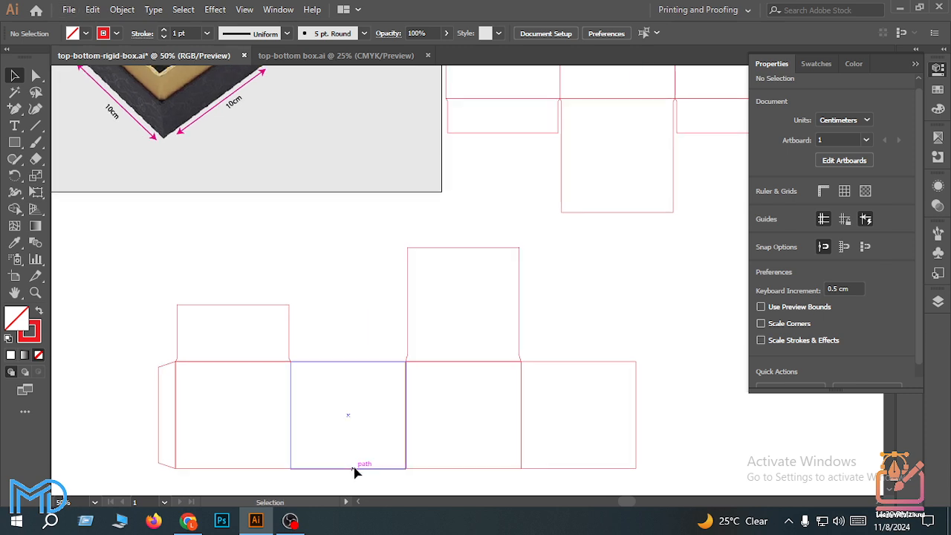
pyautogui.moveTo(357, 469); pyautogui.dragTo(395, 383)
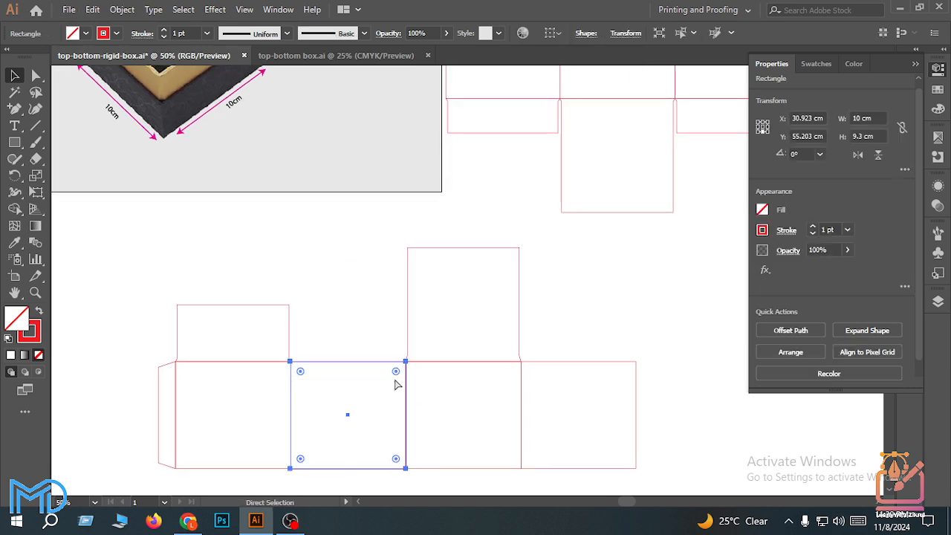
pyautogui.click(520, 344)
pyautogui.moveTo(520, 344); pyautogui.dragTo(406, 340)
pyautogui.scroll(2, 350, 338)
pyautogui.scroll(1, 350, 338)
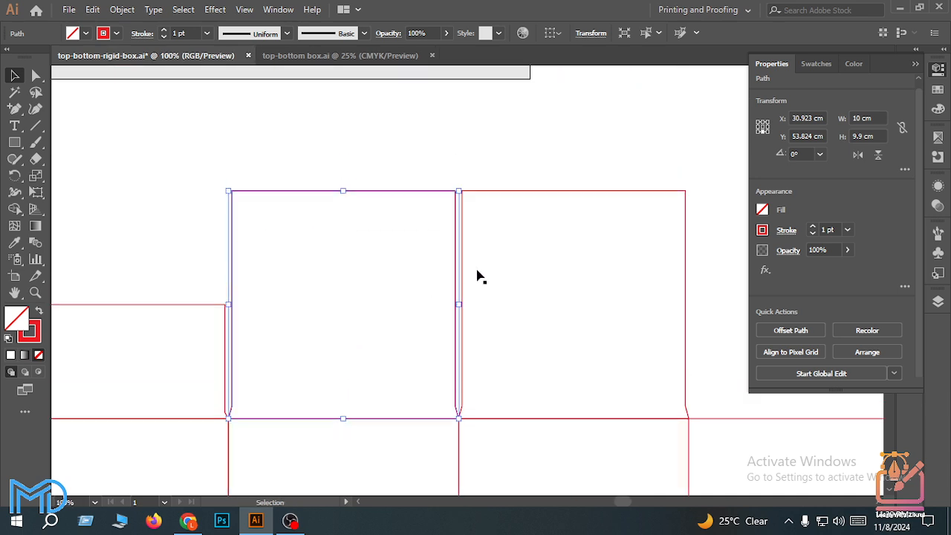
# - Set the height of the flap above the second panel to 3 cm, keeping its bottom edge fixed
pyautogui.click(885, 136)
pyautogui.hotkey('ctrl', 'a')
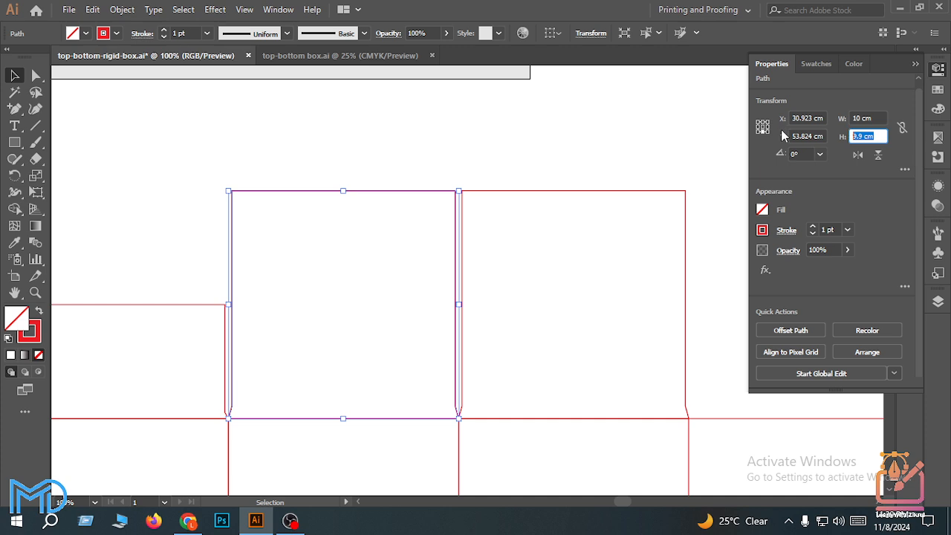
pyautogui.write('3')
pyautogui.click(707, 245)
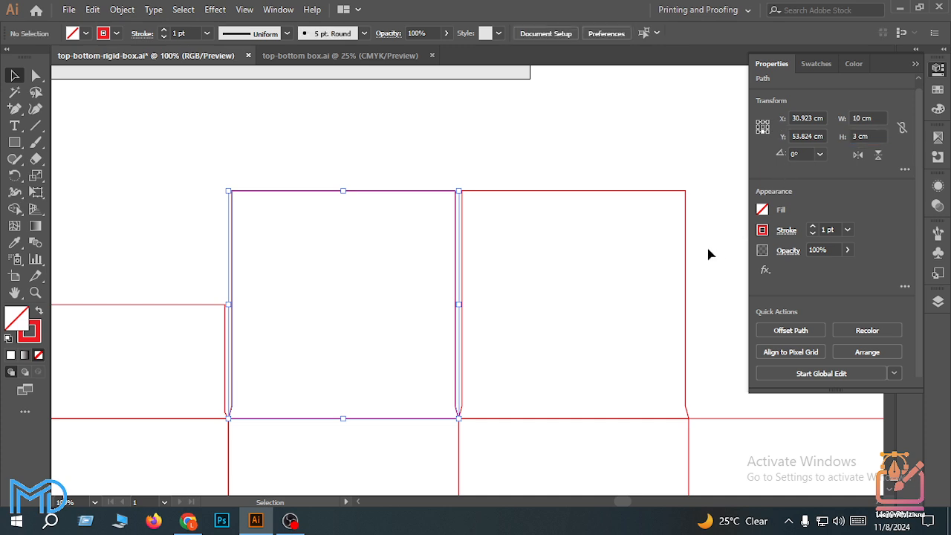
# - Duplicate the 3 cm flap onto the top edge of the fourth full-width panel
pyautogui.scroll(-3, 587, 333)
pyautogui.scroll(-2, 343, 319)
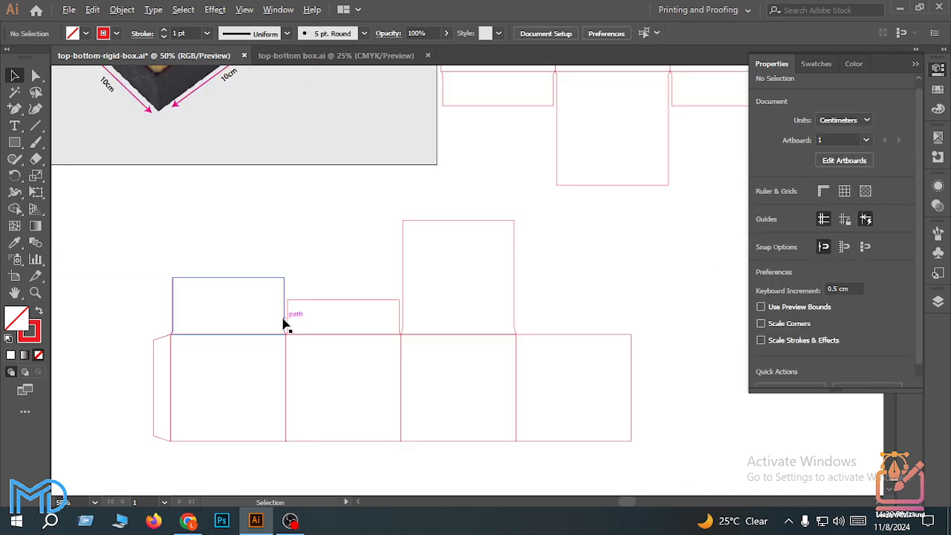
pyautogui.scroll(1, 290, 324)
pyautogui.moveTo(307, 325); pyautogui.dragTo(599, 331)
pyautogui.moveTo(426, 404); pyautogui.dragTo(370, 410)
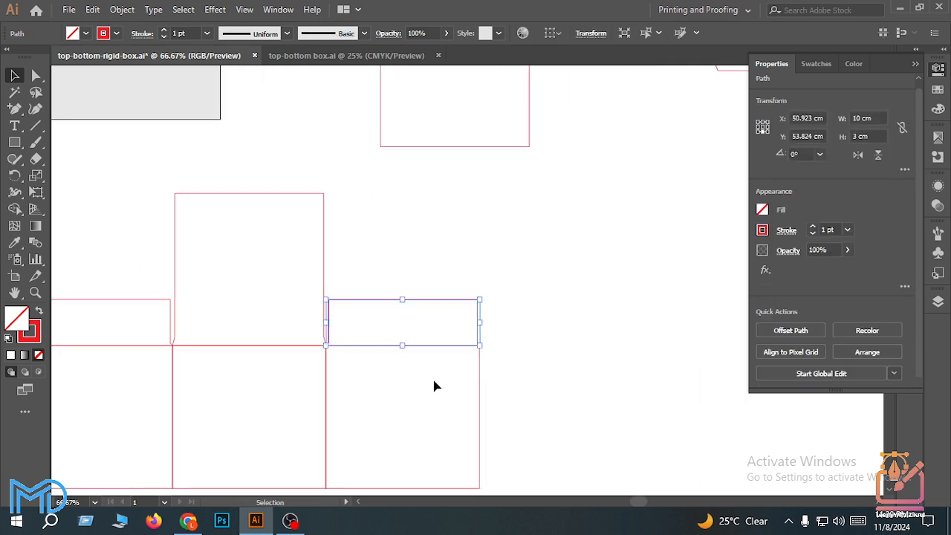
pyautogui.scroll(-1, 446, 379)
pyautogui.click(393, 335)
pyautogui.scroll(-3, 393, 335)
# - Set the width of the fourth full-width panel and its top flap to 10 cm-0.1, moving only their right edges
pyautogui.click(36, 75)
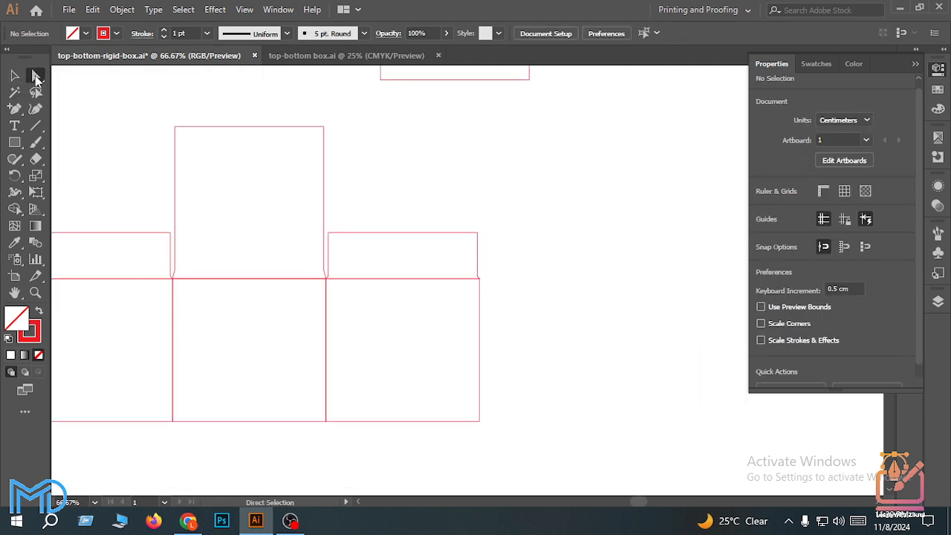
pyautogui.moveTo(565, 177); pyautogui.dragTo(441, 471)
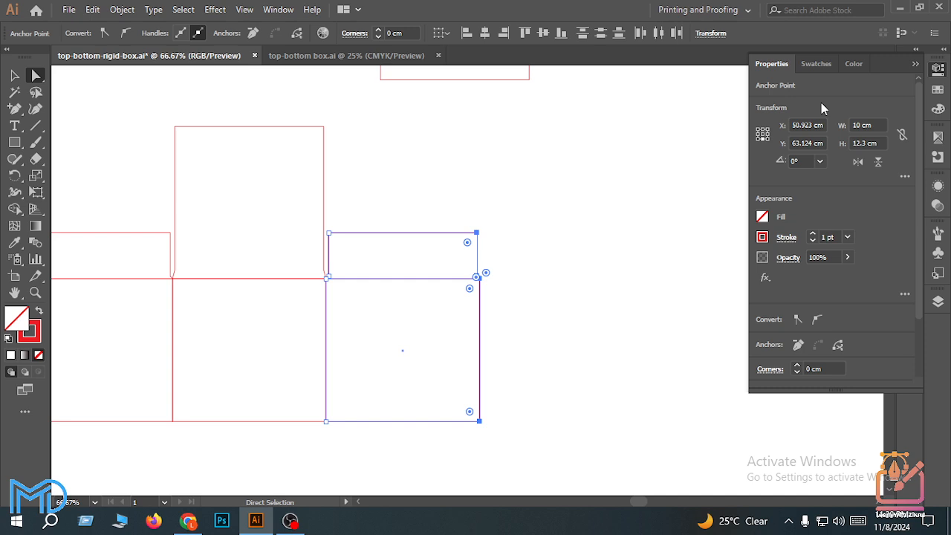
pyautogui.click(760, 138)
pyautogui.click(878, 125)
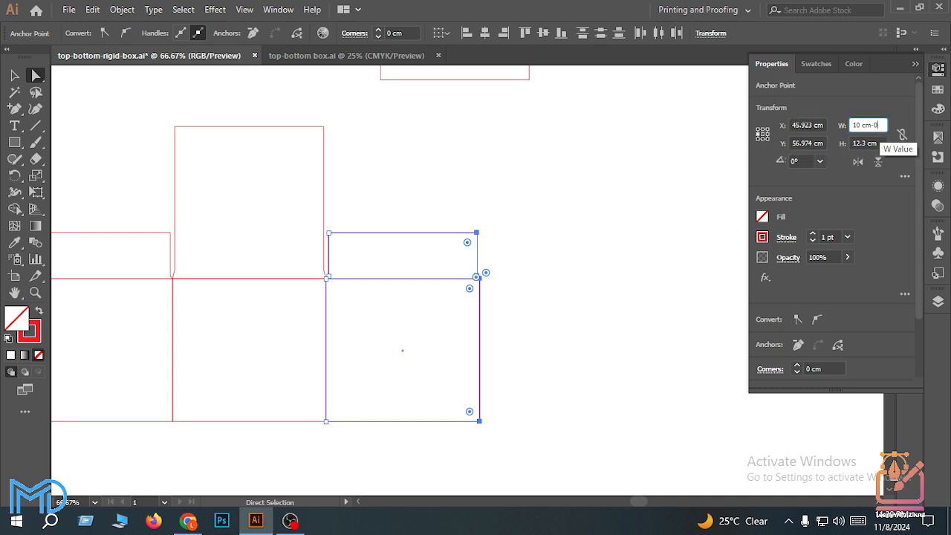
pyautogui.press('Return')
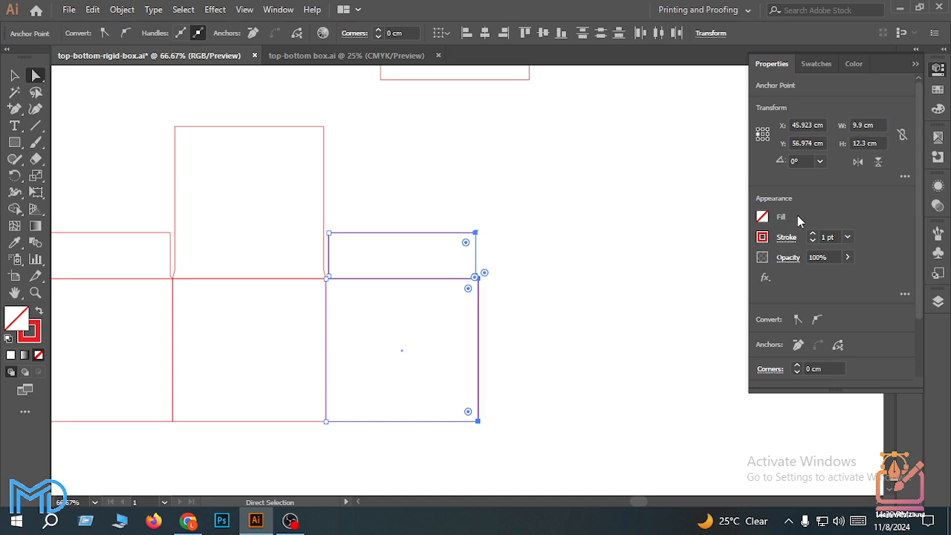
pyautogui.click(622, 284)
# - Set the keyboard increment to 2 cm
pyautogui.scroll(-2, 622, 285)
pyautogui.scroll(1, 432, 336)
pyautogui.scroll(1, 419, 298)
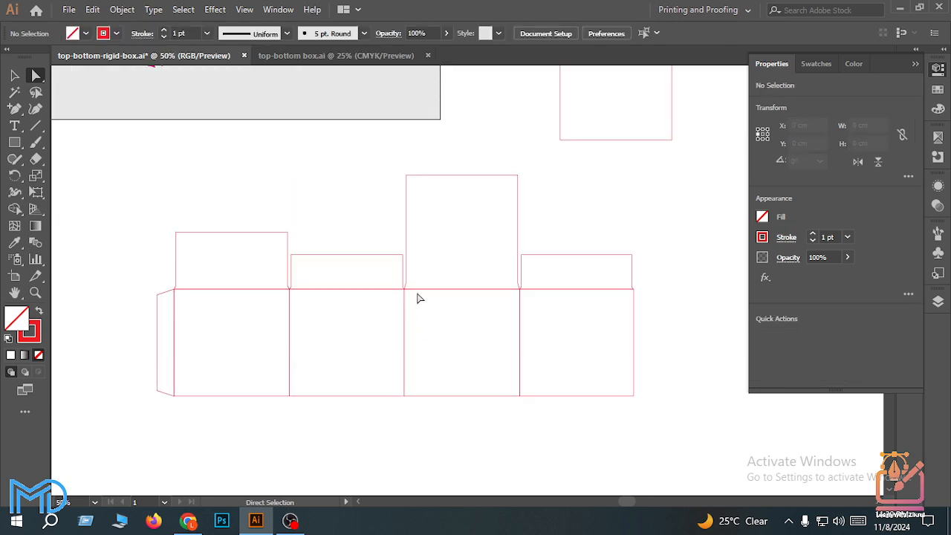
pyautogui.scroll(2, 287, 245)
pyautogui.moveTo(290, 220); pyautogui.dragTo(293, 223)
pyautogui.click(480, 161)
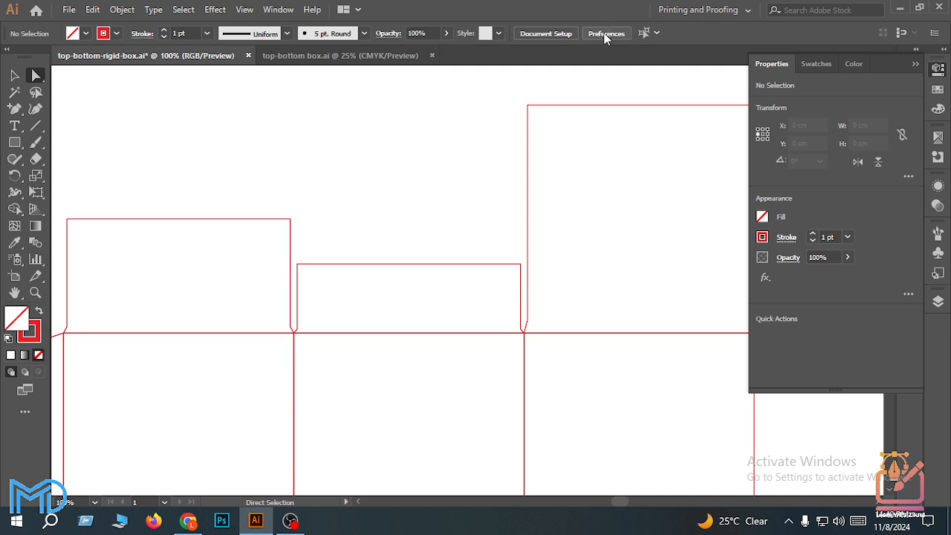
pyautogui.click(605, 32)
pyautogui.write('2')
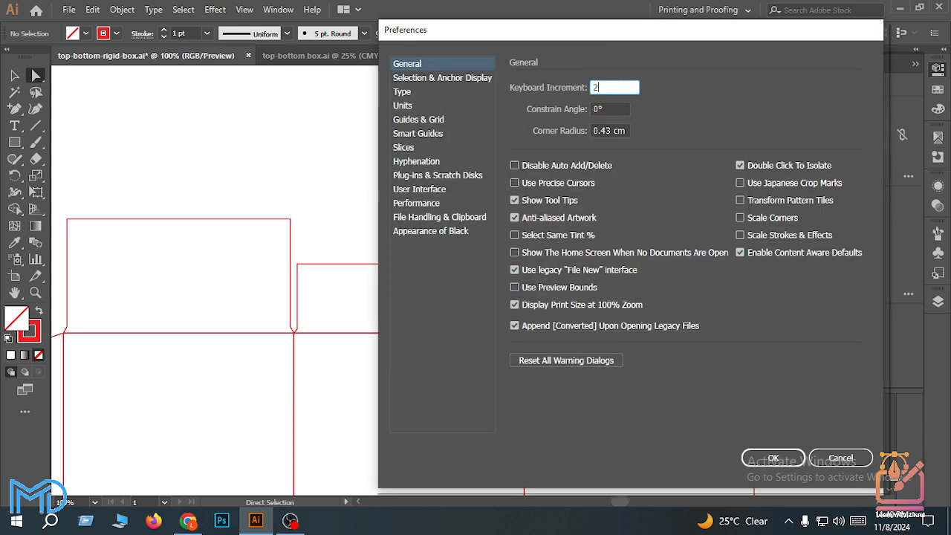
pyautogui.click(772, 458)
# - Taper the flap above the first full-width panel by moving each of its top corners 2 cm inward
pyautogui.moveTo(290, 220); pyautogui.dragTo(292, 223)
pyautogui.press('Left')
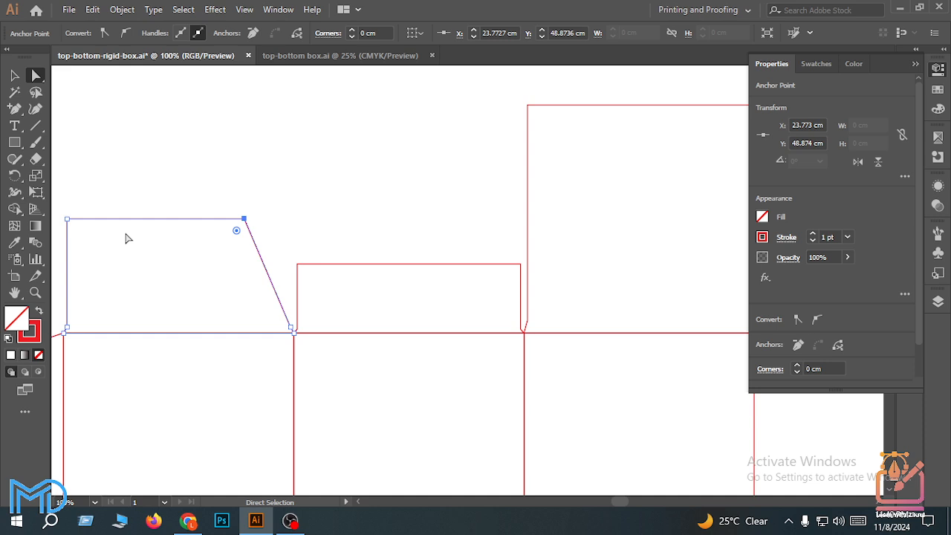
pyautogui.click(68, 220)
pyautogui.press('Right')
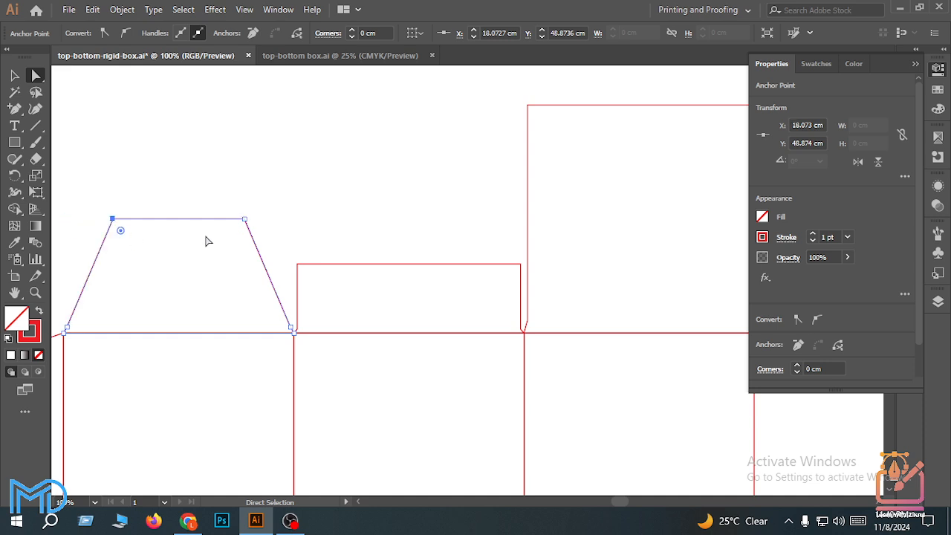
pyautogui.click(266, 206)
pyautogui.scroll(-2, 293, 240)
pyautogui.scroll(-1, 290, 223)
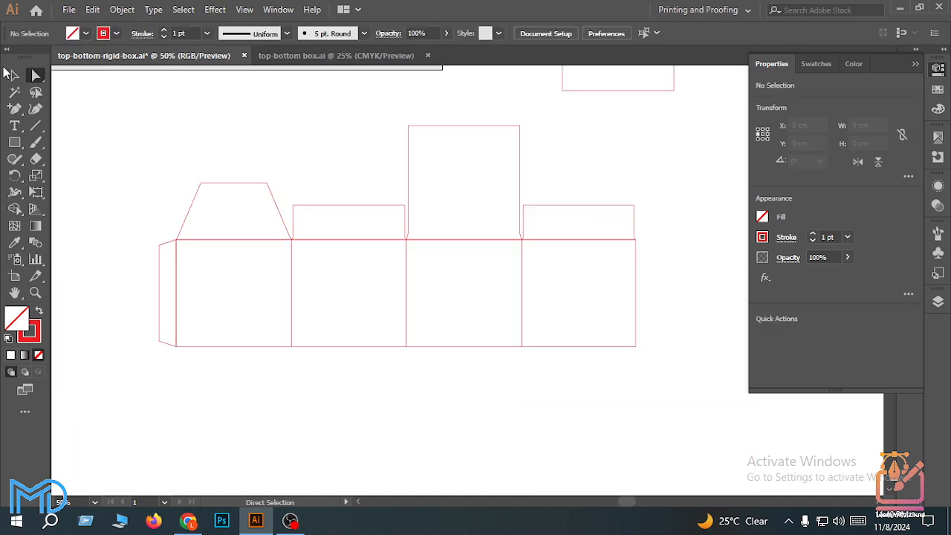
# - Make a horizontally reflected copy of the two 3 cm flaps above the second and fourth panels
pyautogui.click(13, 75)
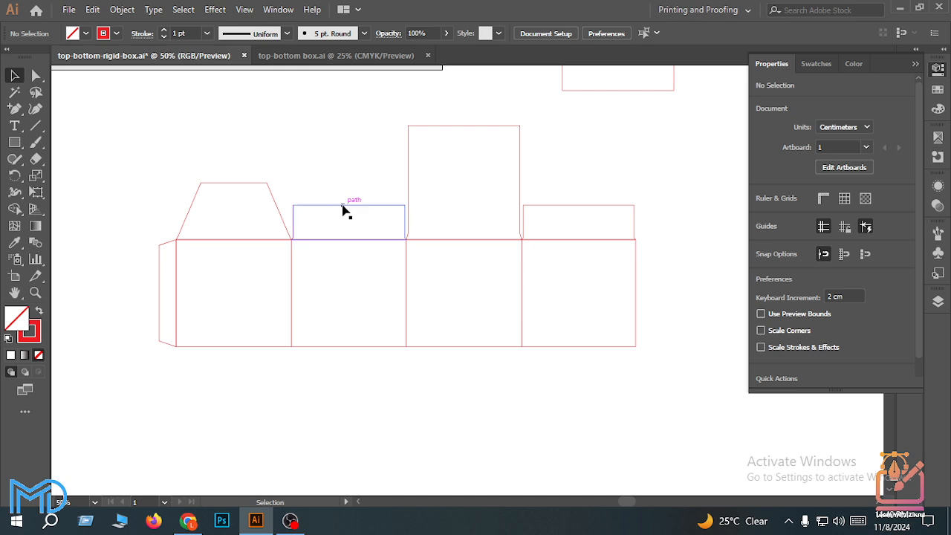
pyautogui.click(343, 211)
pyautogui.keyDown('shift'); pyautogui.click(625, 207); pyautogui.keyUp('shift')
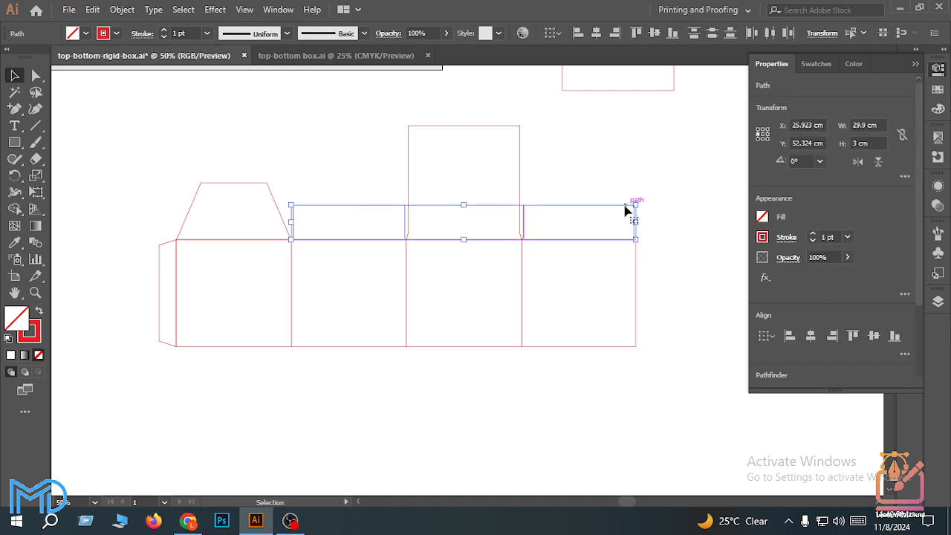
pyautogui.rightClick(625, 207)
pyautogui.moveTo(692, 399)
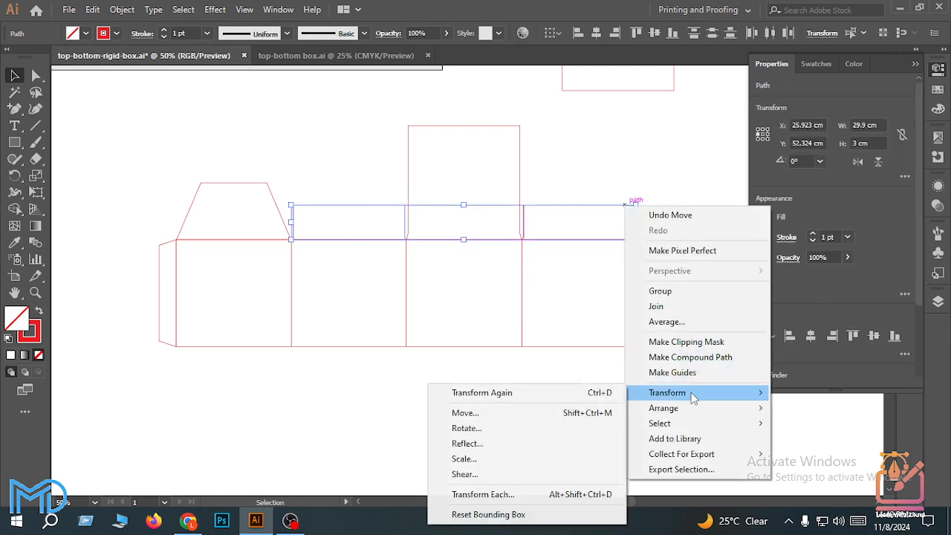
pyautogui.click(467, 443)
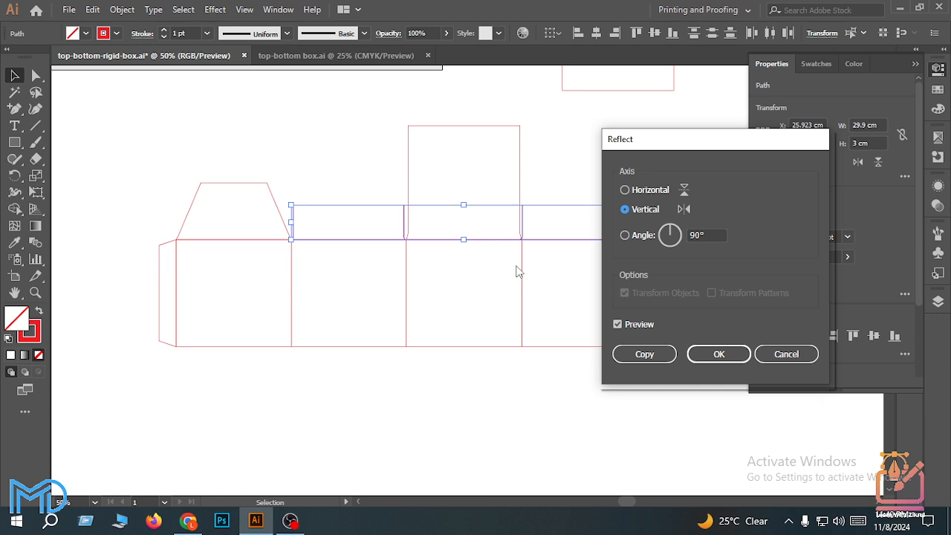
pyautogui.click(625, 190)
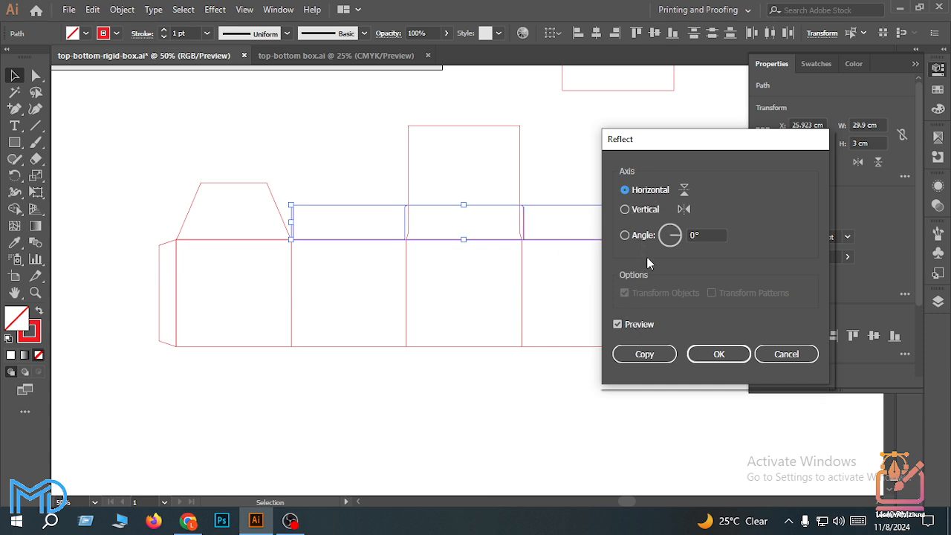
pyautogui.click(643, 354)
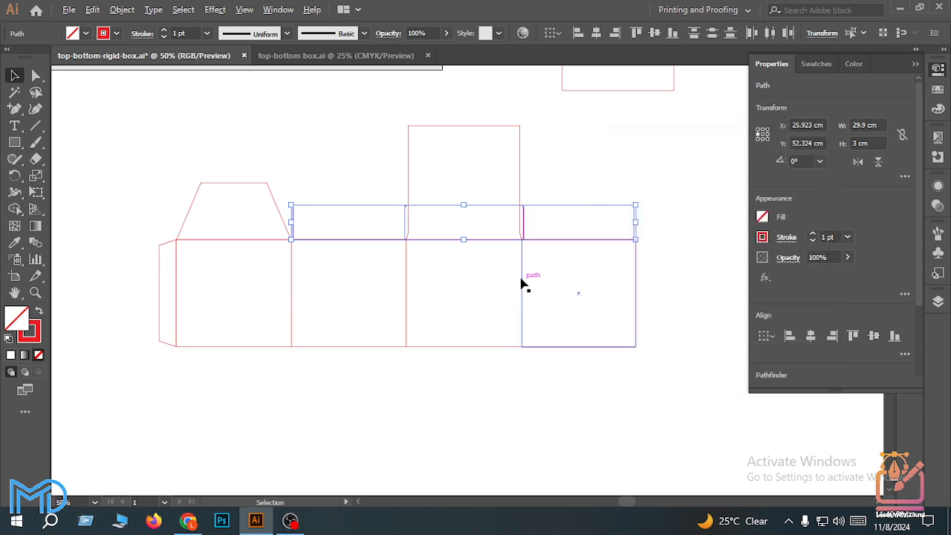
# - Move the reflected flaps onto the bottom edges of the second and fourth panels and check their alignment in outline view
pyautogui.scroll(1, 543, 223)
pyautogui.moveTo(546, 226); pyautogui.dragTo(543, 369)
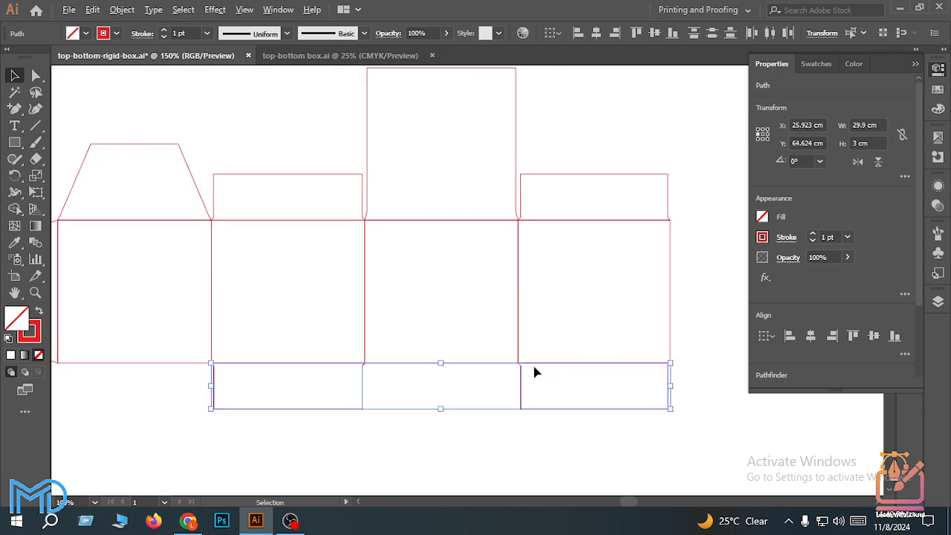
pyautogui.scroll(5, 537, 370)
pyautogui.hotkey('ctrl', 'y')
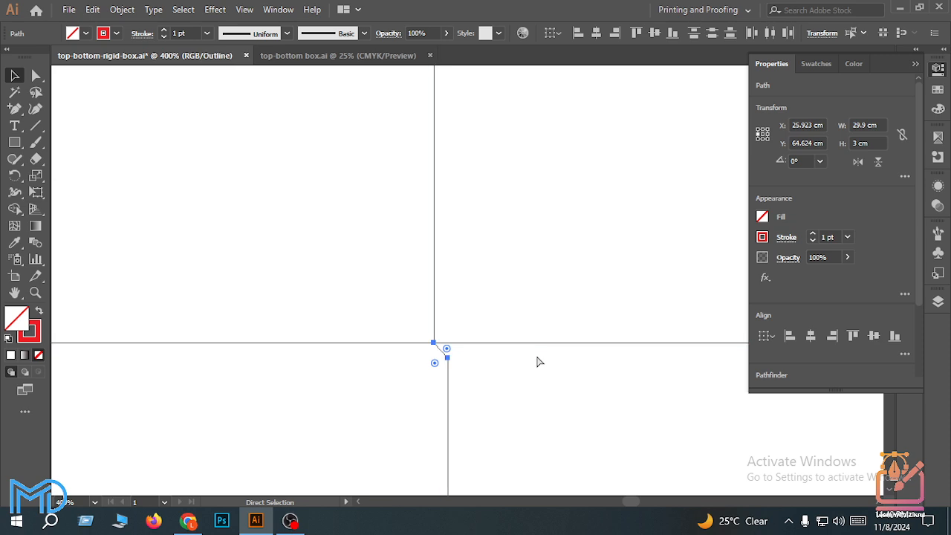
pyautogui.scroll(3, 505, 350)
pyautogui.scroll(4, 471, 327)
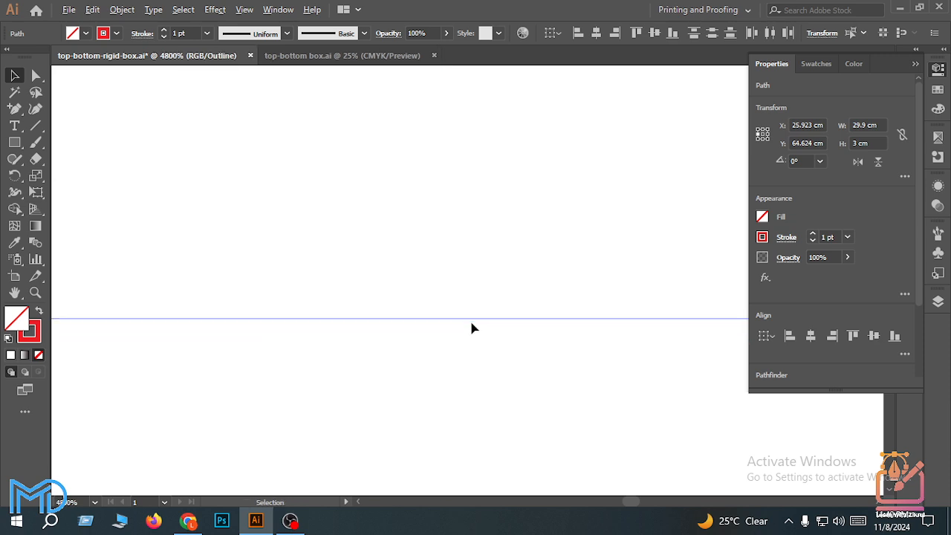
pyautogui.hotkey('ctrl', 'y')
pyautogui.scroll(-5, 493, 350)
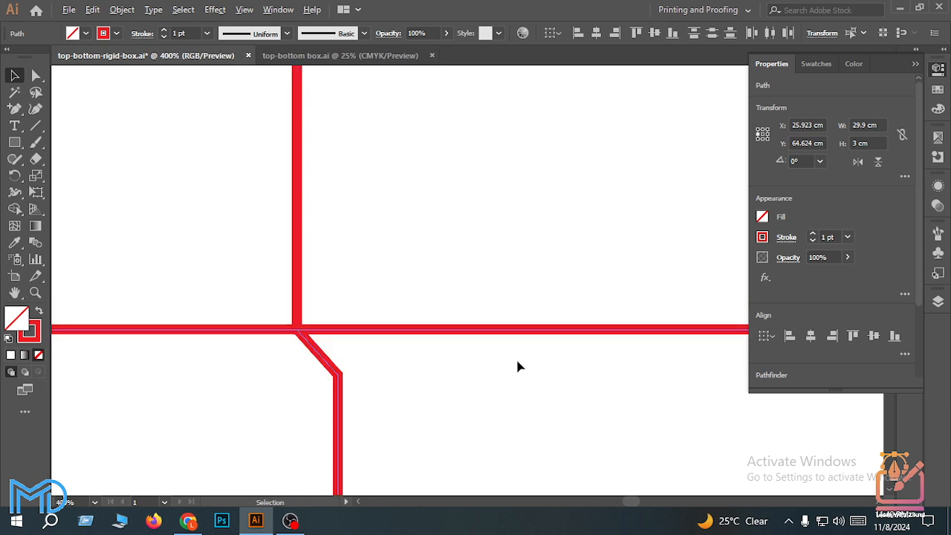
pyautogui.hotkey('ctrl', 'y')
pyautogui.scroll(-7, 515, 358)
pyautogui.scroll(-3, 369, 414)
pyautogui.click(372, 407)
# - Duplicate the 3 cm bottom flap onto the bottom edges of the first and third full-width panels
pyautogui.scroll(5, 373, 403)
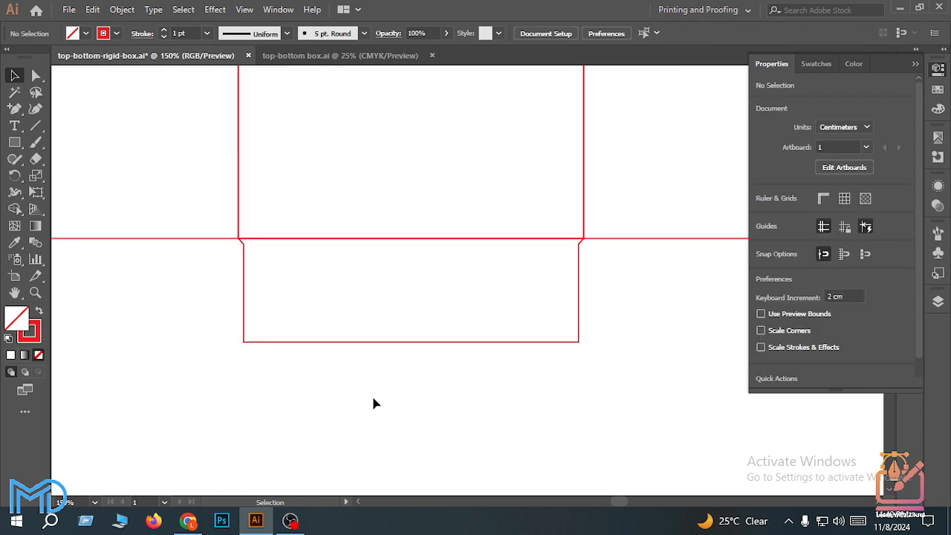
pyautogui.scroll(-3, 585, 346)
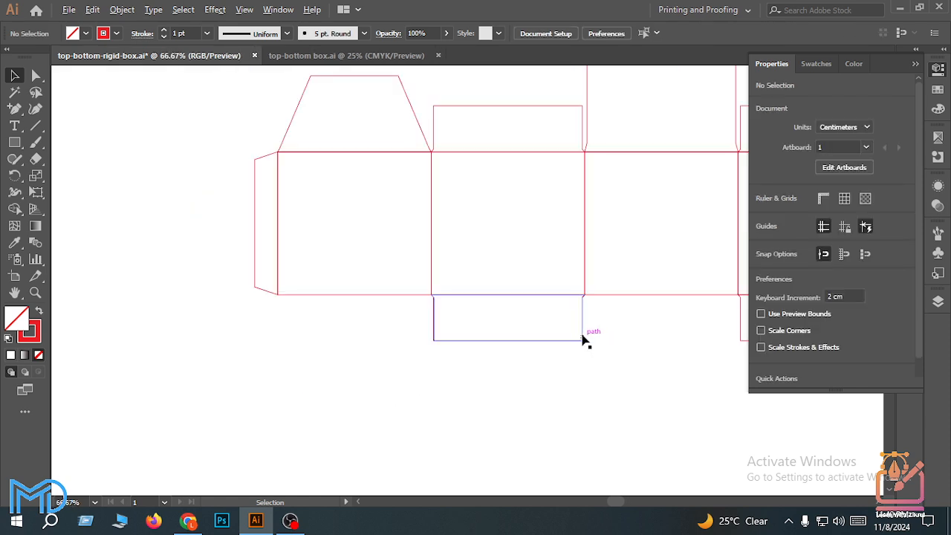
pyautogui.moveTo(568, 340); pyautogui.dragTo(607, 355)
pyautogui.click(596, 372)
pyautogui.moveTo(604, 401); pyautogui.dragTo(400, 427)
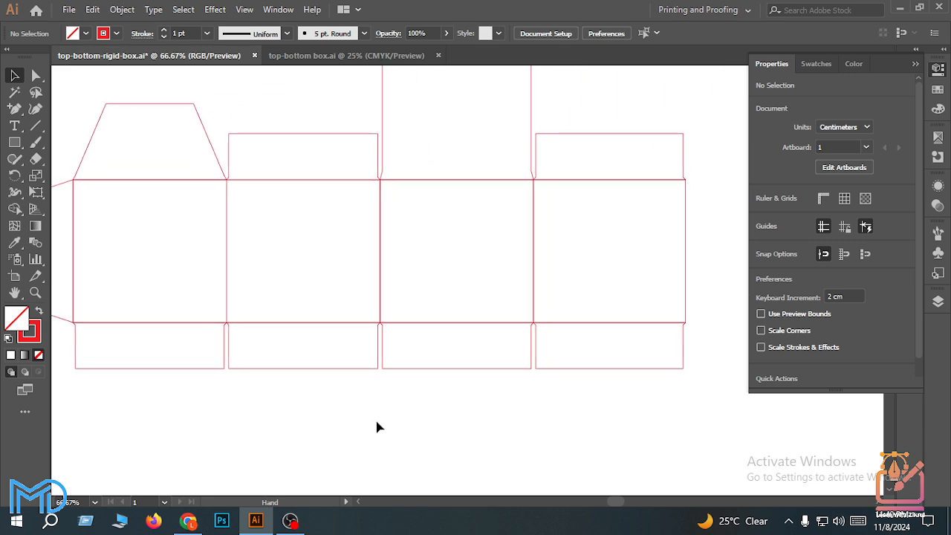
# - Duplicate the complete dieline directly below the original
pyautogui.scroll(-2, 376, 422)
pyautogui.moveTo(232, 244); pyautogui.dragTo(583, 394)
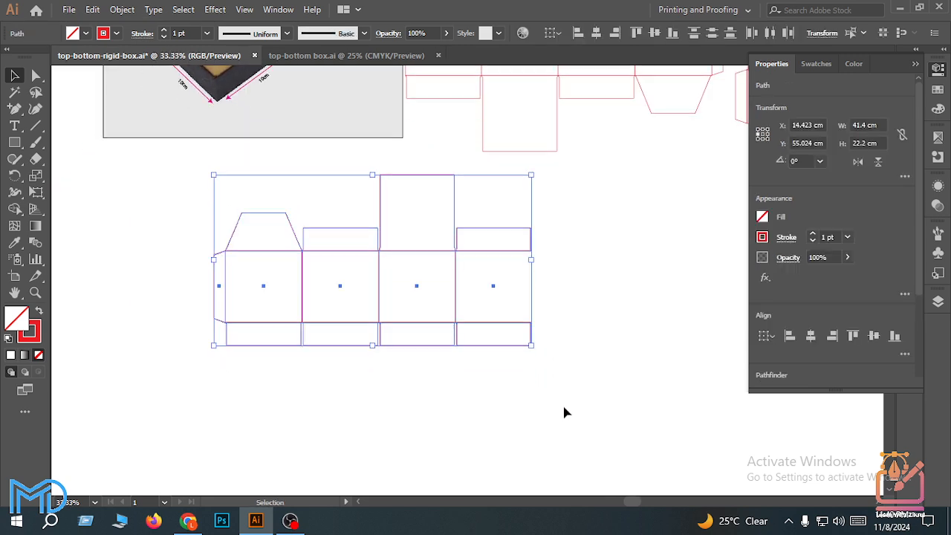
pyautogui.scroll(-2, 562, 401)
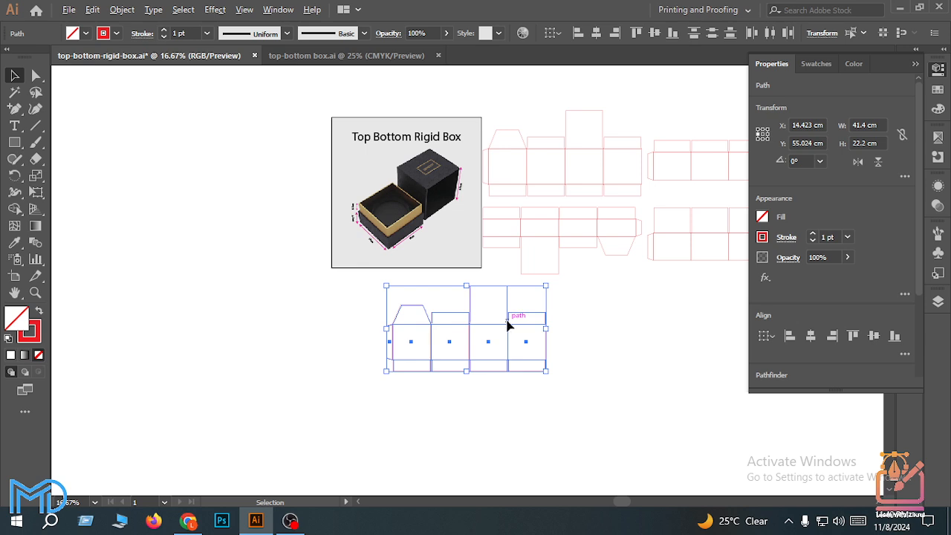
pyautogui.moveTo(508, 325); pyautogui.dragTo(503, 437)
# - Rotate the duplicated dieline by 180°
pyautogui.scroll(-2, 560, 395)
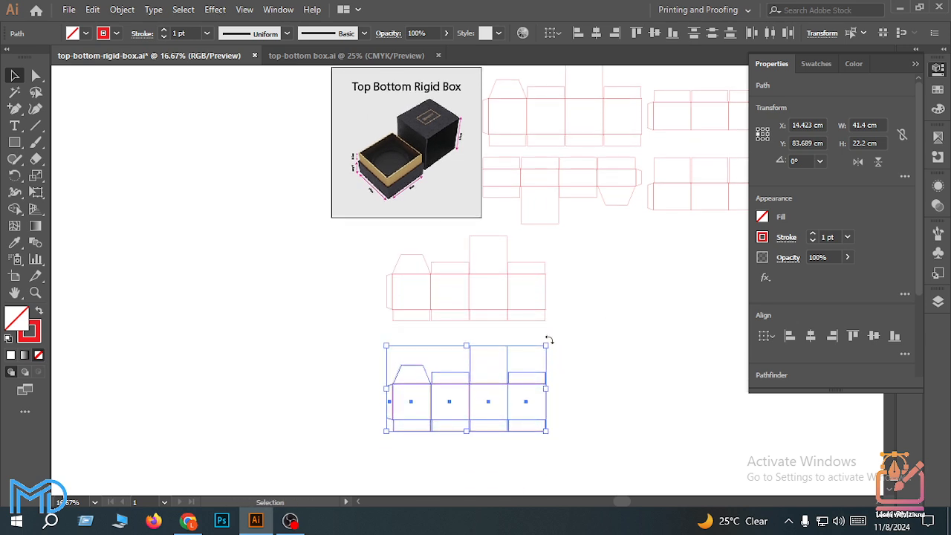
pyautogui.moveTo(547, 340); pyautogui.dragTo(395, 426)
pyautogui.scroll(2, 505, 435)
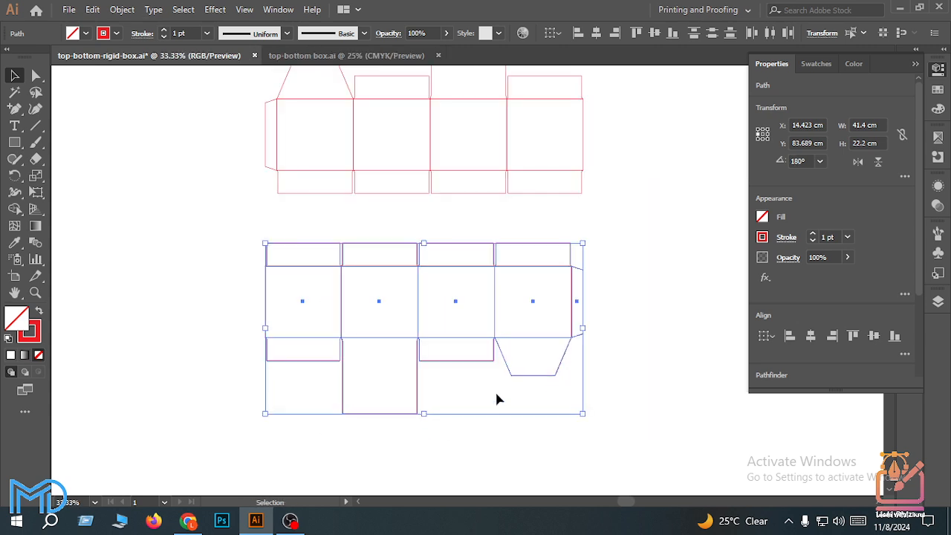
pyautogui.click(496, 398)
pyautogui.scroll(1, 483, 378)
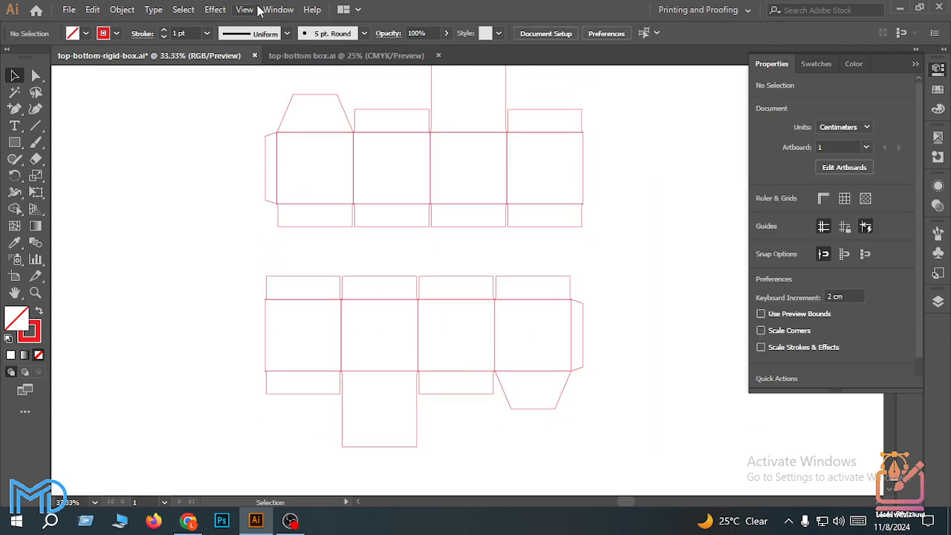
# - Set the keyboard increment to 9.3-4.5 cm
pyautogui.click(606, 33)
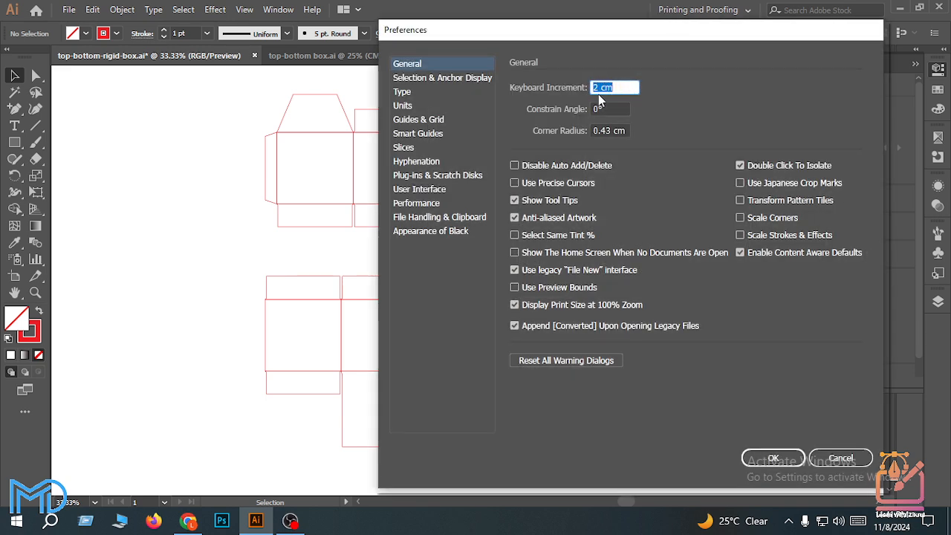
pyautogui.write('9.3-4.5')
pyautogui.click(613, 108)
pyautogui.moveTo(626, 87); pyautogui.dragTo(590, 87)
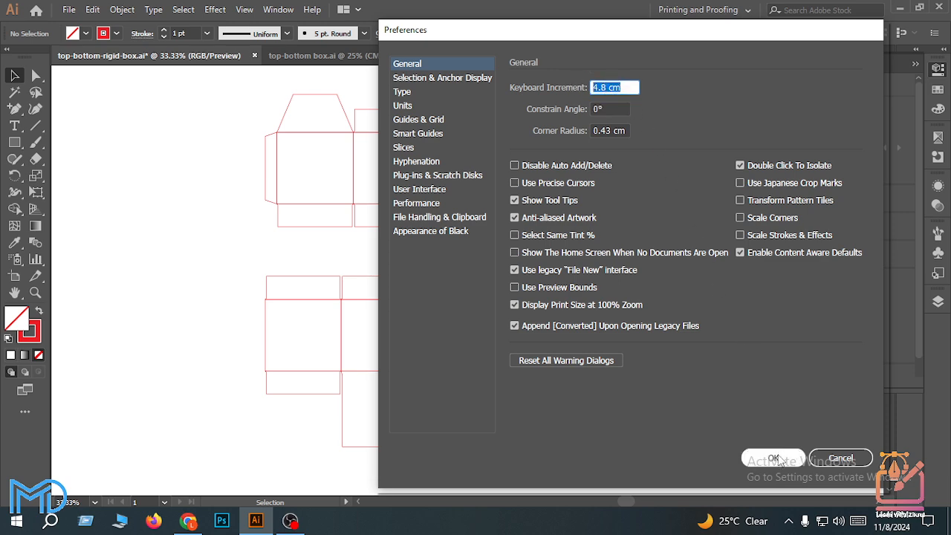
pyautogui.click(776, 458)
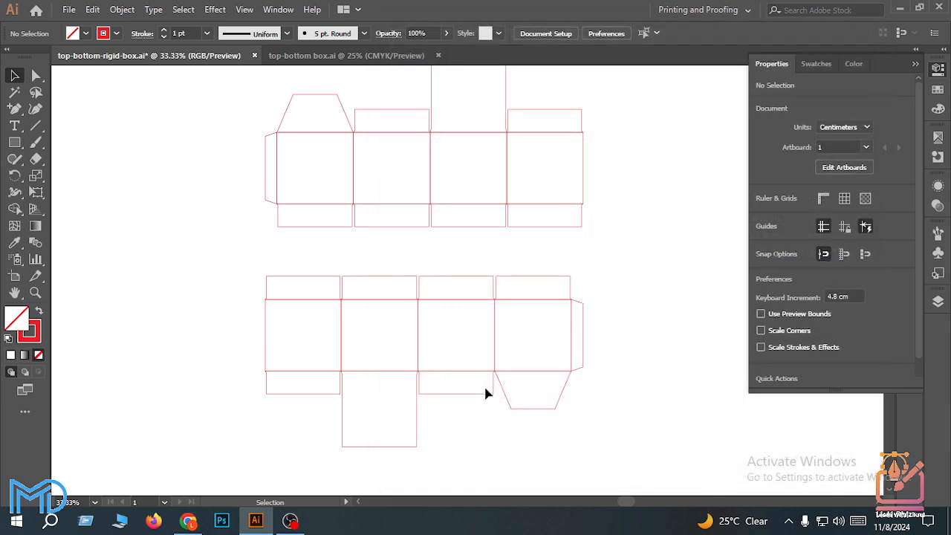
# - Shorten the side panels and glue flap of the rotated dieline by moving their lower anchor points and attached flaps up 4.8 cm
pyautogui.click(34, 77)
pyautogui.moveTo(227, 292); pyautogui.dragTo(646, 410)
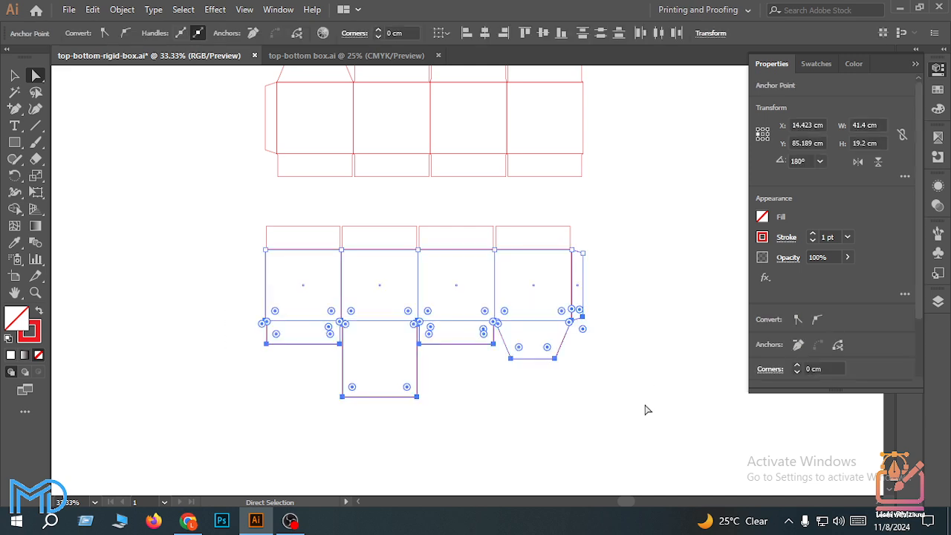
pyautogui.press('Up')
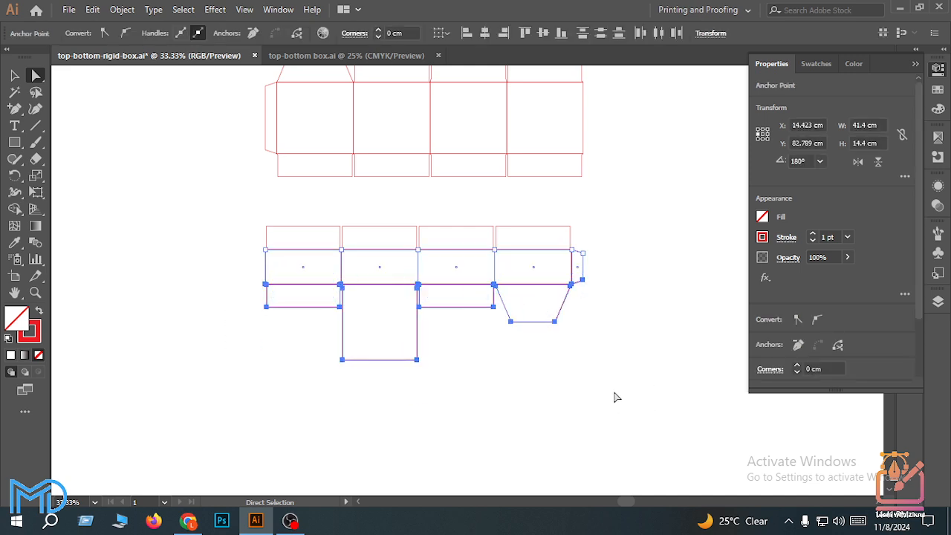
pyautogui.click(484, 293)
pyautogui.scroll(2, 484, 293)
# - Inspect the lower flaps, the large closing flap and a side panel of the shortened dieline, including in outline view
pyautogui.click(11, 75)
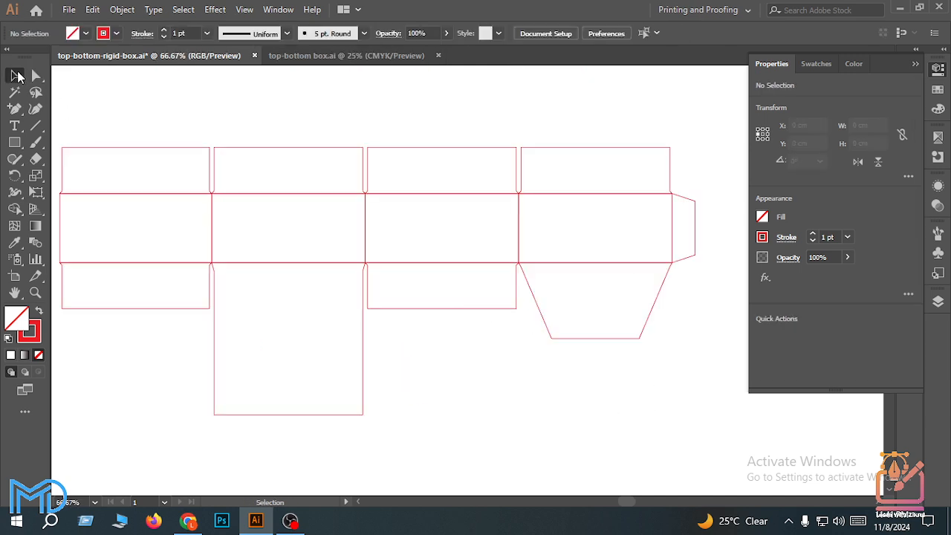
pyautogui.click(480, 309)
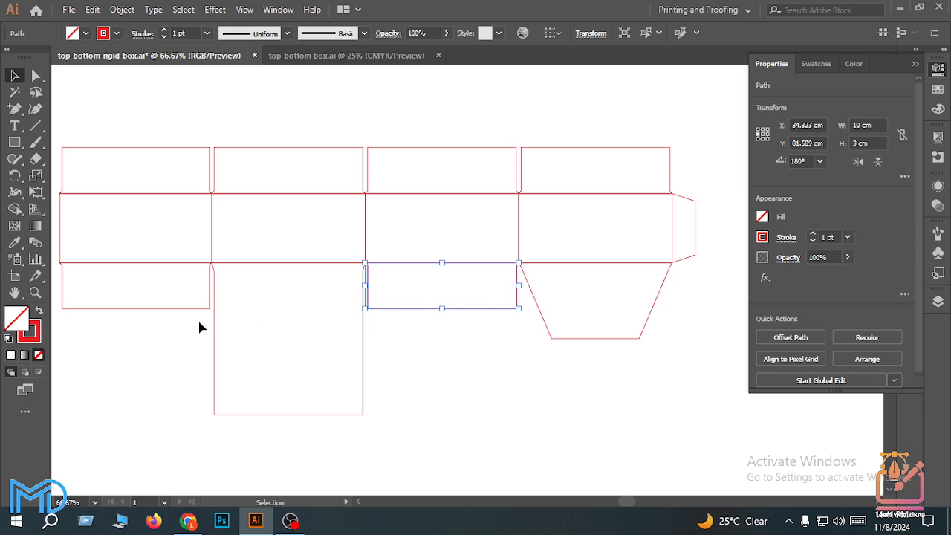
pyautogui.click(160, 309)
pyautogui.moveTo(174, 382); pyautogui.dragTo(292, 438)
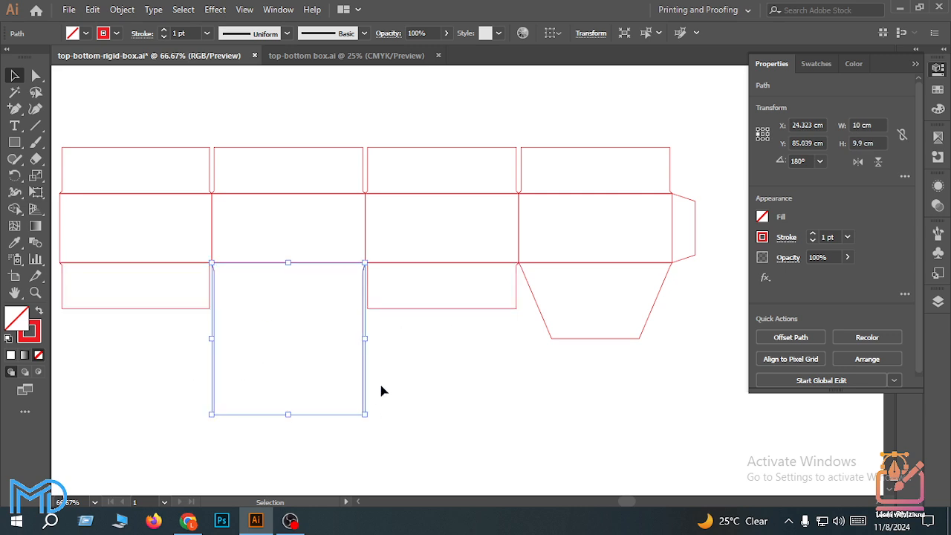
pyautogui.click(520, 235)
pyautogui.scroll(2, 525, 243)
pyautogui.scroll(1, 541, 213)
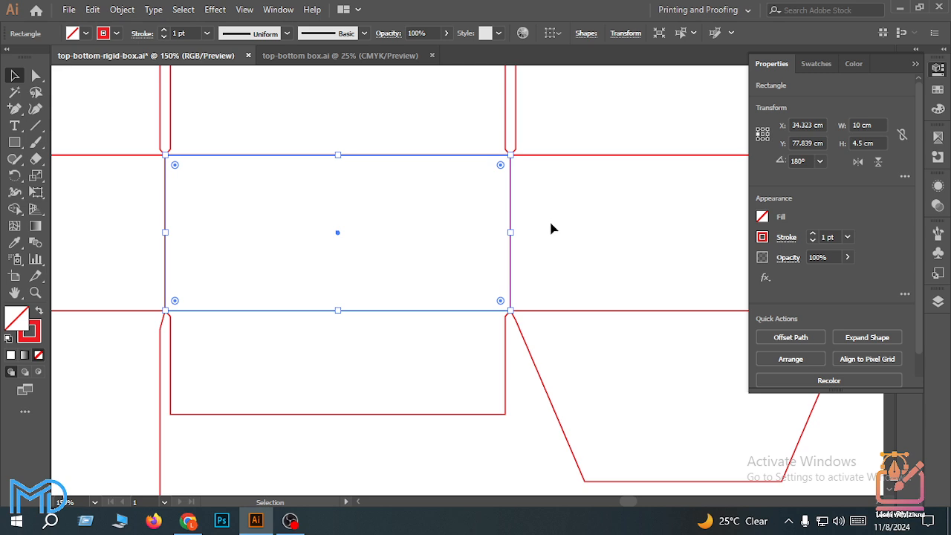
pyautogui.press('a')
pyautogui.hotkey('ctrl', 'y')
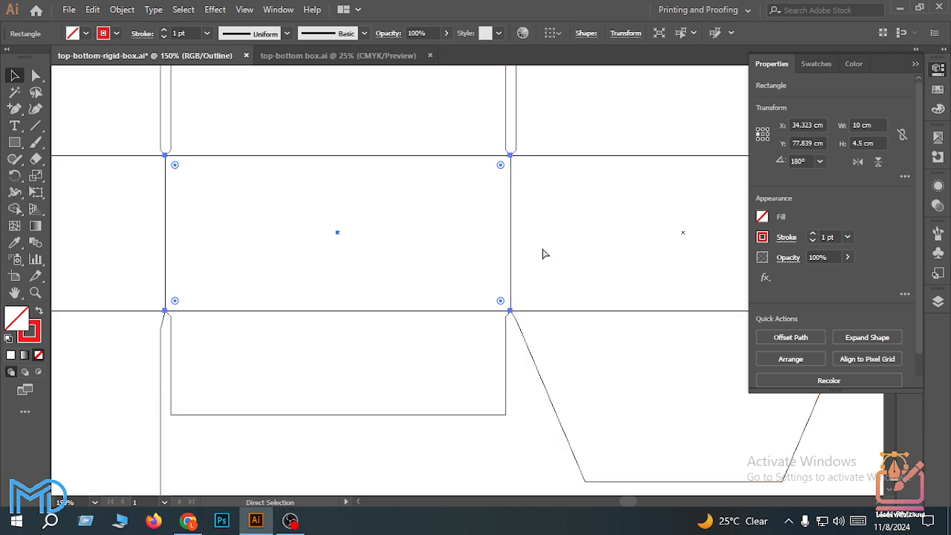
pyautogui.hotkey('ctrl', 'y')
pyautogui.press('v')
pyautogui.scroll(-1, 542, 254)
pyautogui.hotkey('ctrl', '0')
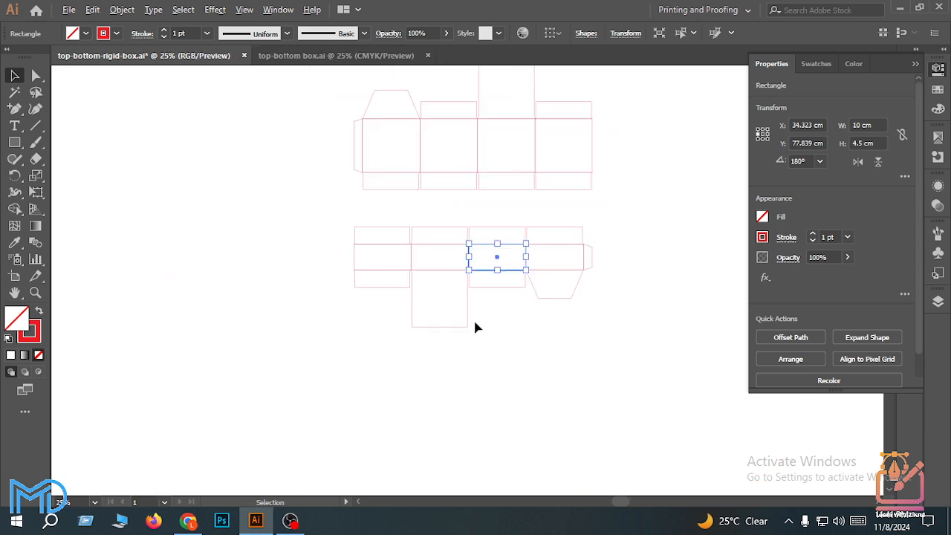
# - Examine the gold inner frame and the marked dimensions of the box in the reference photo against the dielines
pyautogui.click(524, 368)
pyautogui.moveTo(662, 312); pyautogui.dragTo(423, 404)
pyautogui.scroll(-2, 389, 384)
pyautogui.scroll(3, 427, 337)
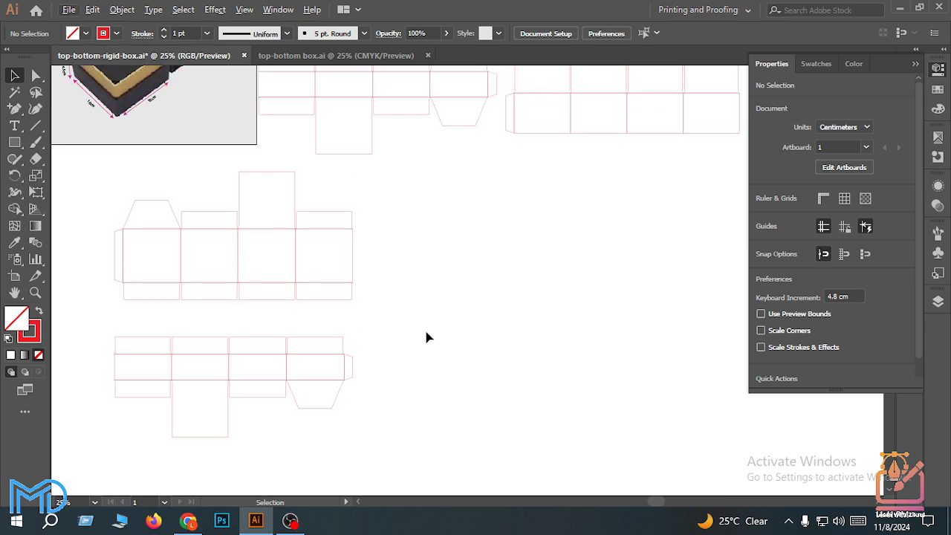
pyautogui.scroll(6, 427, 327)
pyautogui.scroll(-1, 405, 301)
pyautogui.scroll(2, 209, 240)
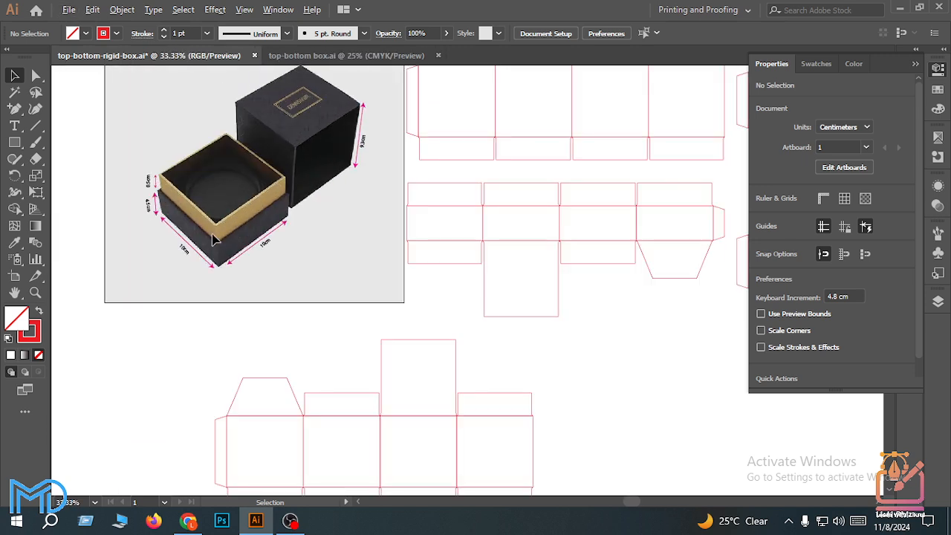
pyautogui.scroll(2, 212, 237)
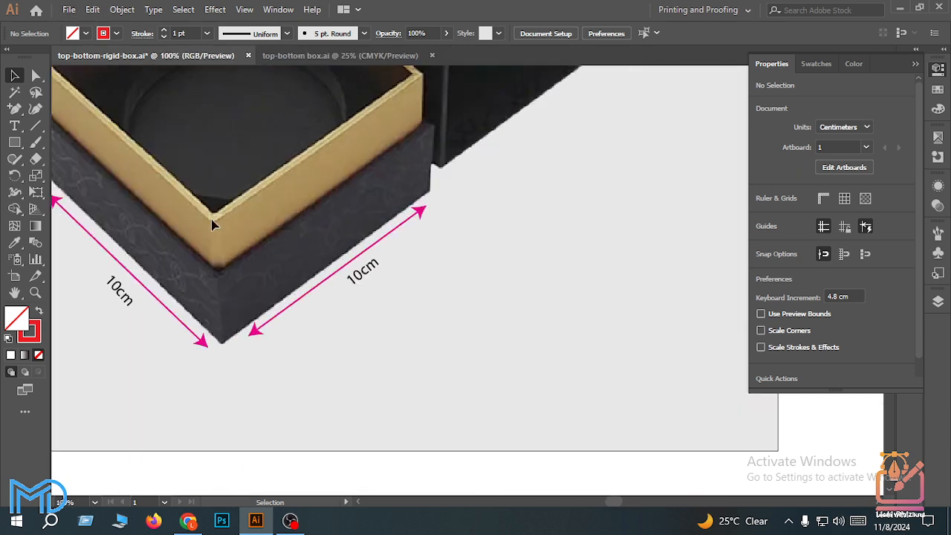
pyautogui.scroll(-2, 213, 227)
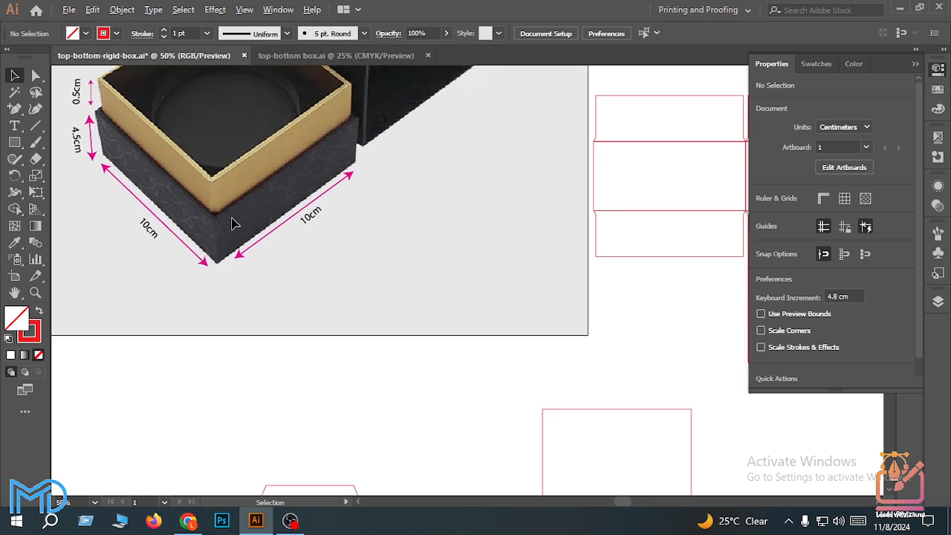
pyautogui.scroll(-1, 245, 230)
pyautogui.scroll(2, 230, 191)
pyautogui.scroll(1, 207, 172)
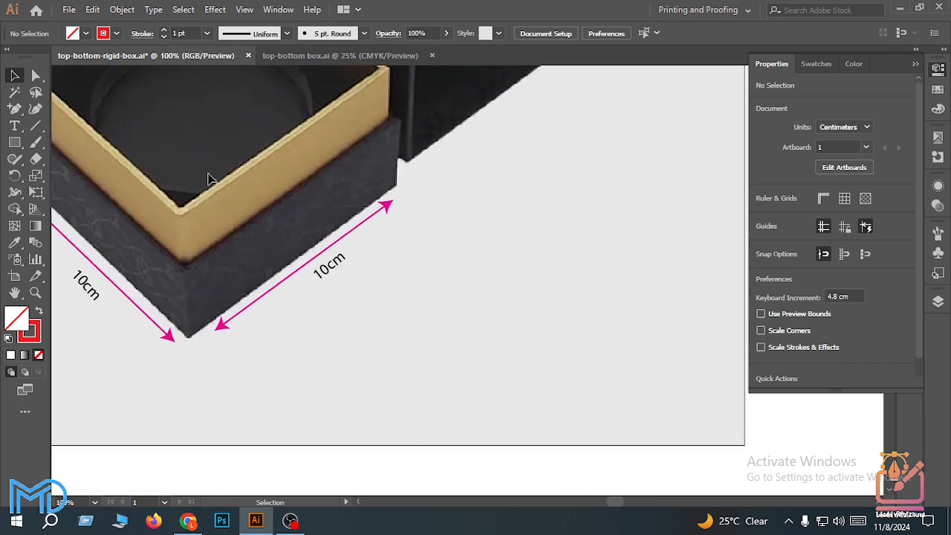
pyautogui.scroll(2, 209, 194)
pyautogui.scroll(1, 222, 221)
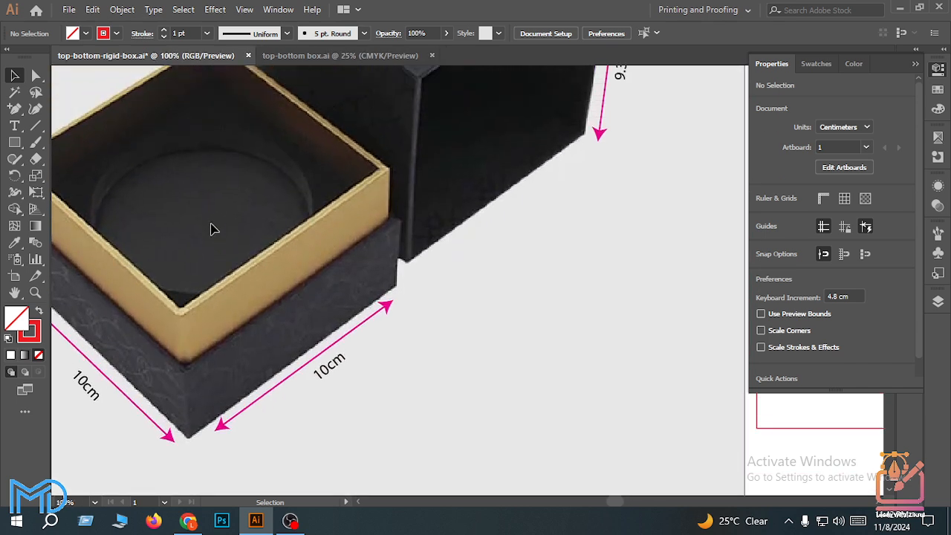
pyautogui.scroll(1, 201, 238)
pyautogui.scroll(-2, 206, 270)
pyautogui.scroll(-1, 217, 241)
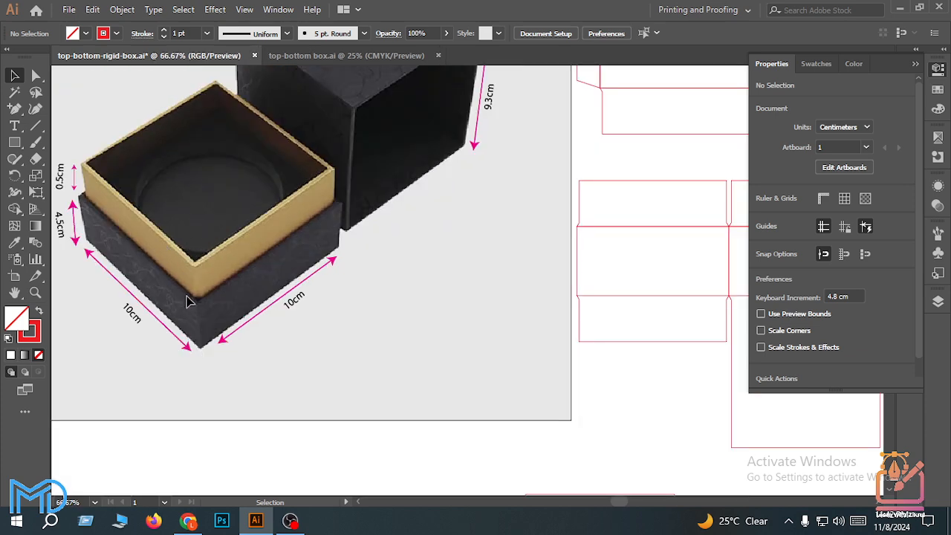
pyautogui.scroll(2, 190, 296)
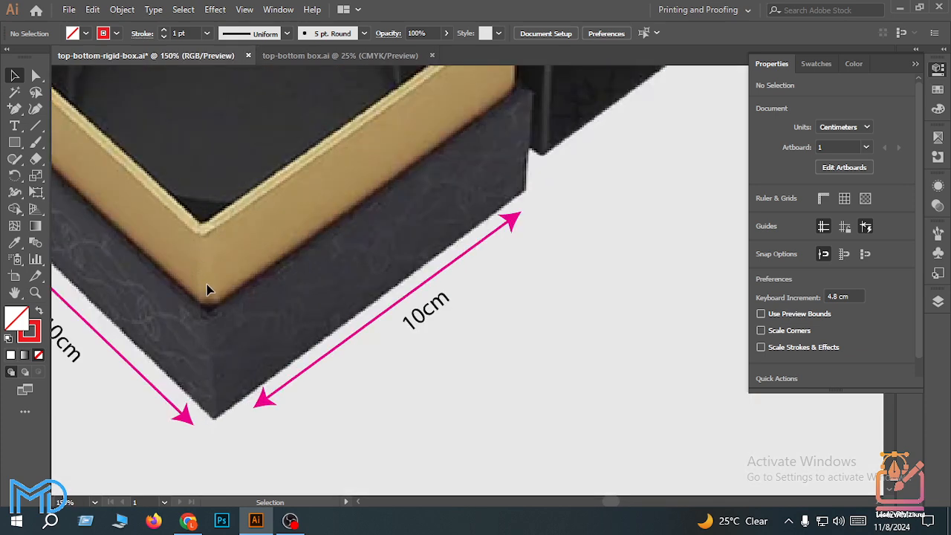
pyautogui.scroll(-4, 268, 407)
pyautogui.scroll(-2, 276, 378)
pyautogui.scroll(-3, 353, 403)
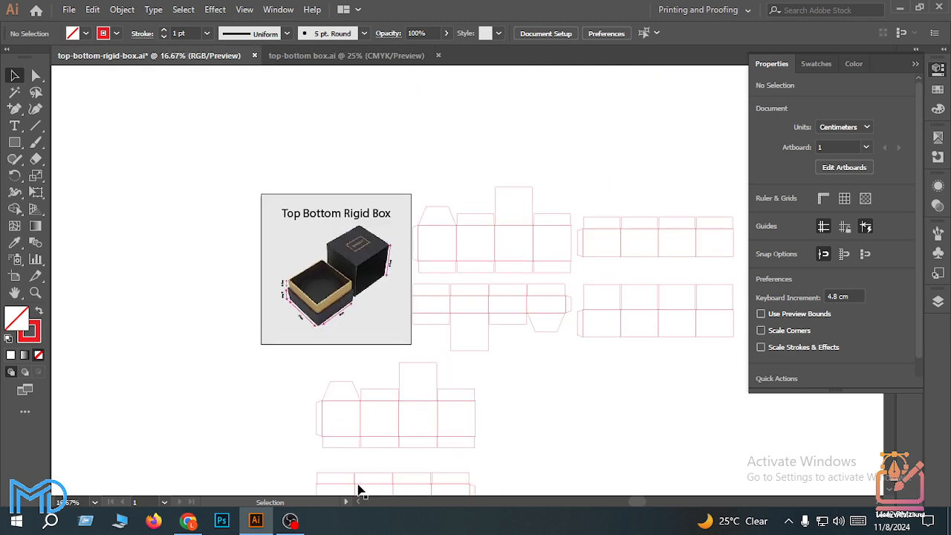
pyautogui.scroll(1, 319, 274)
pyautogui.scroll(2, 321, 281)
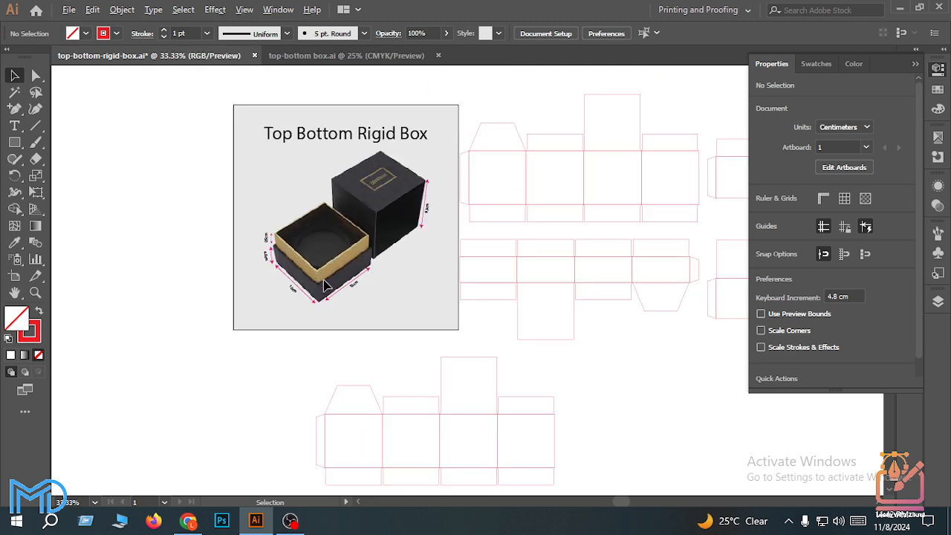
pyautogui.scroll(2, 347, 244)
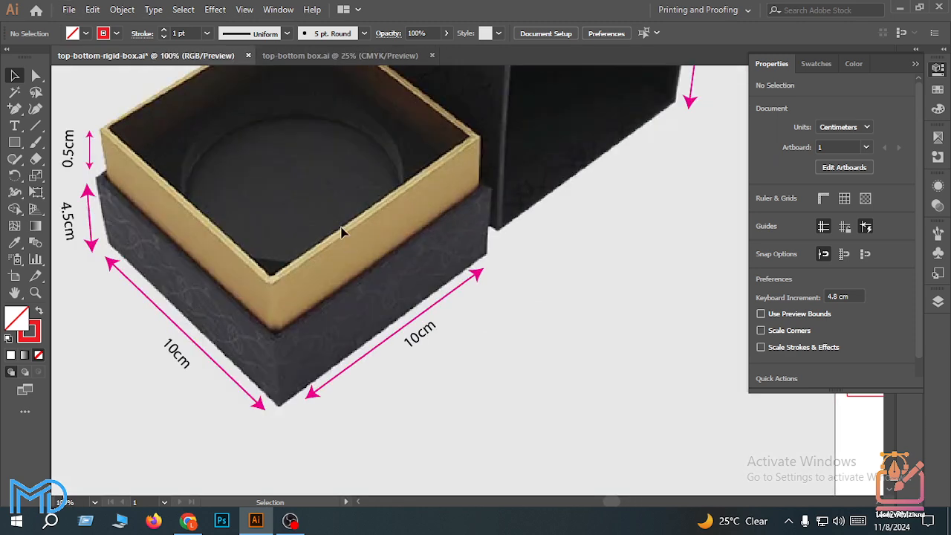
pyautogui.scroll(-4, 336, 249)
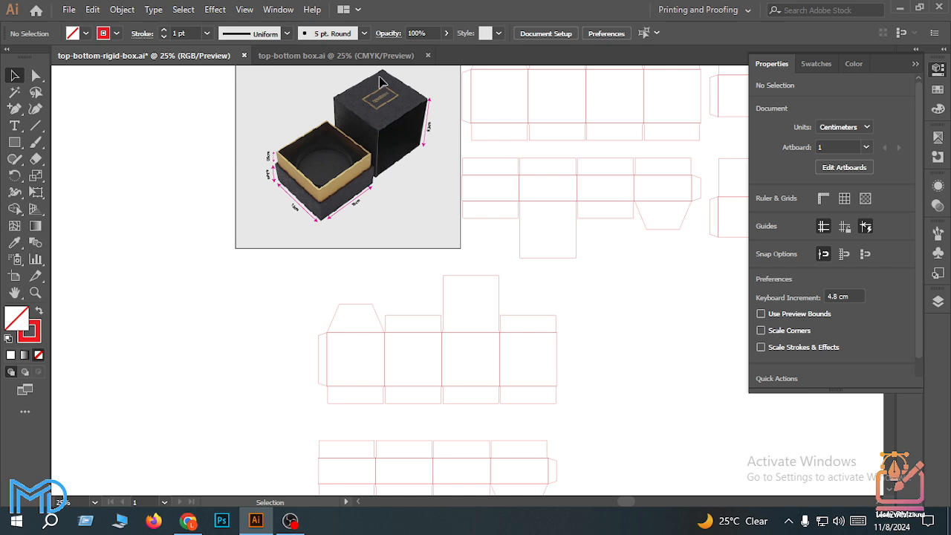
pyautogui.scroll(-2, 438, 257)
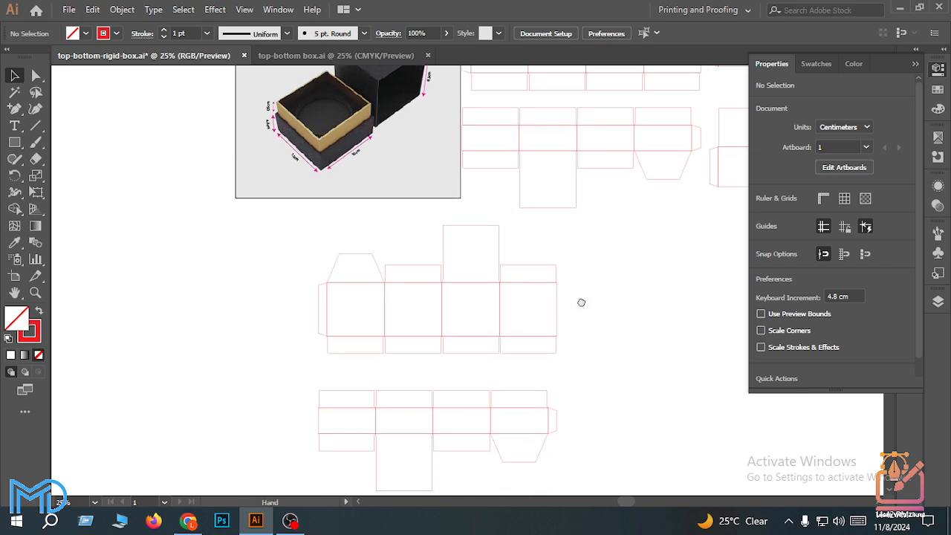
# - Duplicate the third side panel of the 9.3 cm-high dieline into the empty area beside that dieline
pyautogui.moveTo(581, 302); pyautogui.dragTo(335, 218)
pyautogui.scroll(-1, 333, 238)
pyautogui.scroll(1, 161, 327)
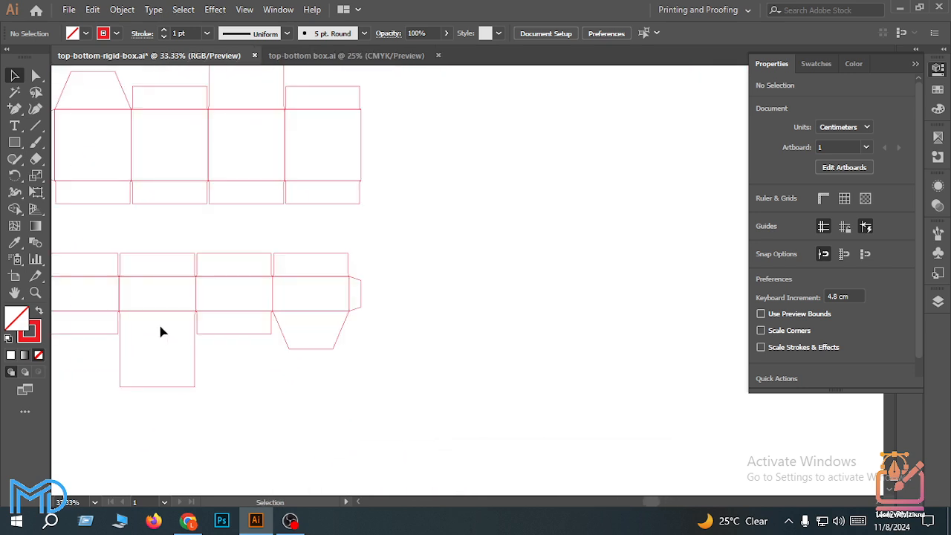
pyautogui.scroll(2, 189, 238)
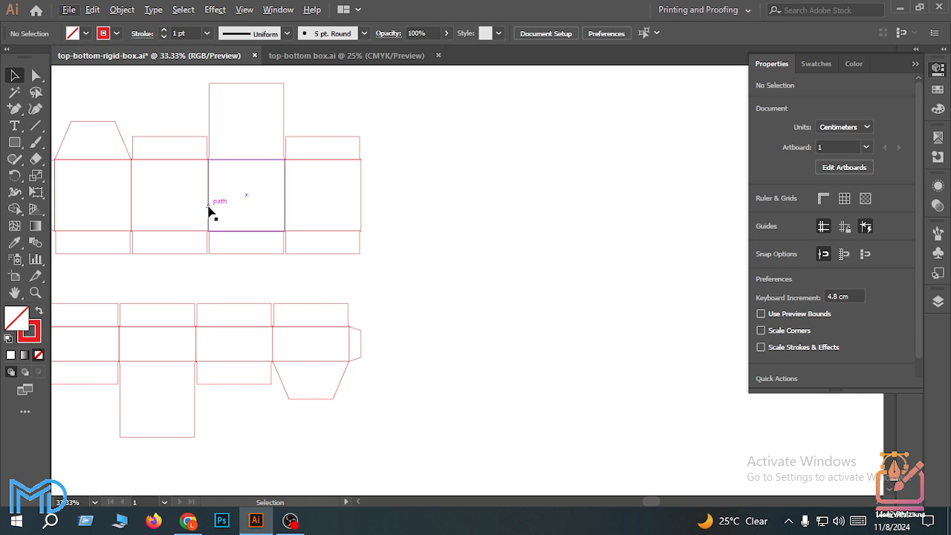
pyautogui.moveTo(210, 211); pyautogui.dragTo(420, 206)
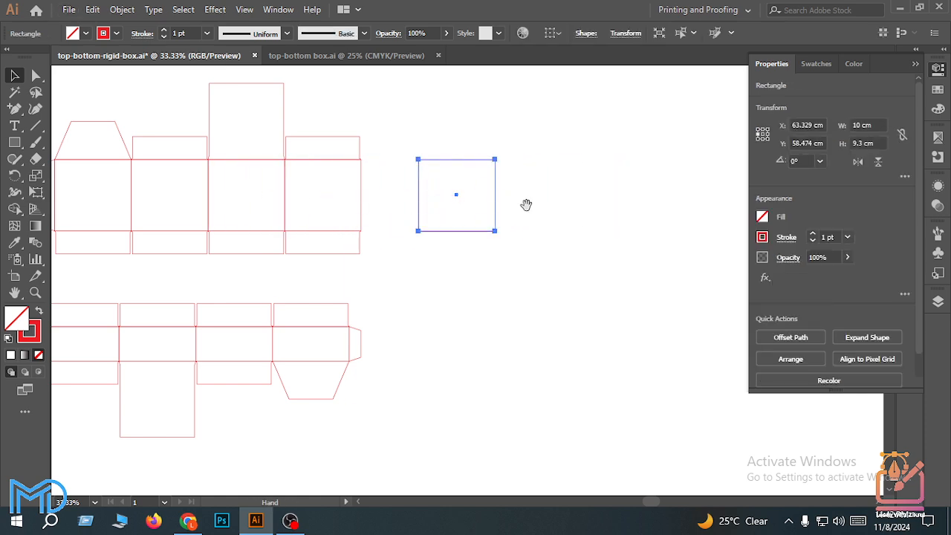
# - Reduce the copied panel's width by 0.2 cm to 9.8 cm, keeping its bottom-center reference point fixed
pyautogui.moveTo(526, 203); pyautogui.dragTo(451, 246)
pyautogui.scroll(3, 414, 249)
pyautogui.scroll(2, 415, 246)
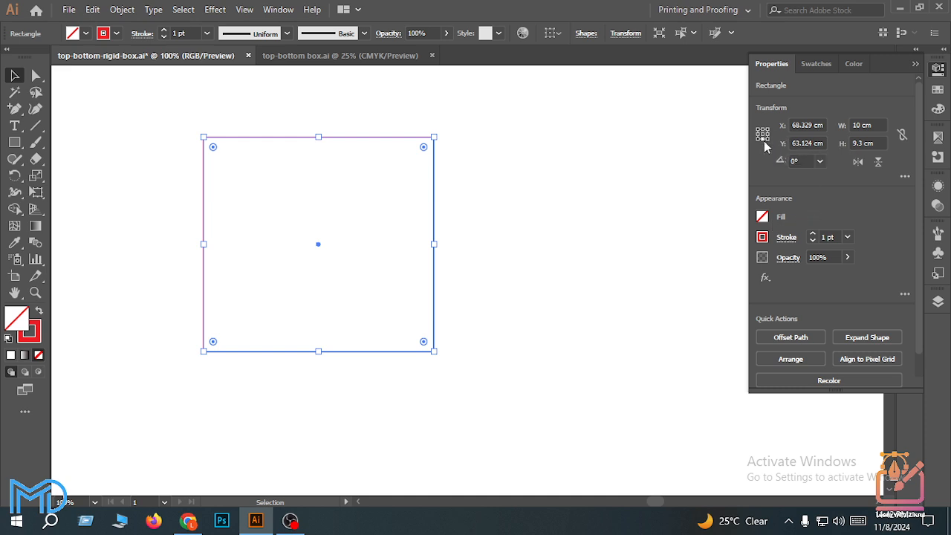
pyautogui.click(881, 124)
pyautogui.write('-0.2')
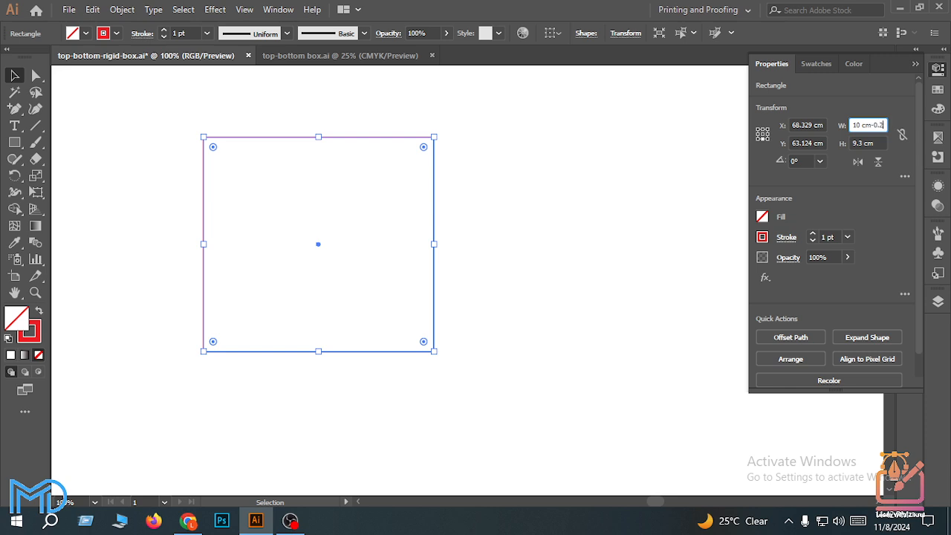
pyautogui.press('Return')
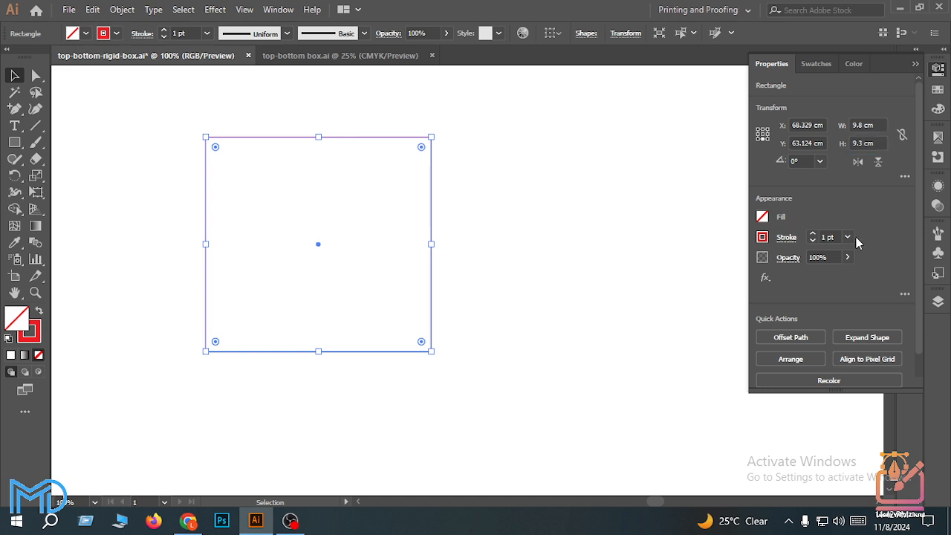
# - Check the dimensions of the first side panel in the upper finished inner-frame dieline
pyautogui.hotkey('ctrl', '-')
pyautogui.hotkey('ctrl', '-')
pyautogui.hotkey('ctrl', '-')
pyautogui.hotkey('ctrl', '-')
pyautogui.scroll(4, 383, 291)
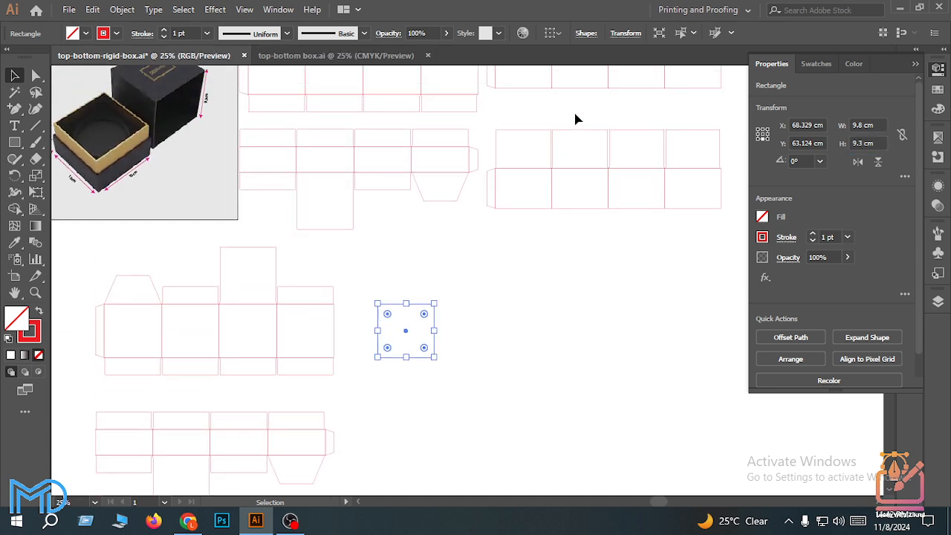
pyautogui.keyDown('alt'); pyautogui.scroll(2, 575, 118); pyautogui.keyUp('alt')
pyautogui.click(529, 208)
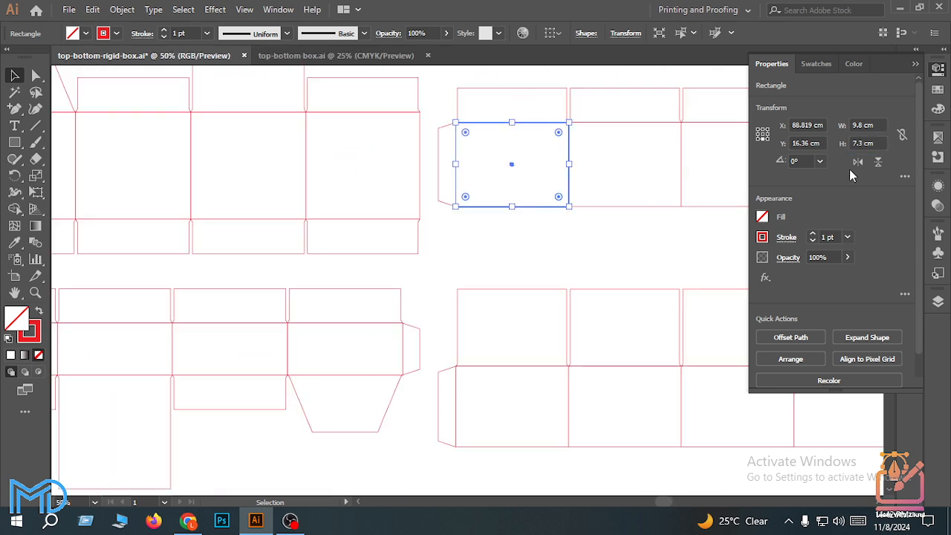
pyautogui.scroll(-1, 877, 134)
pyautogui.scroll(-8, 487, 363)
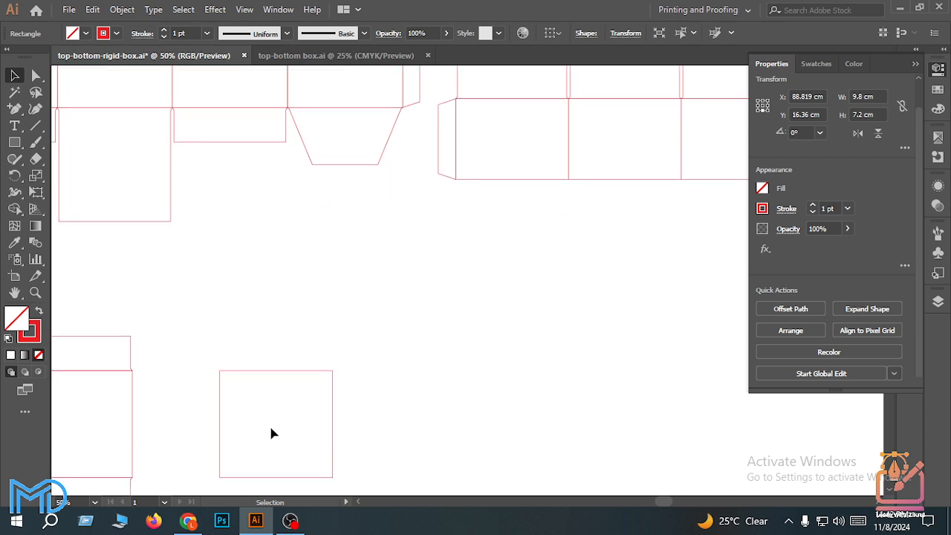
# - Try overlaying the 9.8 cm-wide panel on the last side panel of the 4.5 cm-high dieline, then undo the move
pyautogui.click(332, 455)
pyautogui.scroll(-2, 371, 431)
pyautogui.press('space')
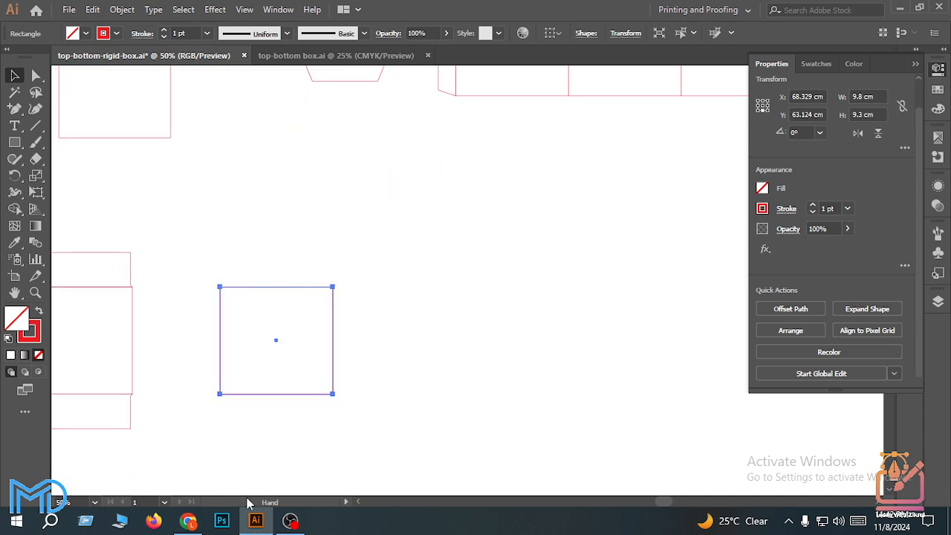
pyautogui.moveTo(448, 417); pyautogui.dragTo(690, 329)
pyautogui.scroll(-4, 567, 263)
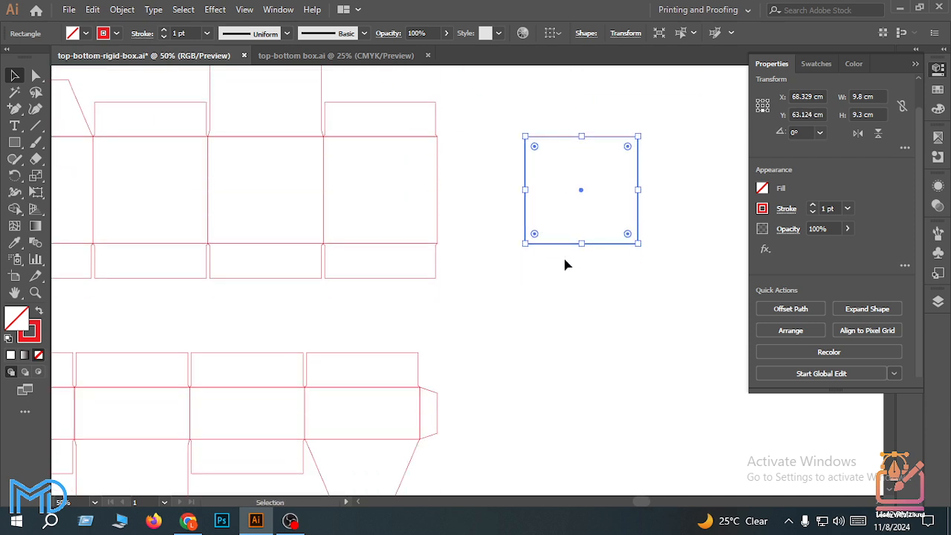
pyautogui.moveTo(562, 178); pyautogui.dragTo(344, 359)
pyautogui.scroll(4, 344, 359)
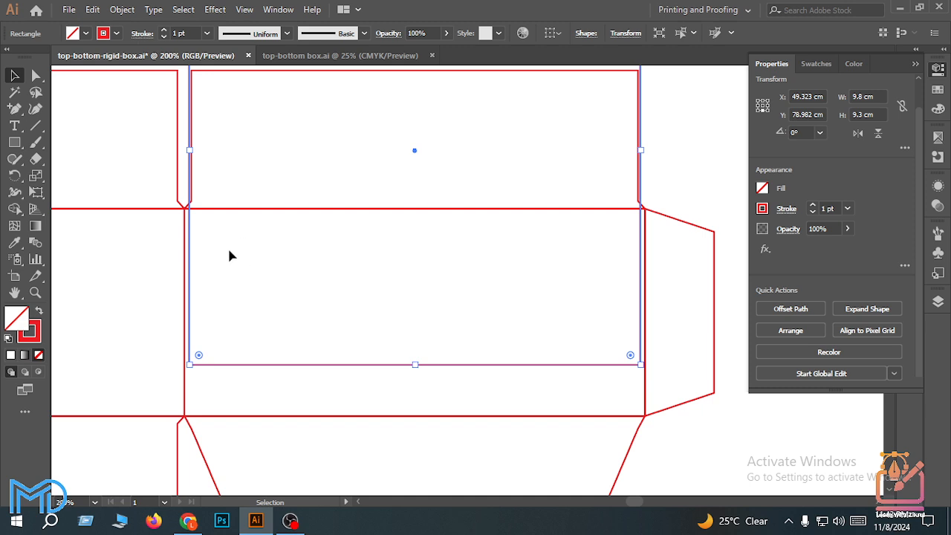
pyautogui.scroll(-4, 240, 364)
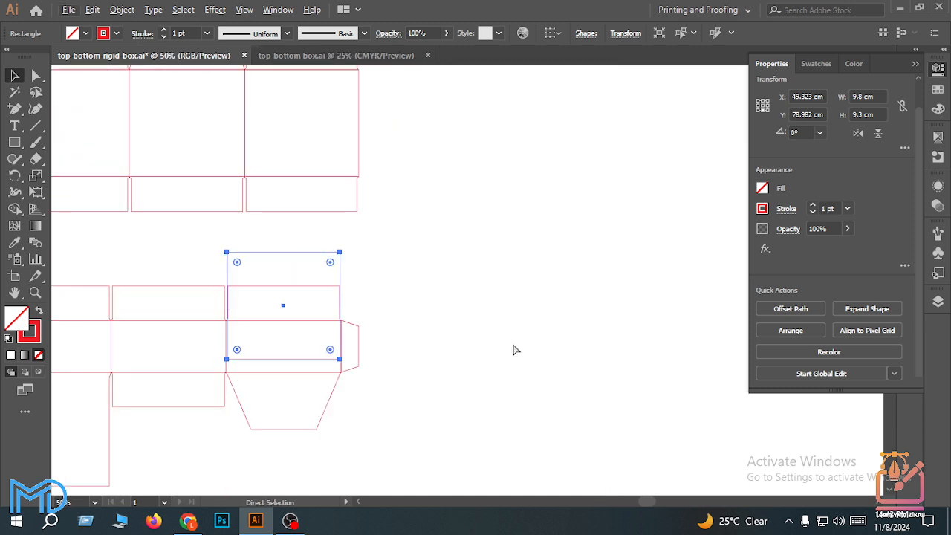
pyautogui.hotkey('ctrl', 'z')
# - Set the separate 9.8 cm-wide panel's height to 7.3 cm from its bottom-center reference point
pyautogui.moveTo(583, 311); pyautogui.dragTo(473, 380)
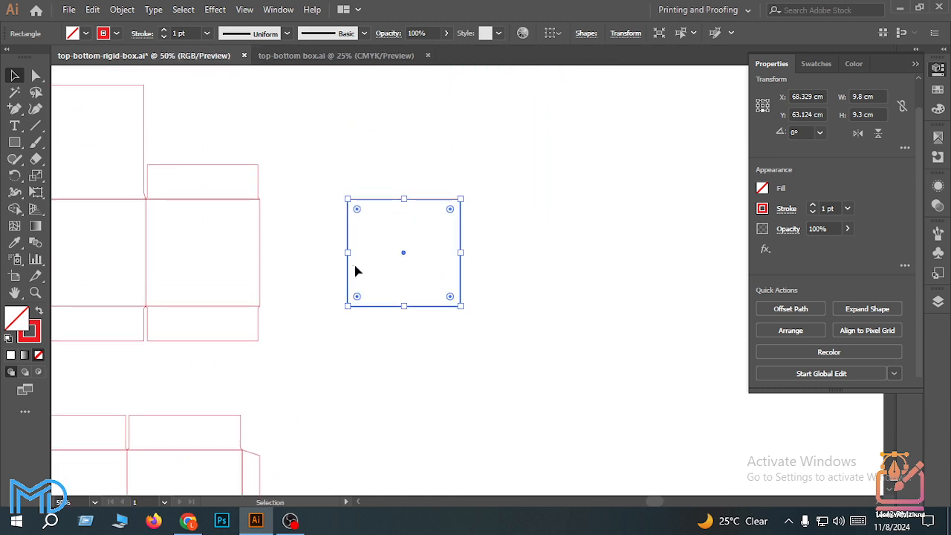
pyautogui.scroll(1, 461, 256)
pyautogui.scroll(-1, 450, 356)
pyautogui.scroll(1, 243, 340)
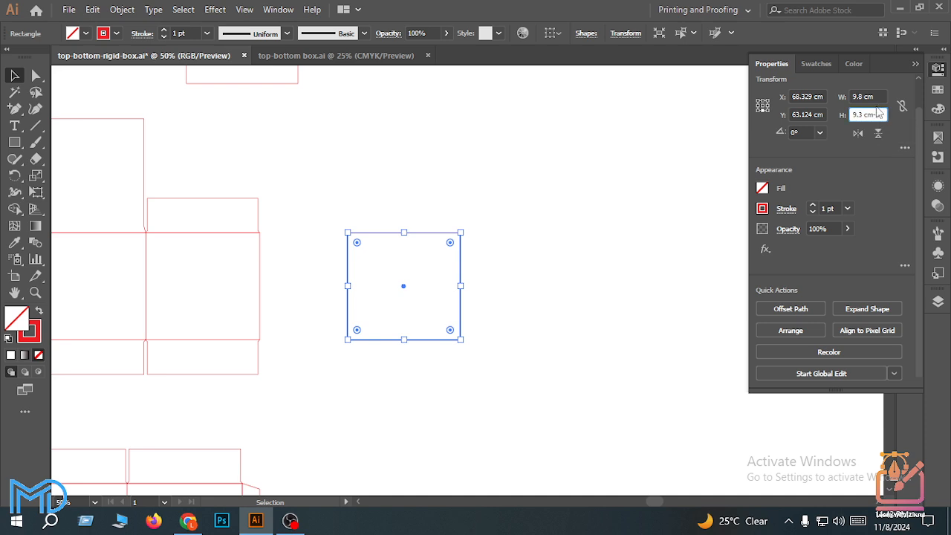
pyautogui.press('Tab')
pyautogui.scroll(-1, 526, 277)
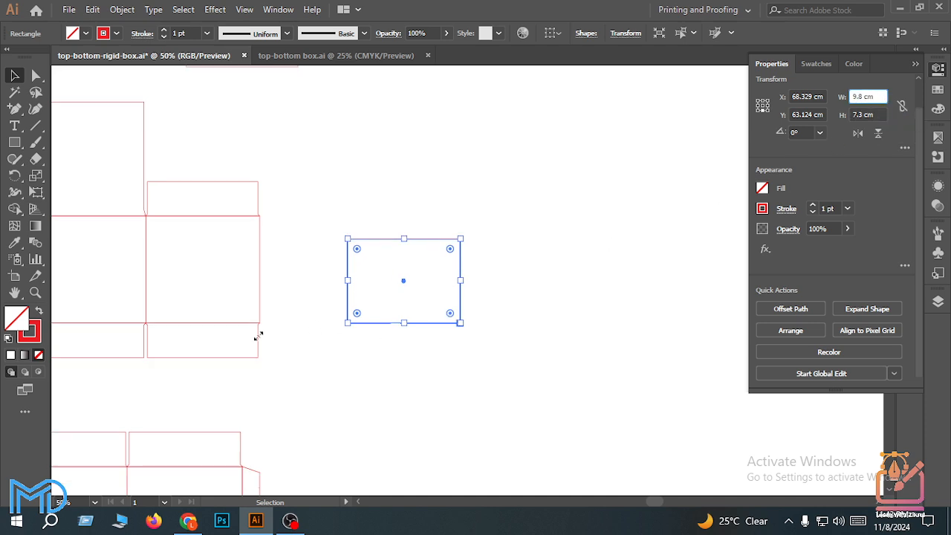
# - Try overlaying the 9.8 × 7.3 cm panel on the last side panel of the taller outer dieline, then undo the move
pyautogui.moveTo(260, 337); pyautogui.dragTo(473, 381)
pyautogui.scroll(1, 512, 337)
pyautogui.scroll(1, 512, 340)
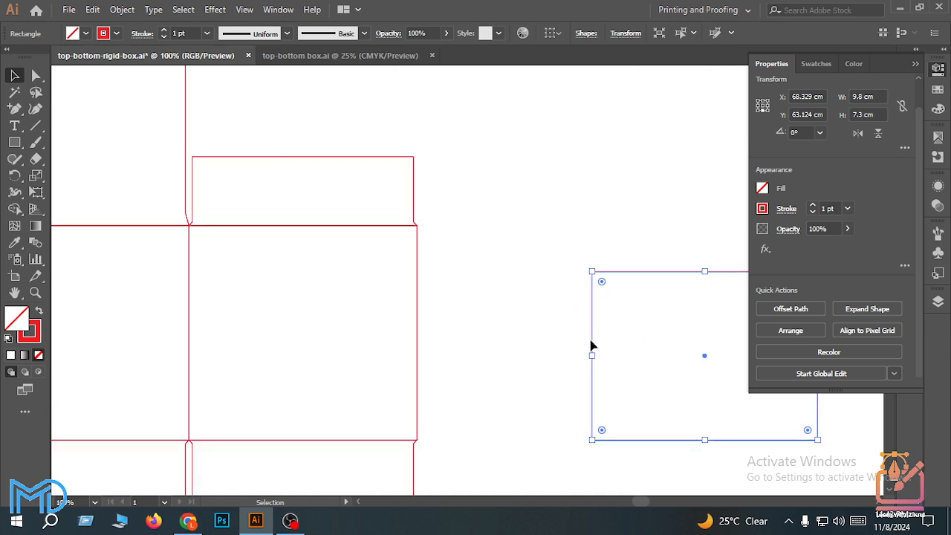
pyautogui.moveTo(591, 341); pyautogui.dragTo(193, 295)
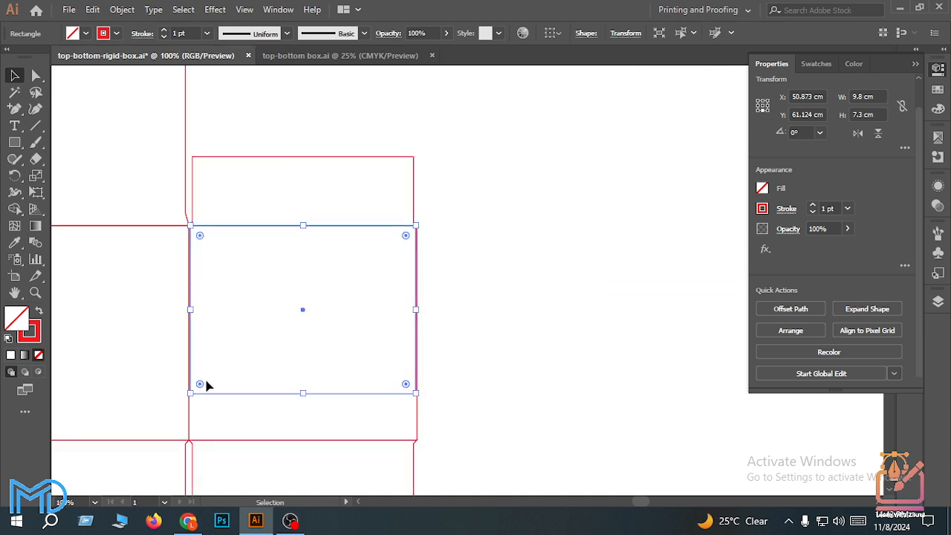
pyautogui.scroll(-3, 226, 413)
pyautogui.scroll(-3, 349, 406)
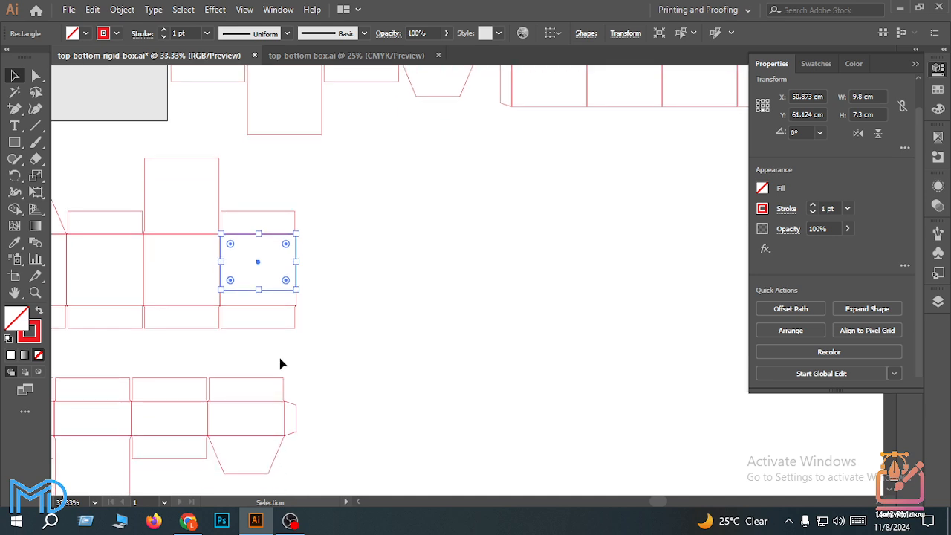
pyautogui.scroll(3, 239, 297)
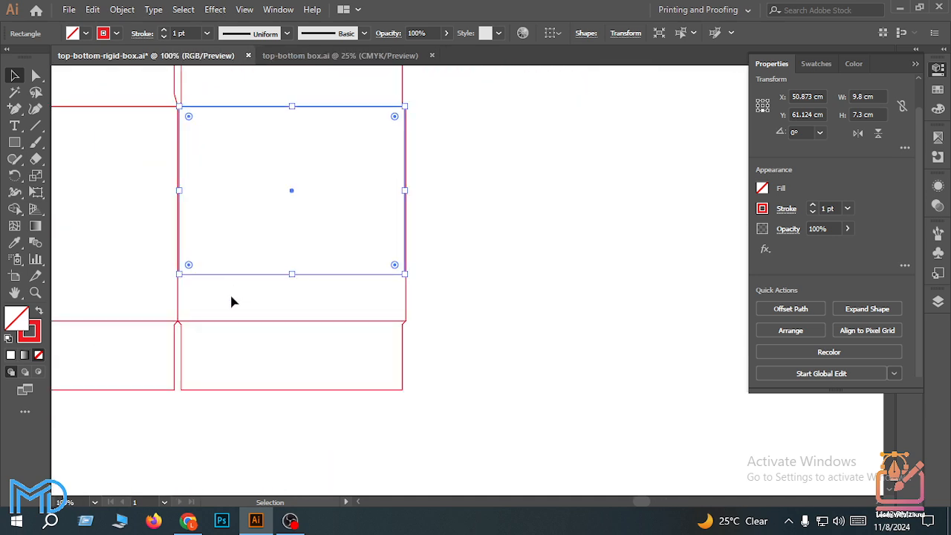
pyautogui.scroll(-1, 236, 446)
pyautogui.scroll(-3, 260, 453)
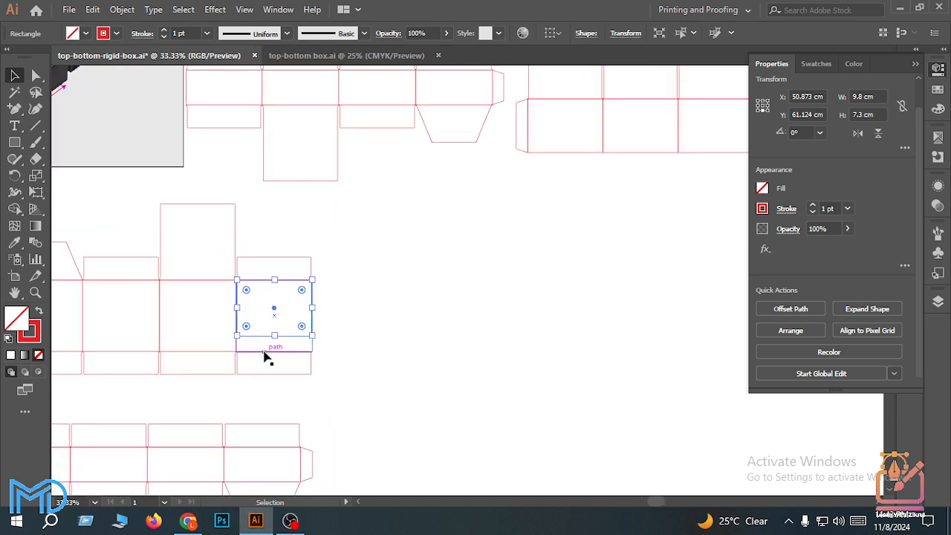
pyautogui.scroll(1, 266, 355)
pyautogui.scroll(-1, 258, 338)
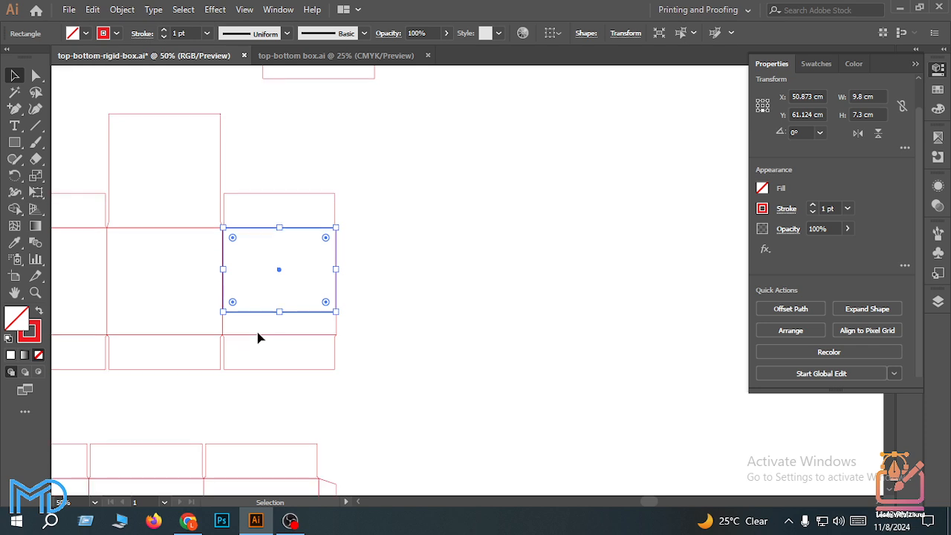
pyautogui.hotkey('ctrl', 'z')
# - Duplicate the 9.8 × 7.3 cm panel four times edge to edge to form a horizontal row of five panels
pyautogui.scroll(-1, 468, 403)
pyautogui.moveTo(541, 381); pyautogui.dragTo(473, 359)
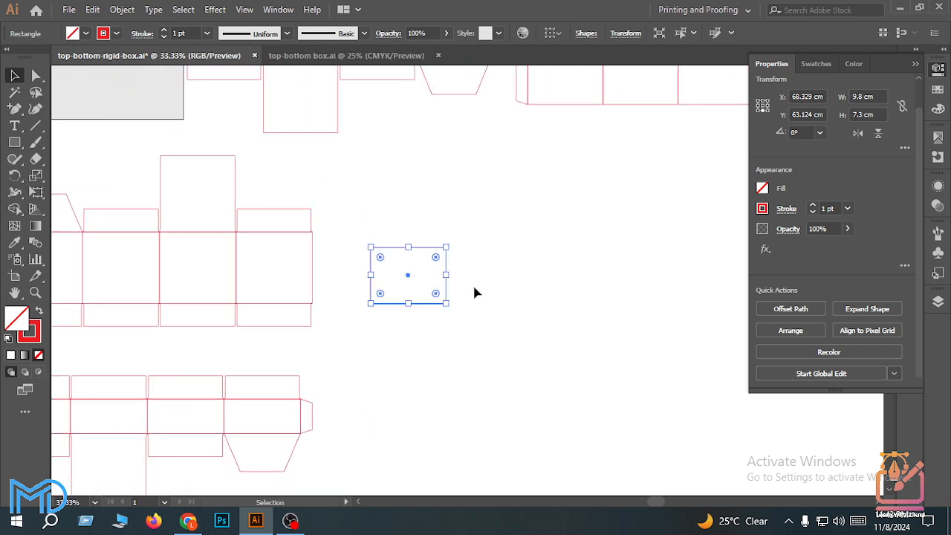
pyautogui.click(440, 360)
pyautogui.scroll(2, 437, 349)
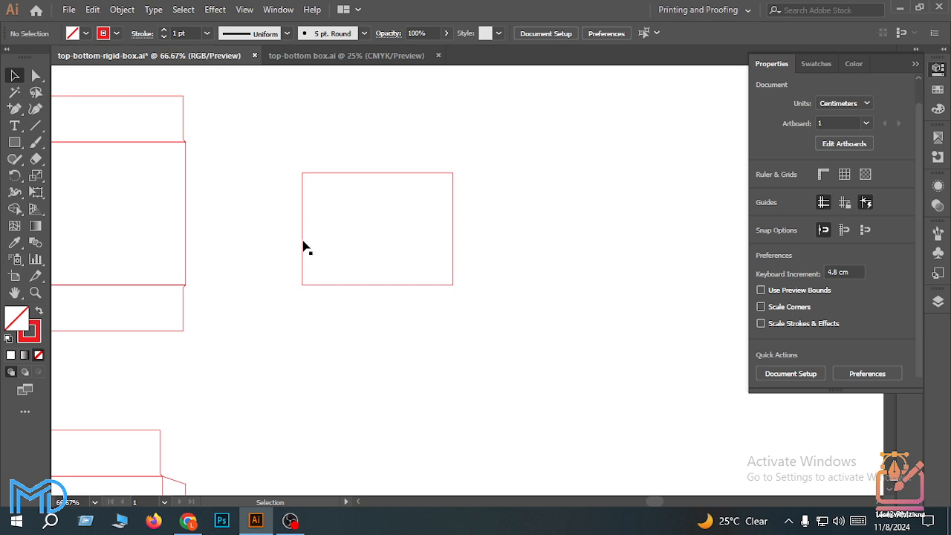
pyautogui.moveTo(303, 248); pyautogui.dragTo(449, 248)
pyautogui.hotkey('ctrl', 'd')
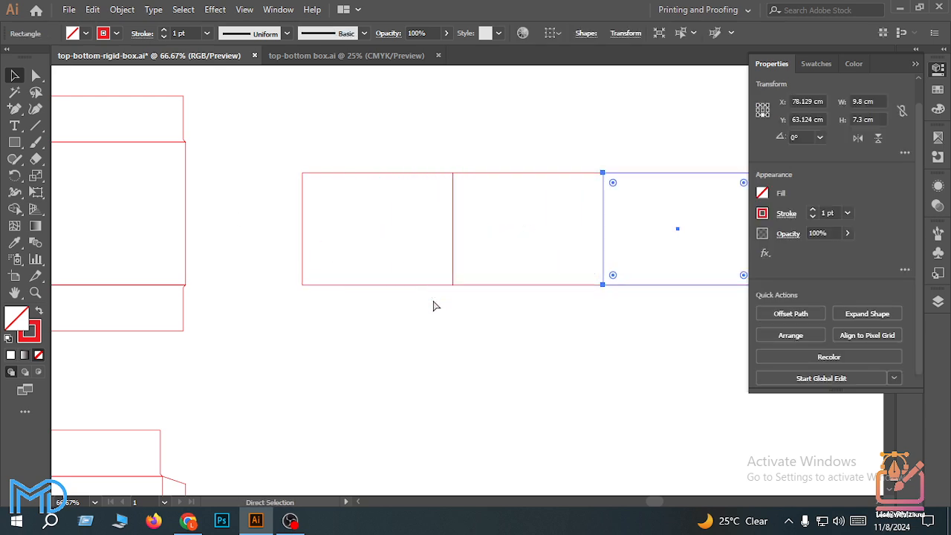
pyautogui.hotkey('ctrl', 'd')
pyautogui.scroll(-3, 416, 315)
pyautogui.scroll(-1, 394, 320)
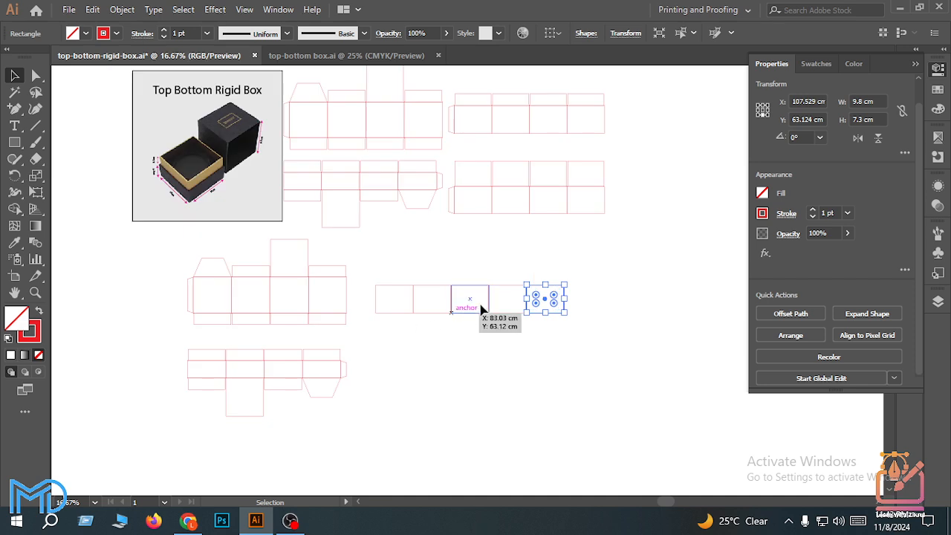
# - Narrow the first panel of the row to 1.5 cm wide from its right-center reference point as a glue flap
pyautogui.scroll(1, 480, 301)
pyautogui.scroll(1, 497, 318)
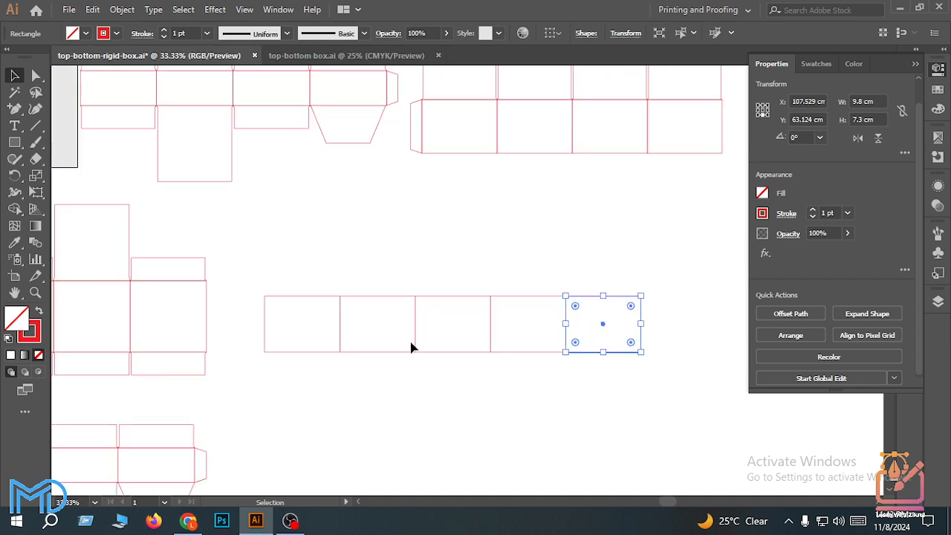
pyautogui.scroll(4, 413, 348)
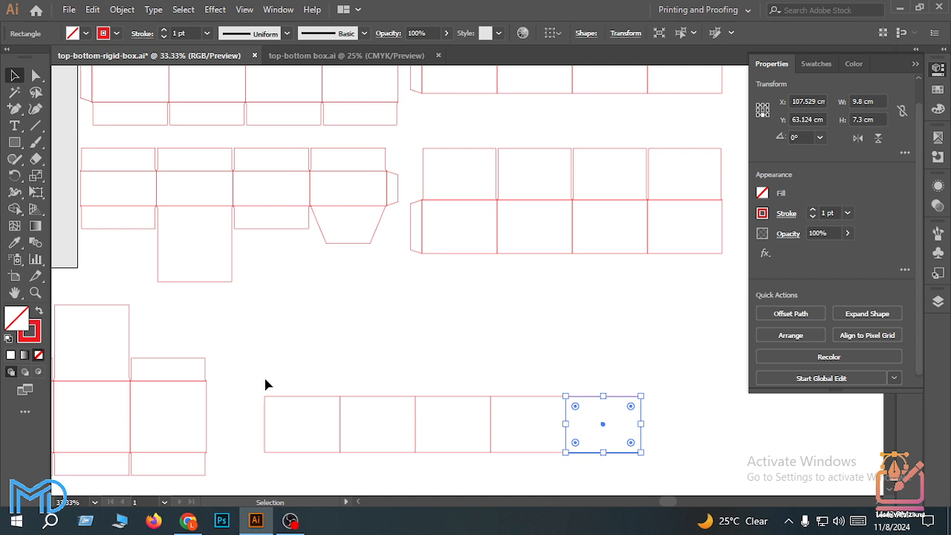
pyautogui.click(324, 437)
pyautogui.scroll(1, 535, 290)
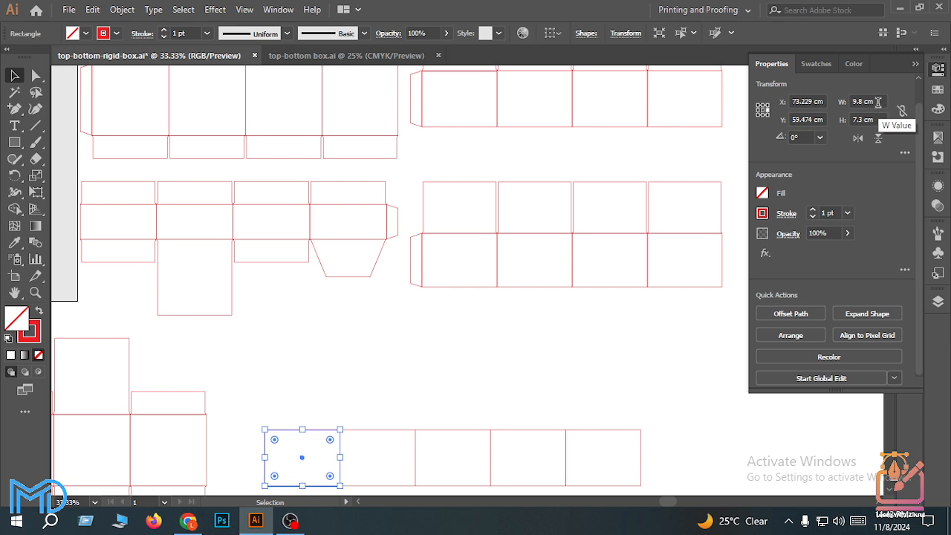
pyautogui.click(878, 101)
pyautogui.write('1.5')
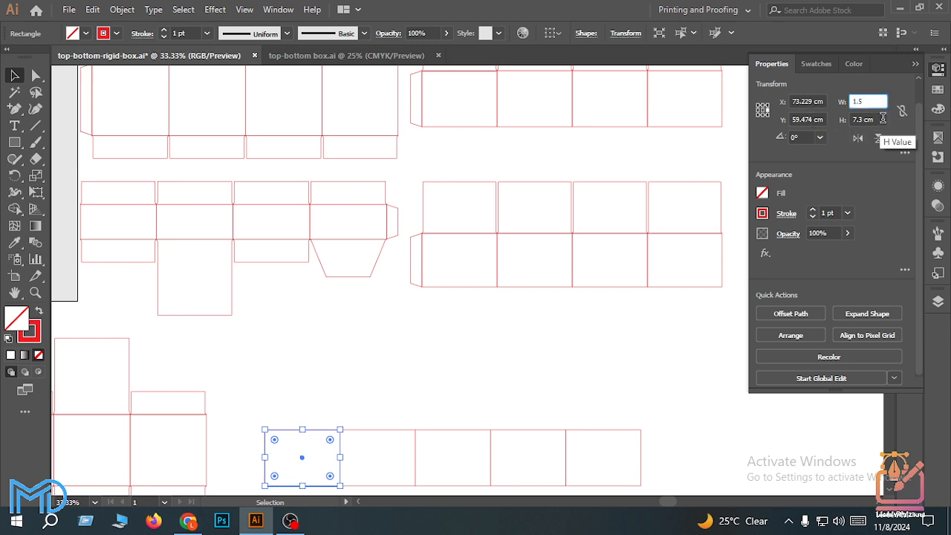
pyautogui.click(883, 118)
pyautogui.click(437, 377)
# - Set the keyboard increment to 0.5 cm in the general preferences
pyautogui.scroll(2, 394, 386)
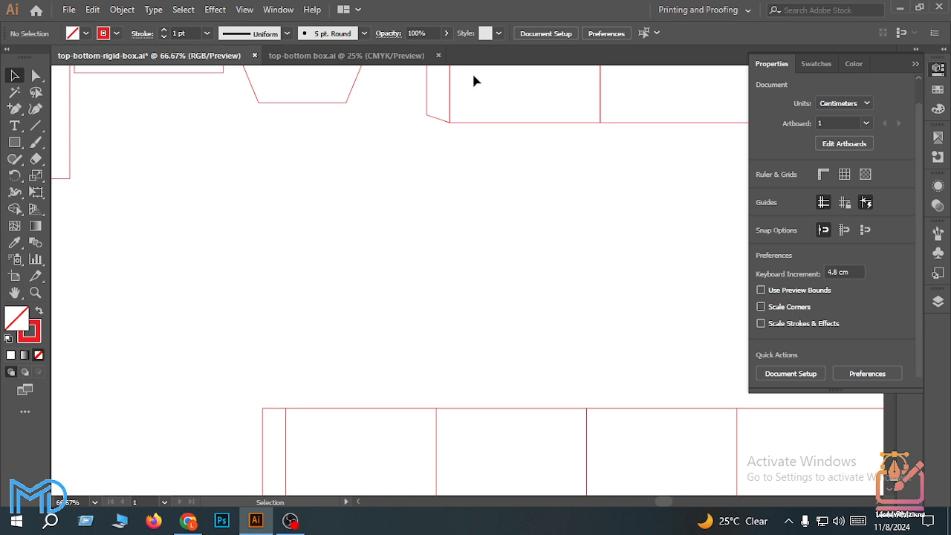
pyautogui.click(608, 34)
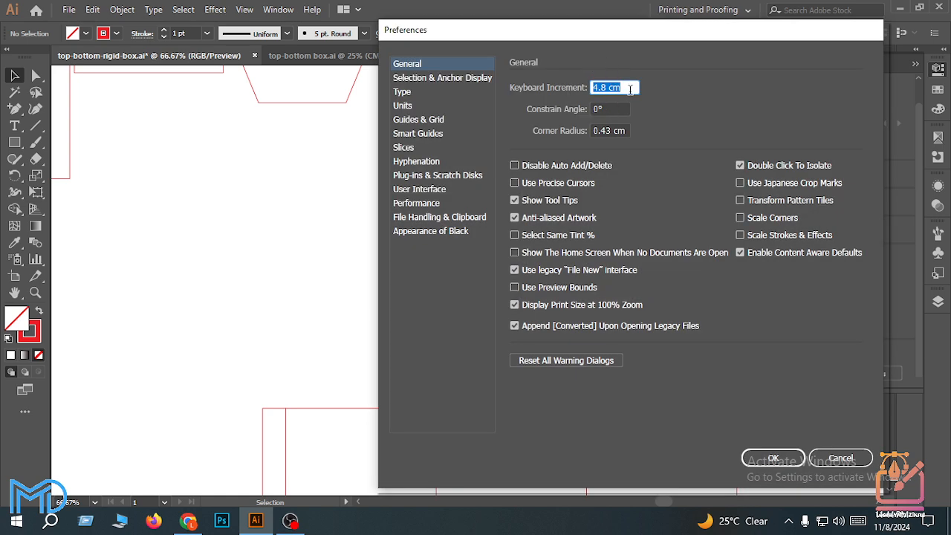
pyautogui.write('0.5')
pyautogui.click(772, 459)
# - Taper the glue flap by moving its two outer corner anchors inward vertically by 0.5 cm each
pyautogui.click(35, 75)
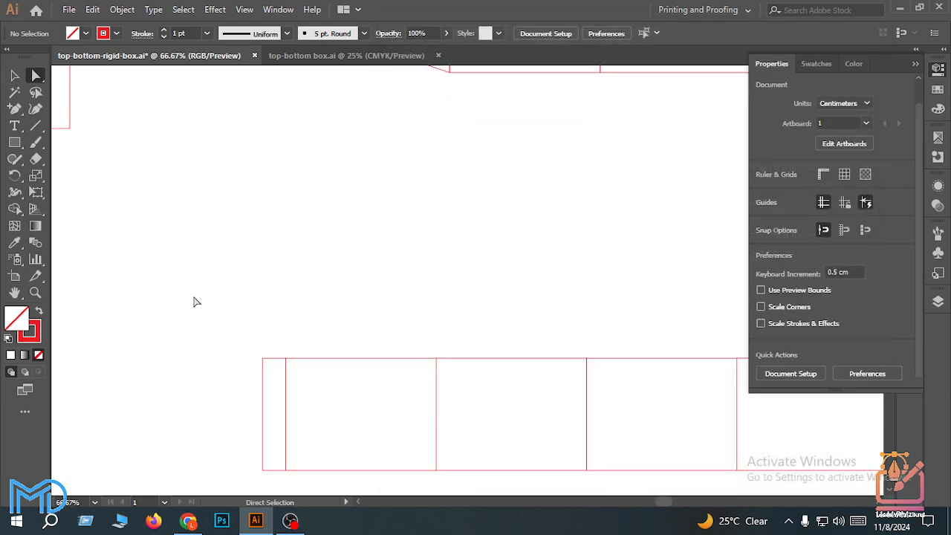
pyautogui.scroll(-1, 193, 302)
pyautogui.click(262, 309)
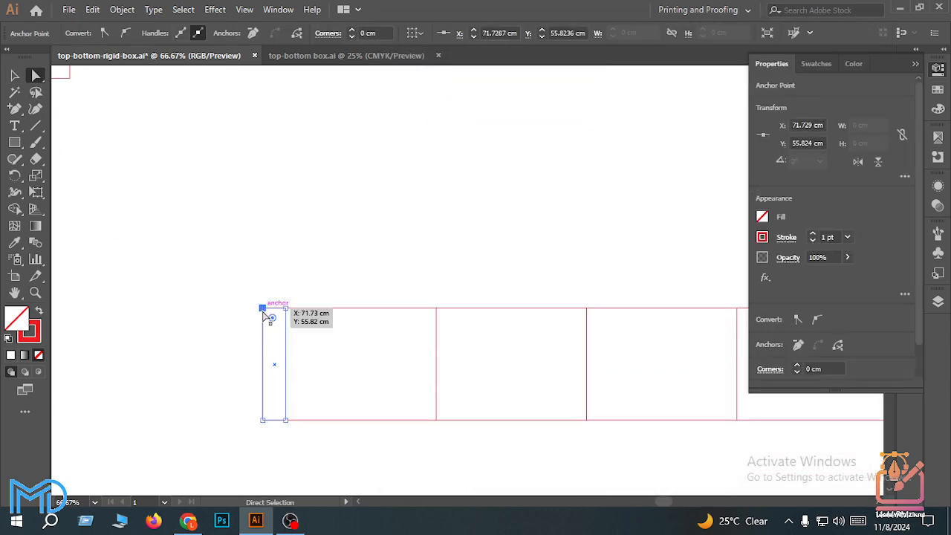
pyautogui.press('Down')
pyautogui.click(266, 420)
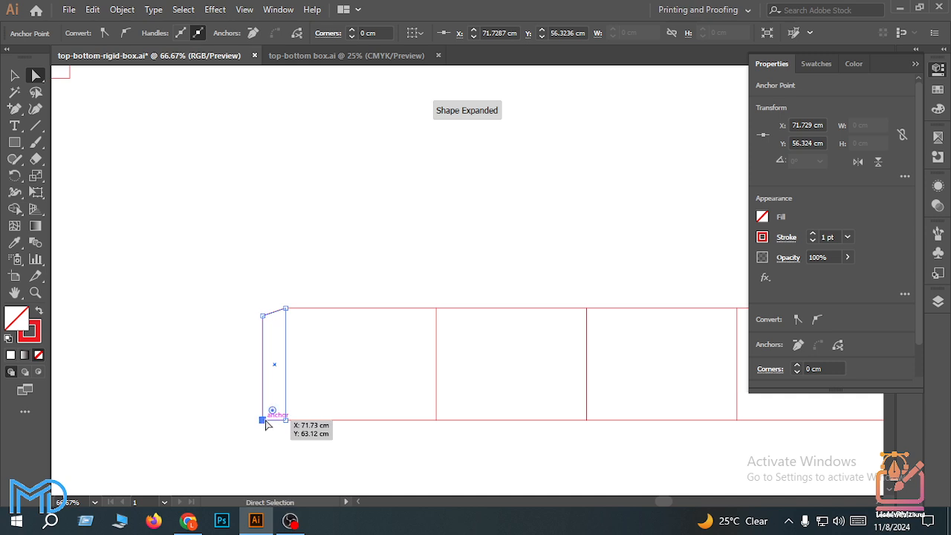
pyautogui.click(215, 433)
pyautogui.scroll(-2, 159, 394)
pyautogui.scroll(-3, 159, 393)
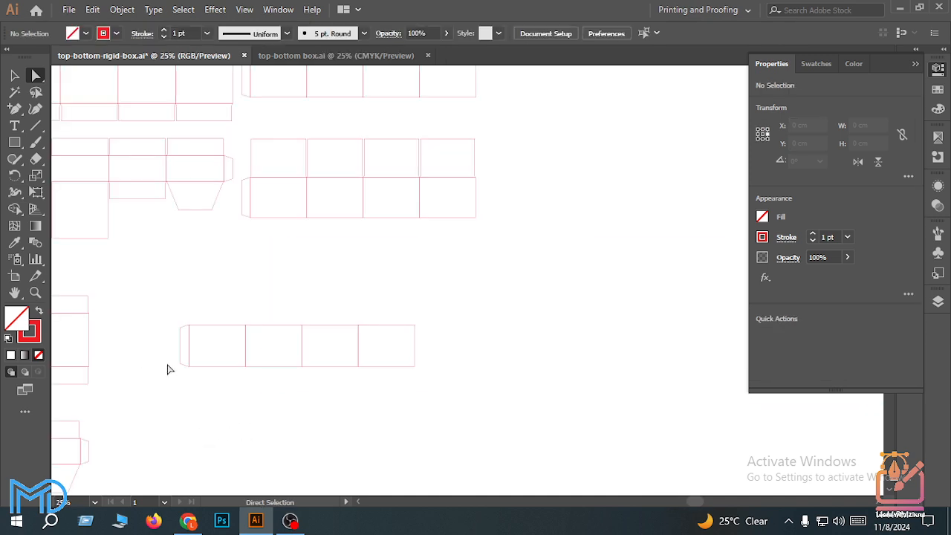
# - Try placing a copy of the first side panel directly above it, then delete the copy
pyautogui.scroll(4, 295, 299)
pyautogui.scroll(-2, 261, 399)
pyautogui.scroll(1, 197, 420)
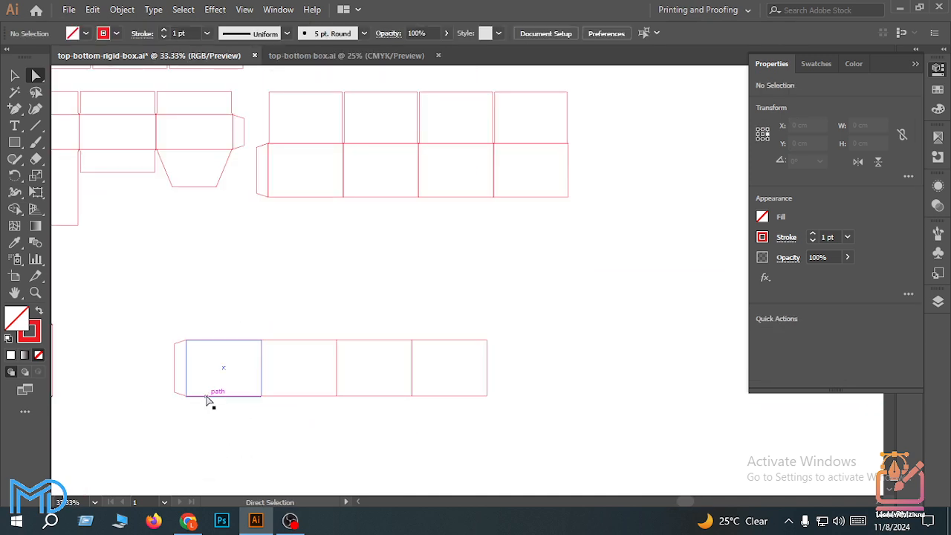
pyautogui.click(14, 75)
pyautogui.scroll(1, 206, 378)
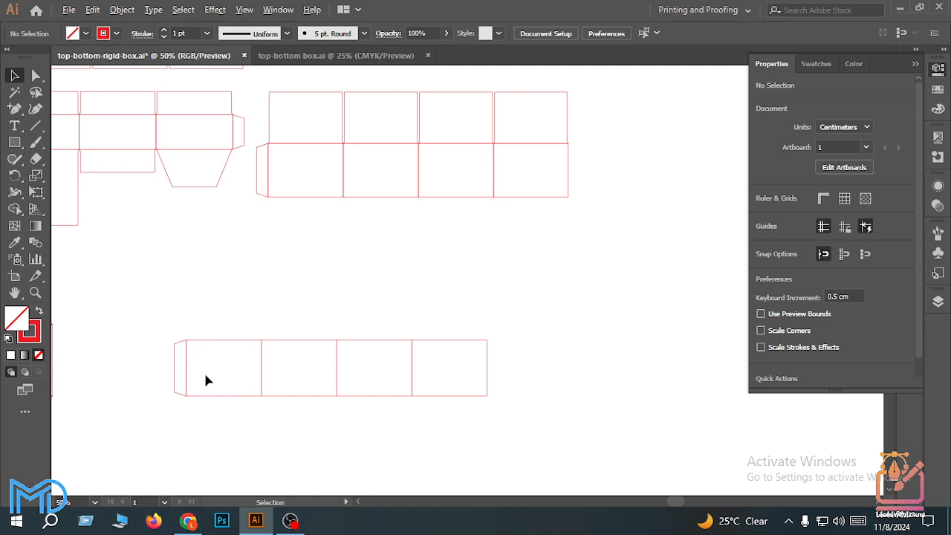
pyautogui.moveTo(242, 409); pyautogui.dragTo(251, 328)
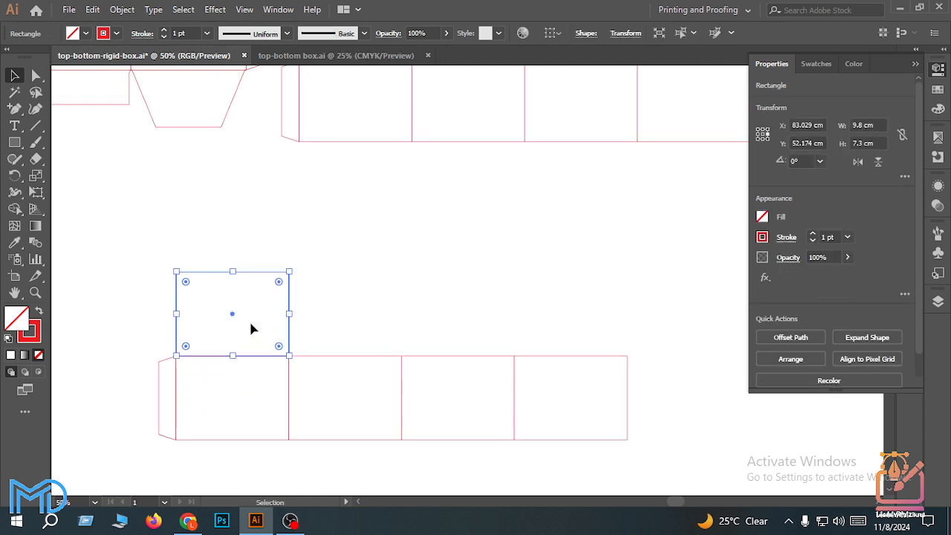
pyautogui.scroll(-3, 297, 338)
pyautogui.press('Delete')
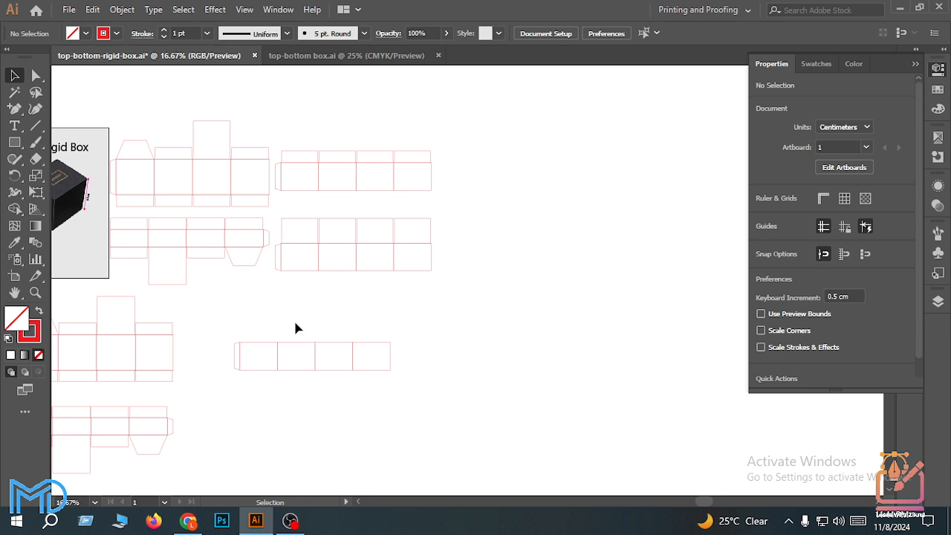
# - Copy a 3 cm-high top flap from the taller outer dieline and align its lower-left corner with the first side panel's upper-left corner
pyautogui.click(318, 158)
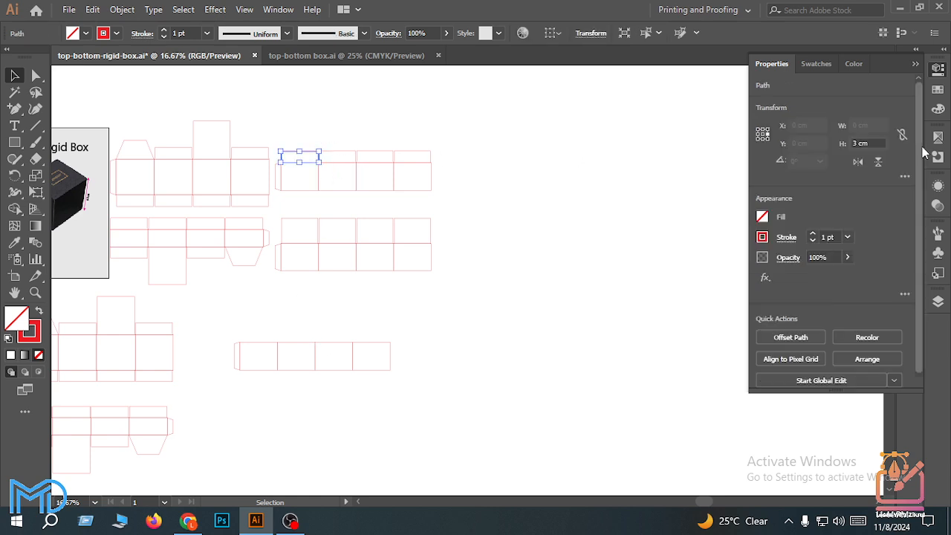
pyautogui.click(77, 327)
pyautogui.scroll(1, 78, 327)
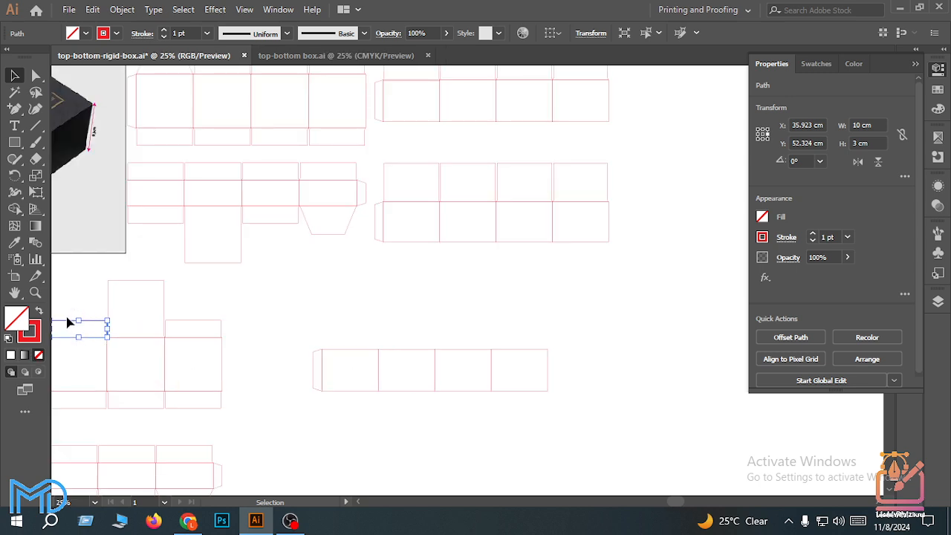
pyautogui.moveTo(70, 324); pyautogui.dragTo(341, 339)
pyautogui.scroll(1, 340, 340)
pyautogui.scroll(6, 340, 339)
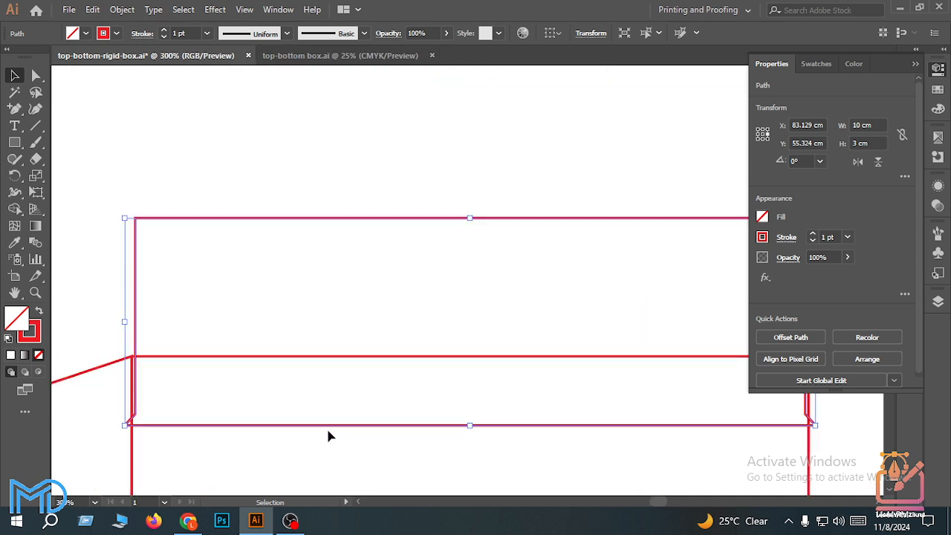
pyautogui.moveTo(329, 430); pyautogui.dragTo(335, 361)
pyautogui.scroll(2, 336, 362)
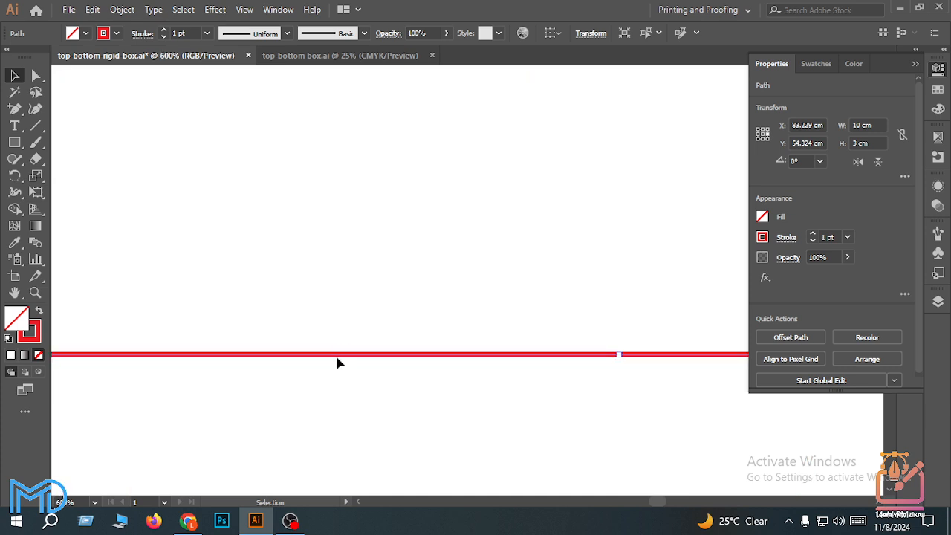
pyautogui.hotkey('ctrl', 'y')
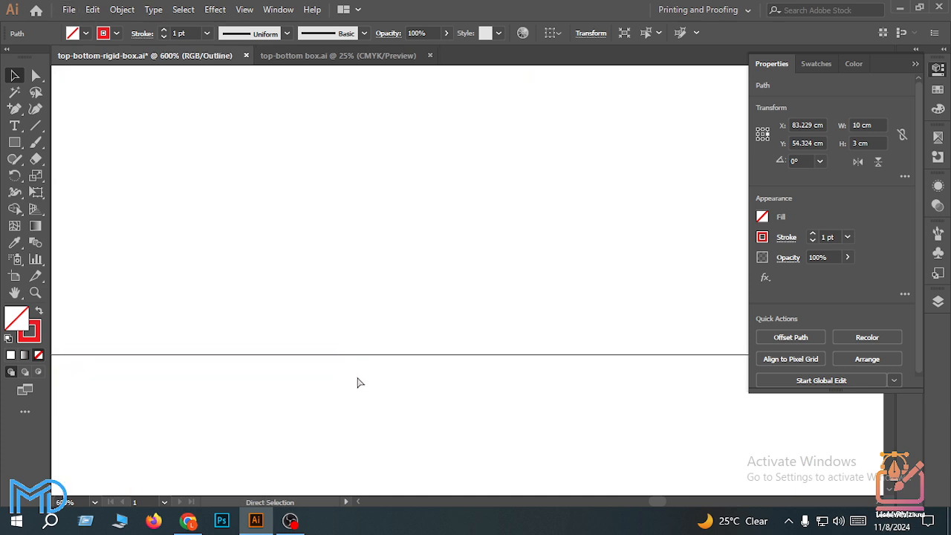
pyautogui.hotkey('ctrl', 'y')
pyautogui.scroll(-4, 314, 411)
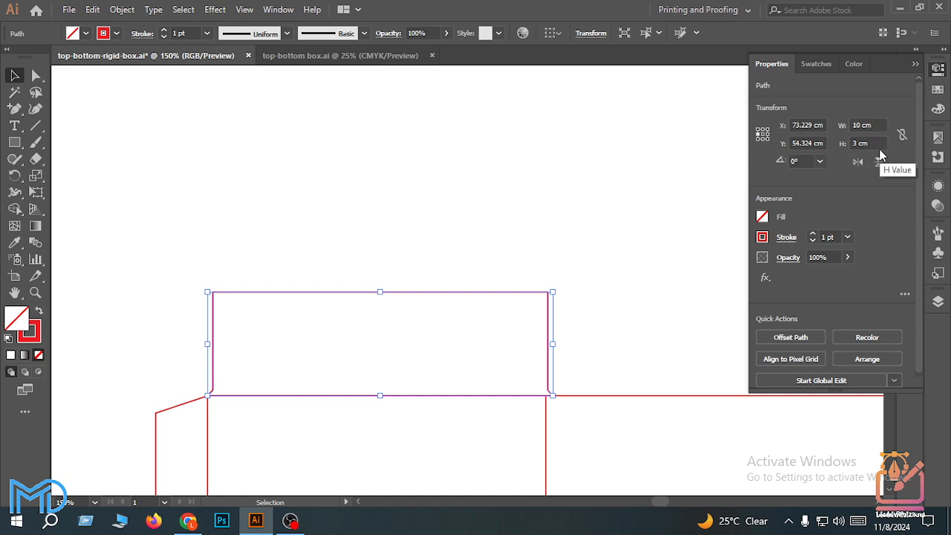
# - Reduce the copied flap's width by 0.2 cm to 9.8 cm, keeping its left-center reference point fixed
pyautogui.click(879, 123)
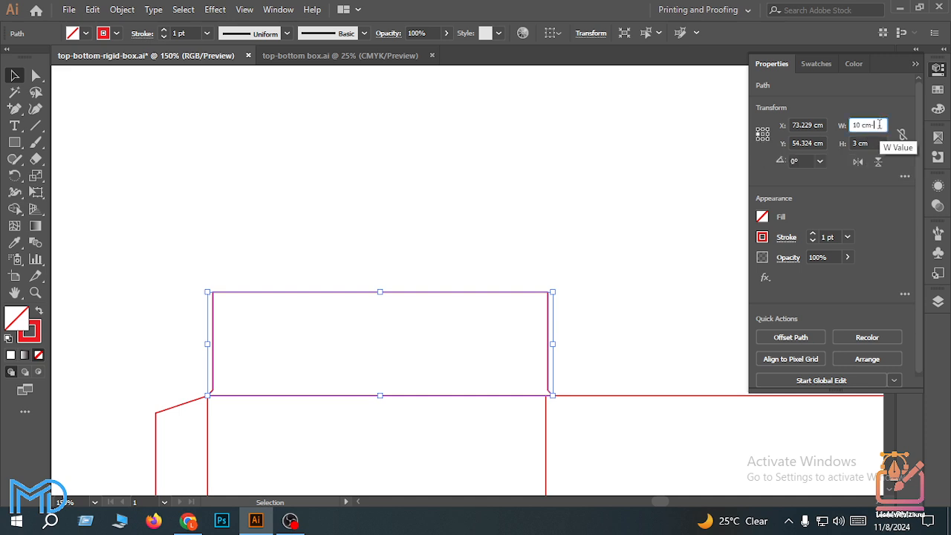
pyautogui.write('-0.2')
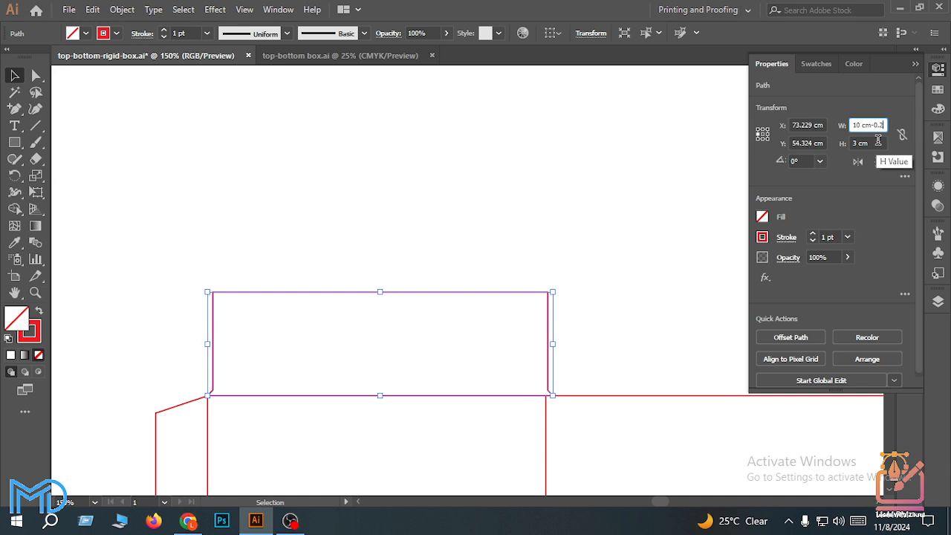
pyautogui.press('Return')
pyautogui.click(517, 350)
pyautogui.scroll(-1, 603, 340)
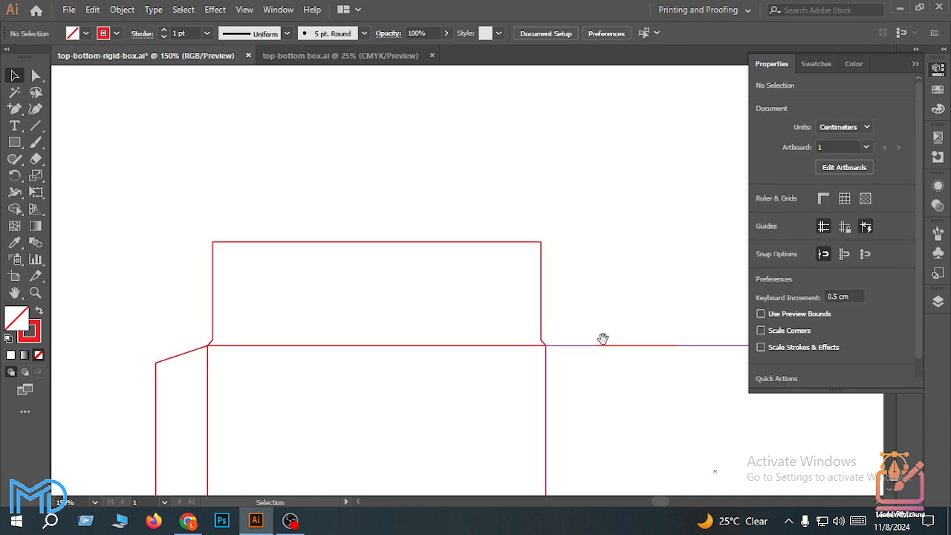
# - Duplicate the 9.8 cm-wide flap three times at panel-width spacing so each remaining side panel gets a top flap
pyautogui.moveTo(603, 339); pyautogui.dragTo(403, 362)
pyautogui.scroll(-2, 397, 327)
pyautogui.moveTo(228, 330); pyautogui.dragTo(376, 341)
pyautogui.hotkey('ctrl', 'd')
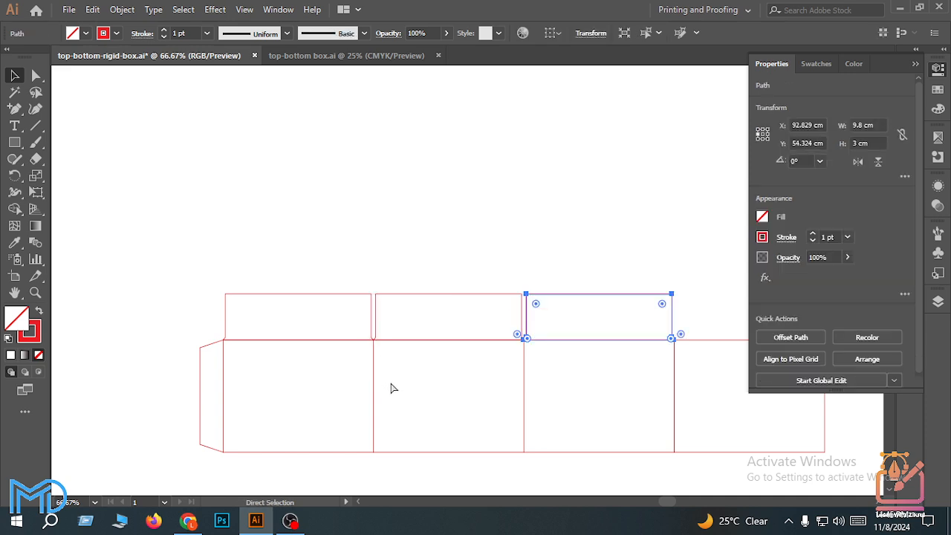
pyautogui.hotkey('ctrl', 'd')
pyautogui.hscroll(3, 564, 401)
pyautogui.scroll(-1, 565, 401)
pyautogui.scroll(3, 609, 359)
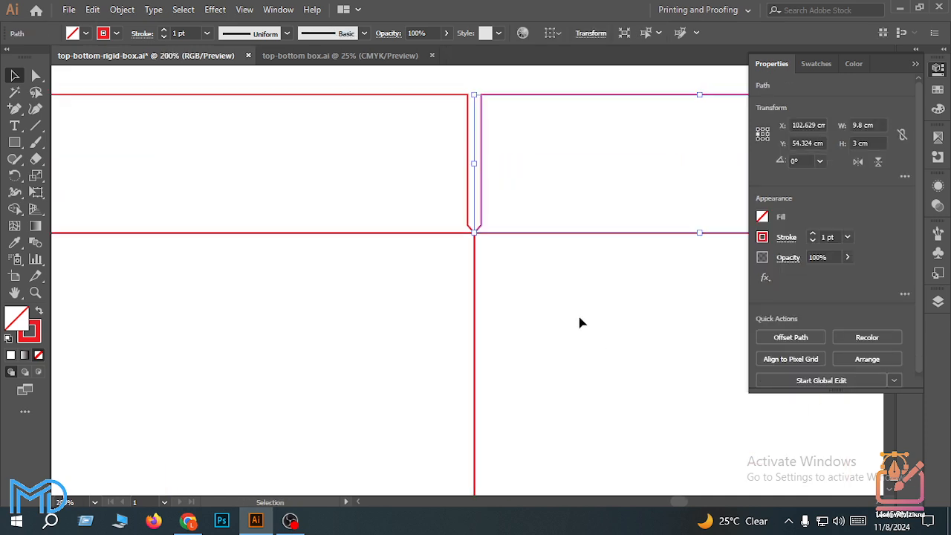
# - Reduce the width of the last side panel and its top flap by 0.1 cm by adjusting only their right-hand anchor points
pyautogui.scroll(1, 547, 283)
pyautogui.moveTo(599, 346); pyautogui.dragTo(332, 344)
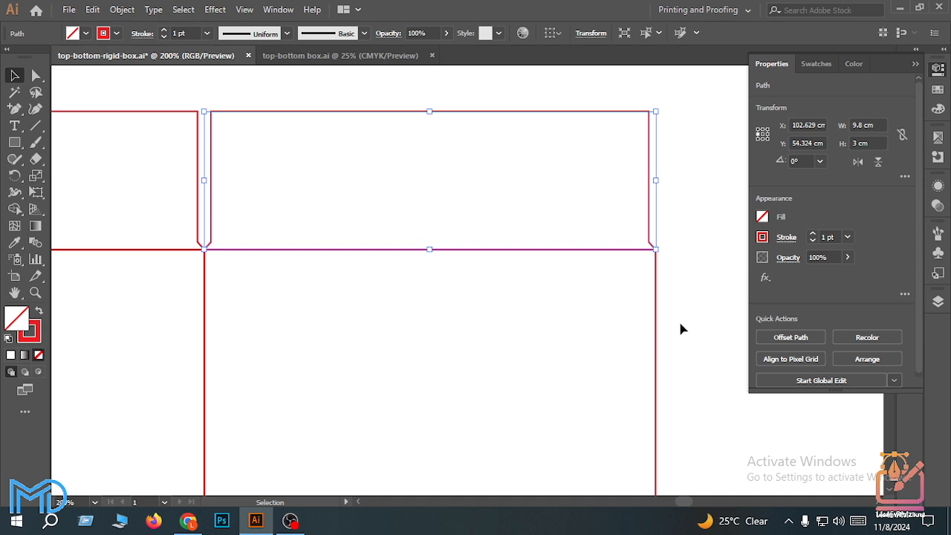
pyautogui.click(682, 329)
pyautogui.scroll(-1, 677, 321)
pyautogui.hscroll(2, 537, 315)
pyautogui.scroll(-3, 537, 315)
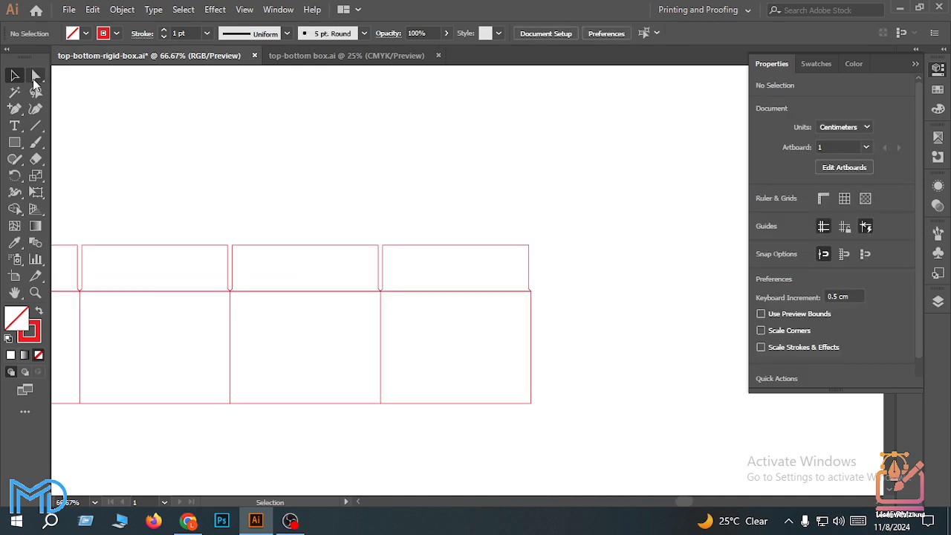
pyautogui.click(36, 78)
pyautogui.moveTo(554, 223); pyautogui.dragTo(510, 446)
pyautogui.scroll(1, 691, 272)
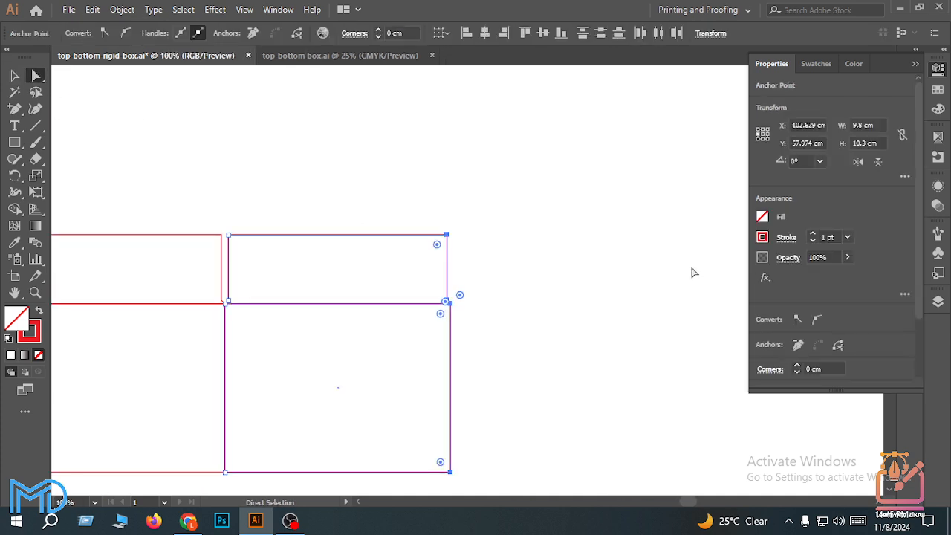
pyautogui.click(882, 125)
pyautogui.write('-0.')
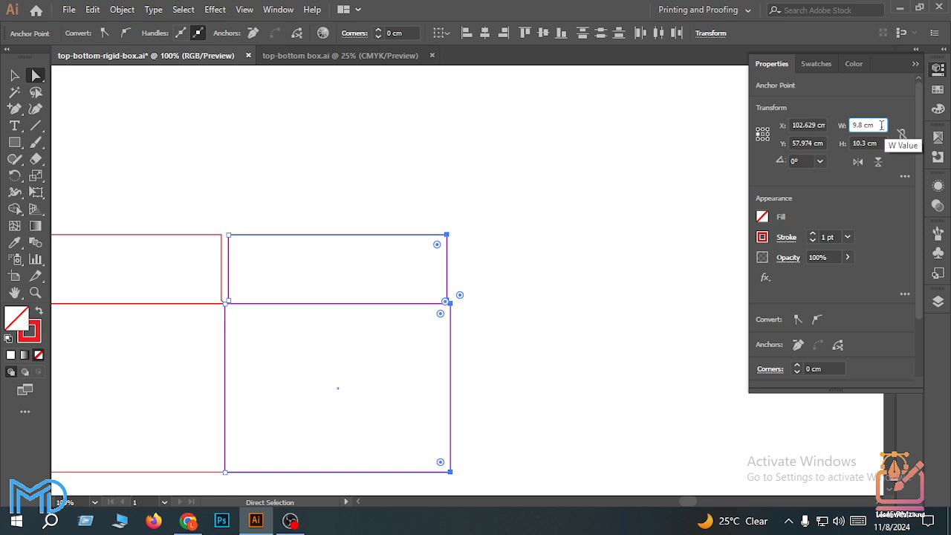
pyautogui.write('1')
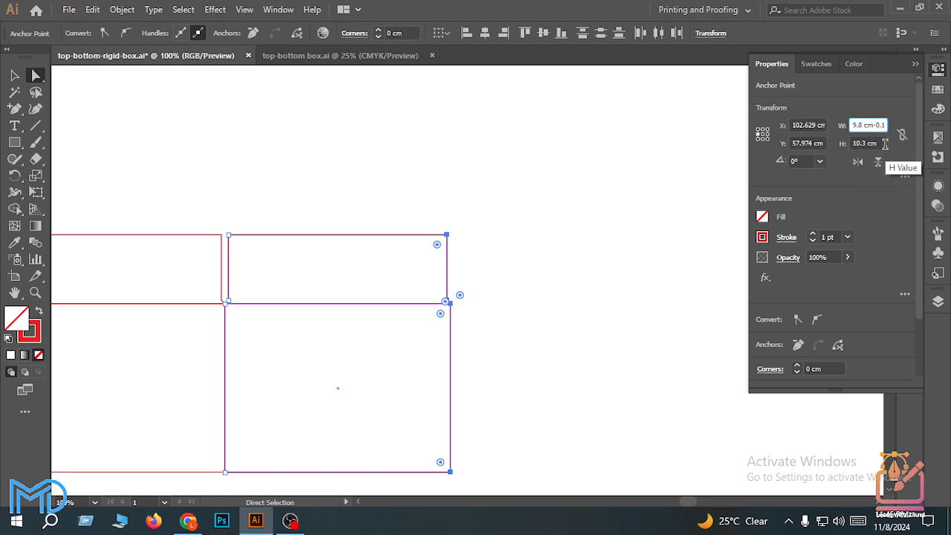
pyautogui.press('Tab')
pyautogui.click(579, 327)
# - Review the flapped inner-frame dieline alongside the other dielines and check the first side panel's dimensions
pyautogui.scroll(-4, 573, 349)
pyautogui.scroll(-1, 421, 380)
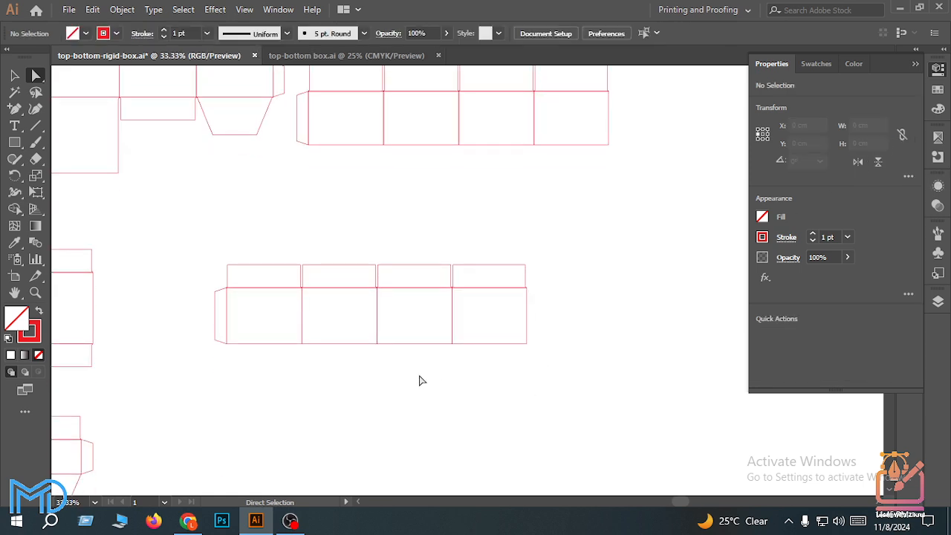
pyautogui.scroll(2, 418, 339)
pyautogui.scroll(-1, 417, 327)
pyautogui.scroll(2, 393, 359)
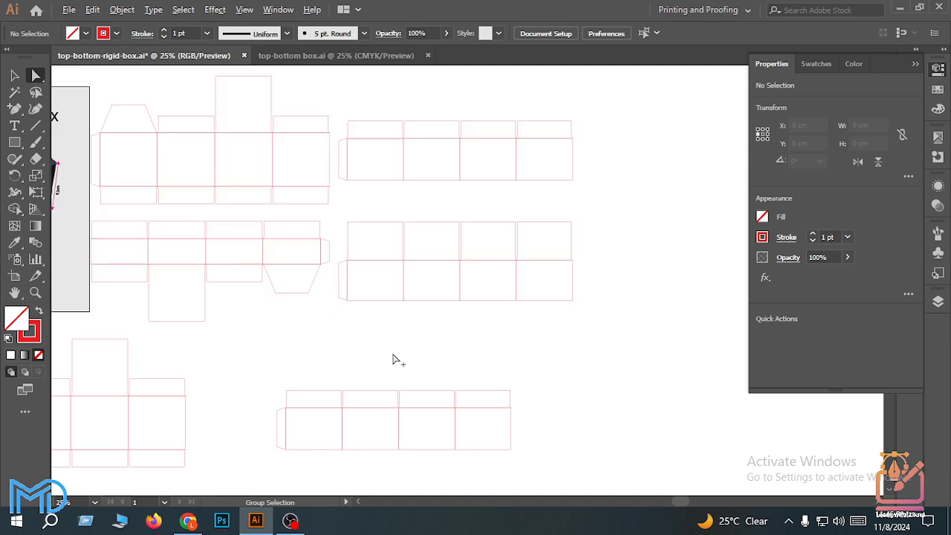
pyautogui.scroll(-2, 387, 358)
pyautogui.scroll(1, 386, 362)
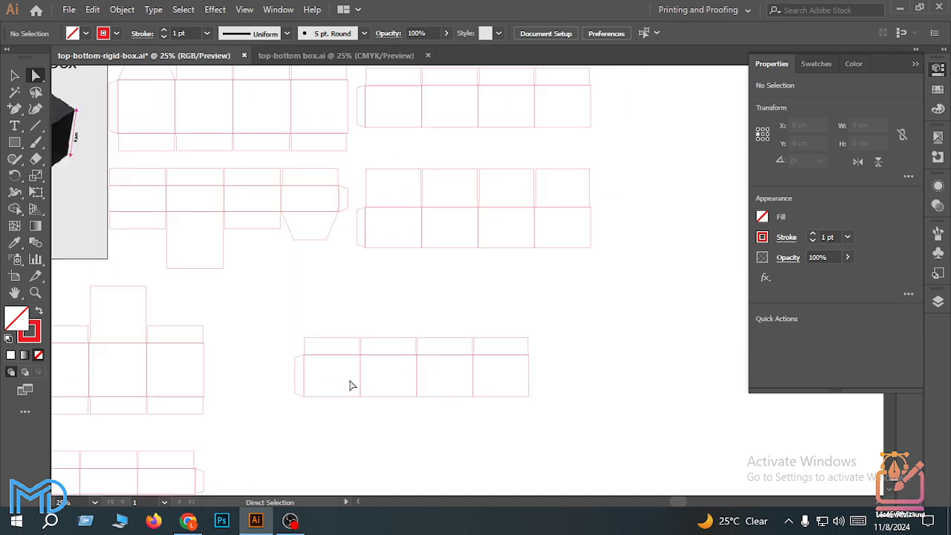
pyautogui.click(16, 75)
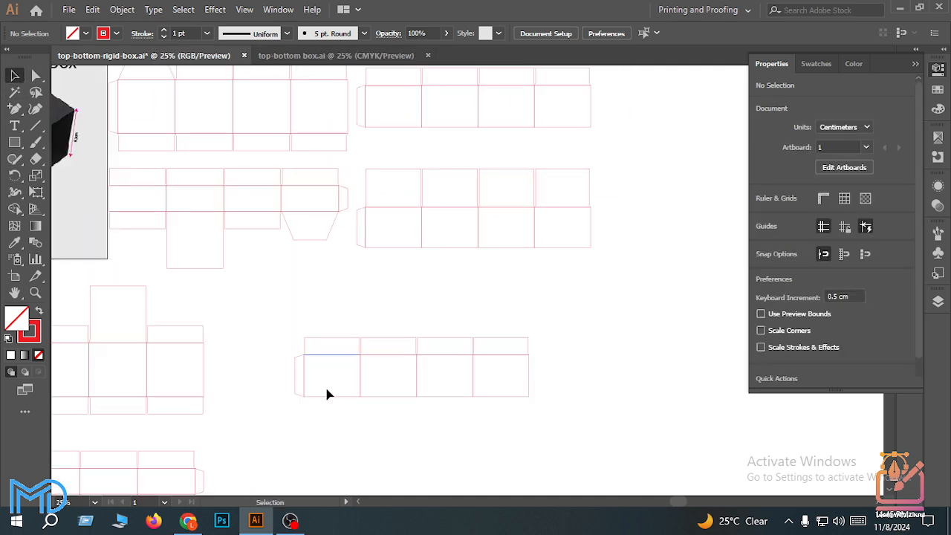
pyautogui.click(344, 400)
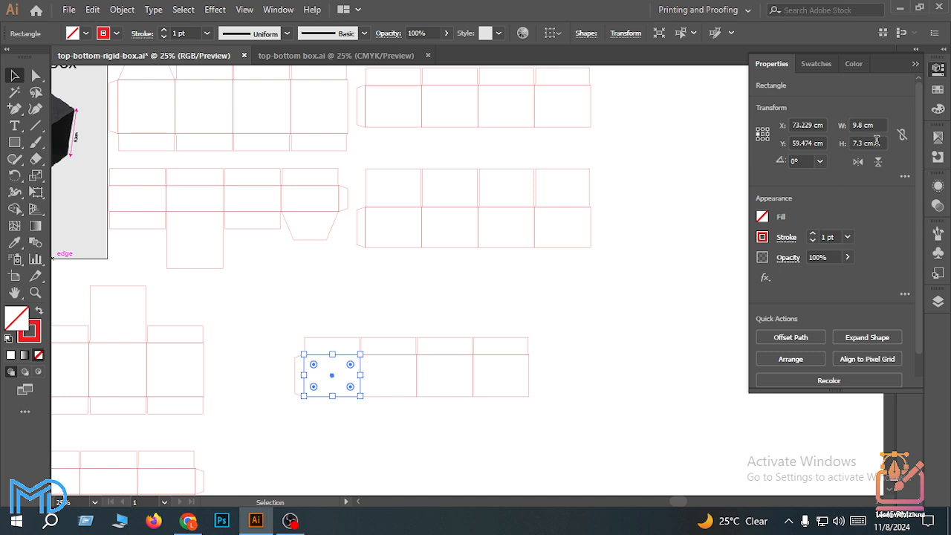
# - Copy a 10 × 4.5 cm side panel from the shorter outer dieline into the empty space below the inner-frame dieline
pyautogui.scroll(-5, 488, 350)
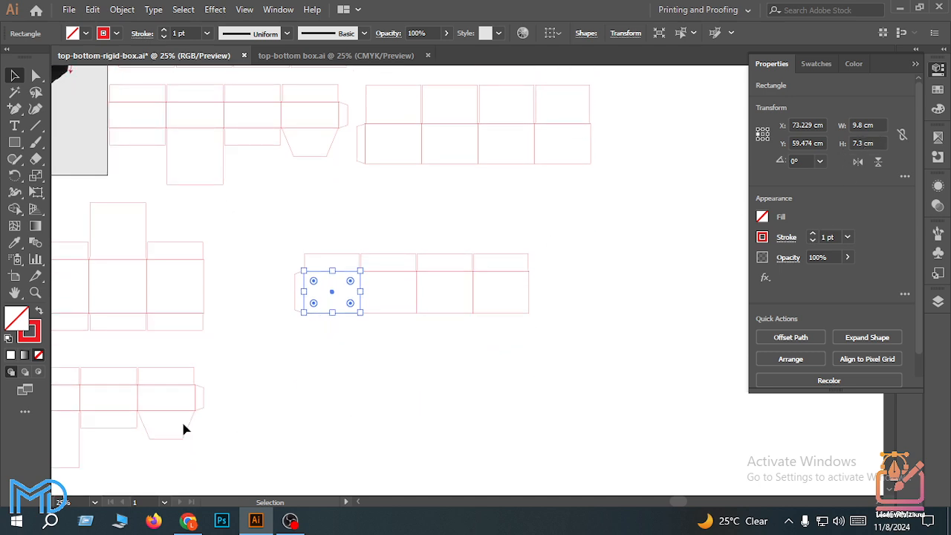
pyautogui.scroll(1, 126, 397)
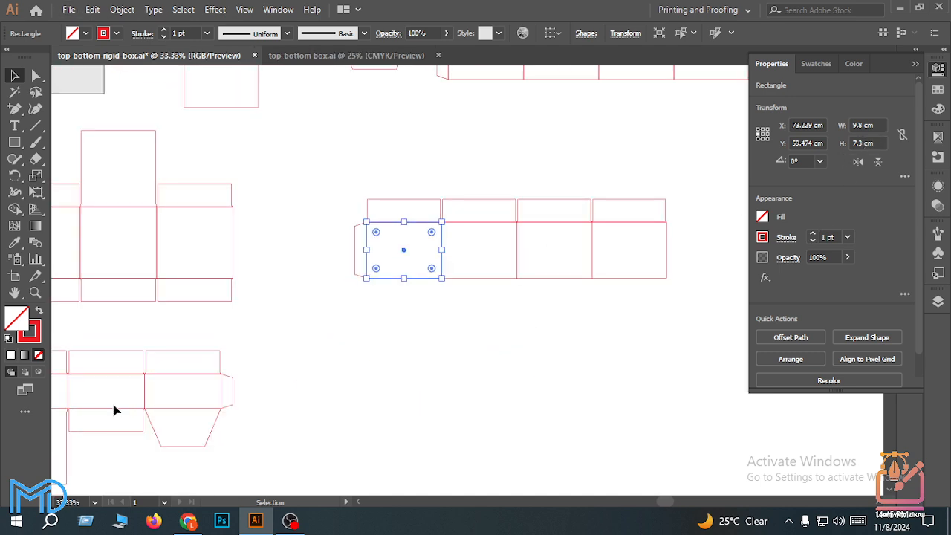
pyautogui.click(67, 402)
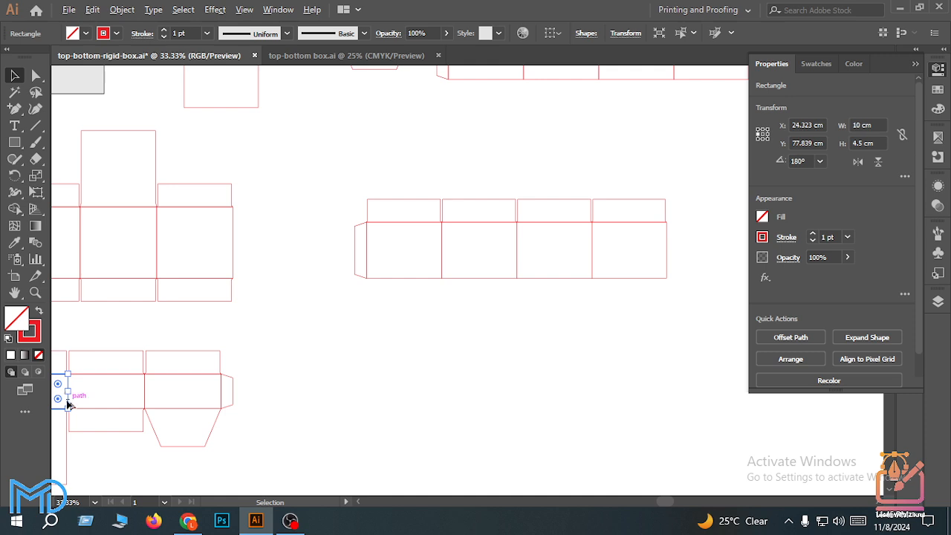
pyautogui.moveTo(69, 406); pyautogui.dragTo(443, 386)
pyautogui.scroll(2, 443, 386)
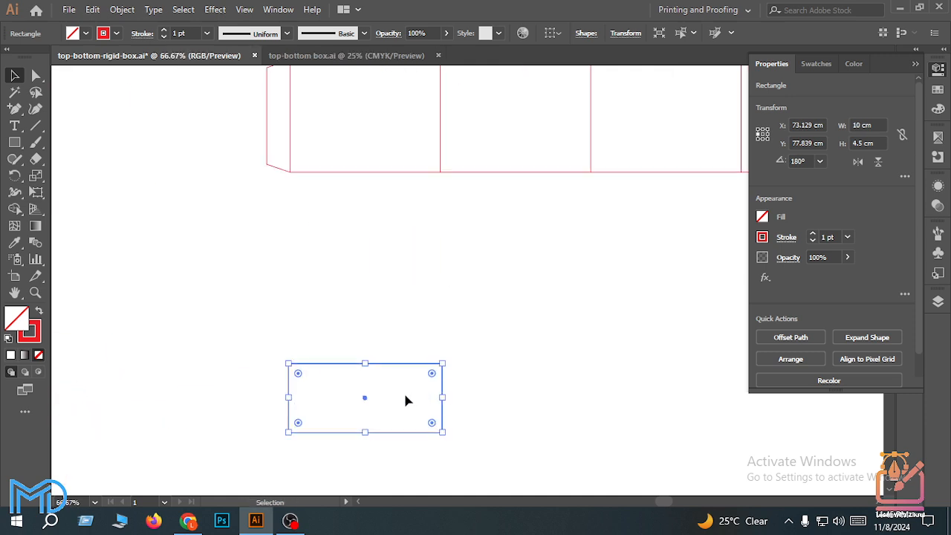
pyautogui.scroll(2, 403, 394)
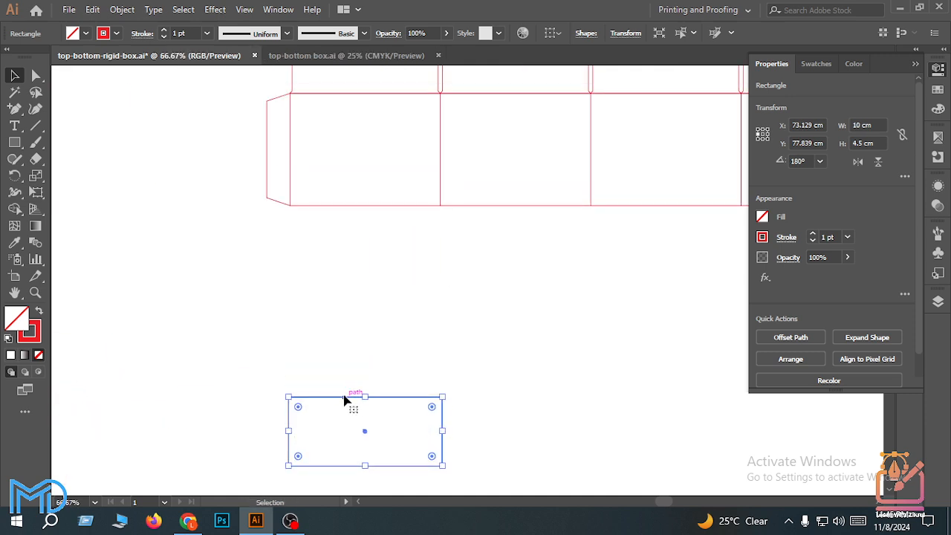
# - Reduce the copied panel's width by 0.2 cm to 9.8 cm, keeping its bottom-center reference point fixed
pyautogui.click(767, 139)
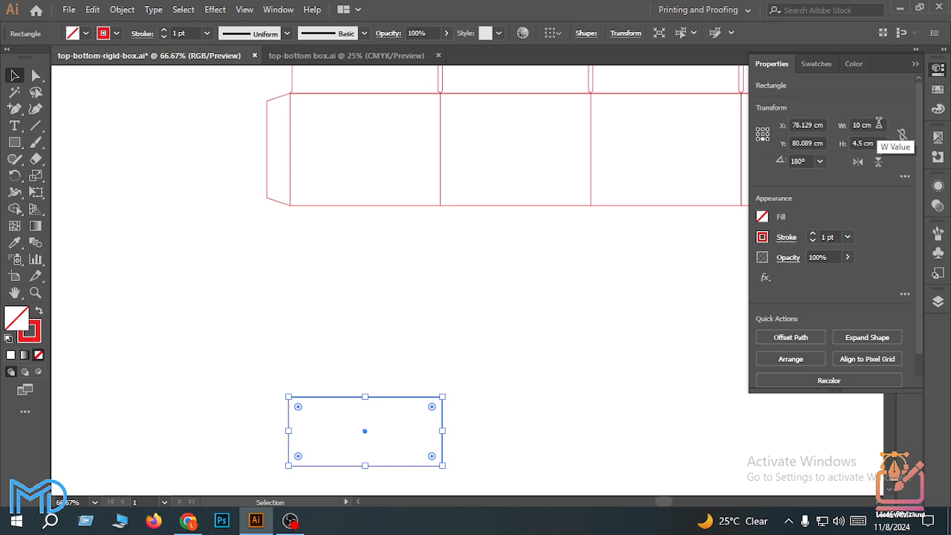
pyautogui.click(880, 124)
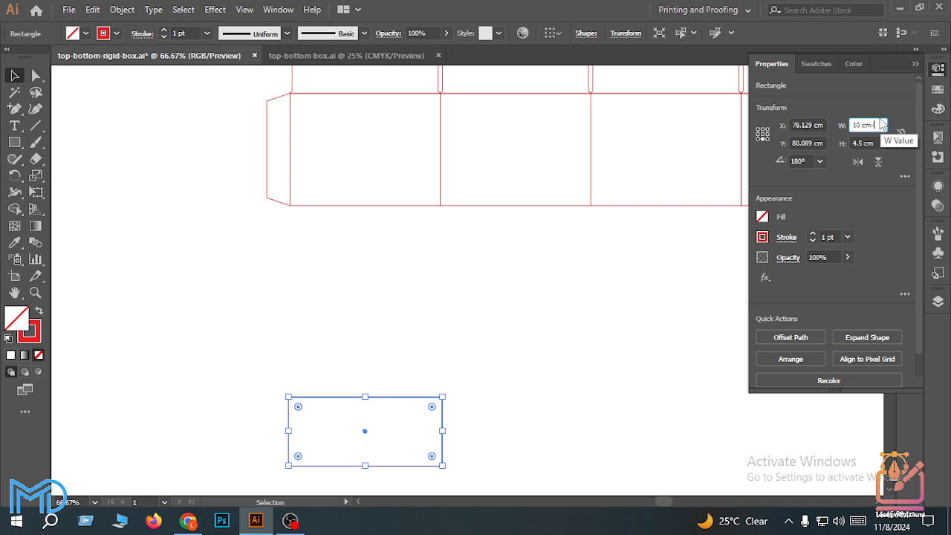
pyautogui.write('-0.2')
pyautogui.press('Tab')
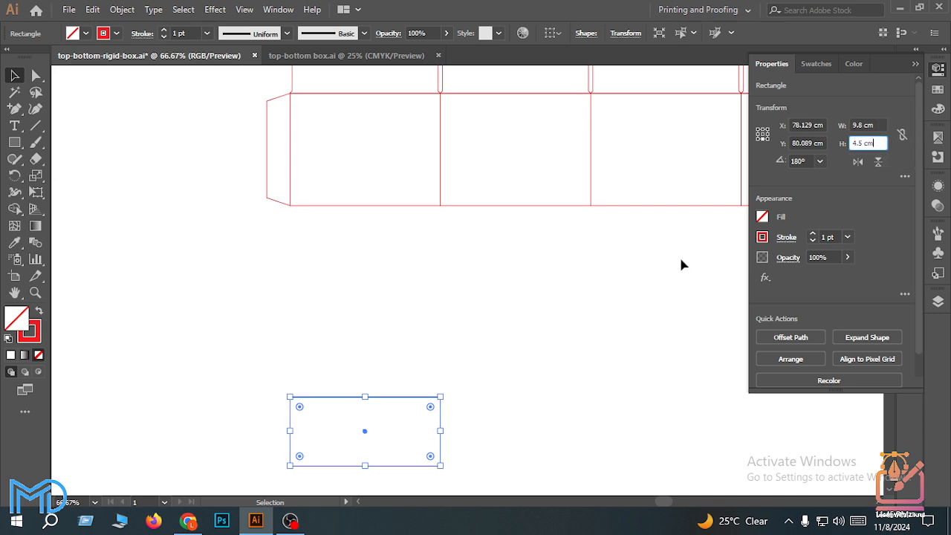
pyautogui.scroll(-1, 455, 423)
pyautogui.keyDown('alt'); pyautogui.scroll(-3, 455, 422); pyautogui.keyUp('alt')
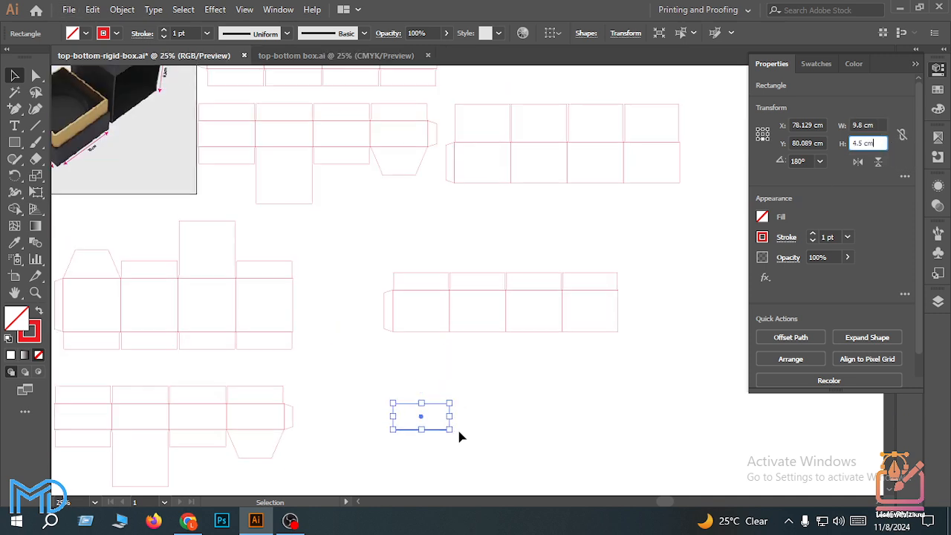
pyautogui.scroll(-2, 460, 434)
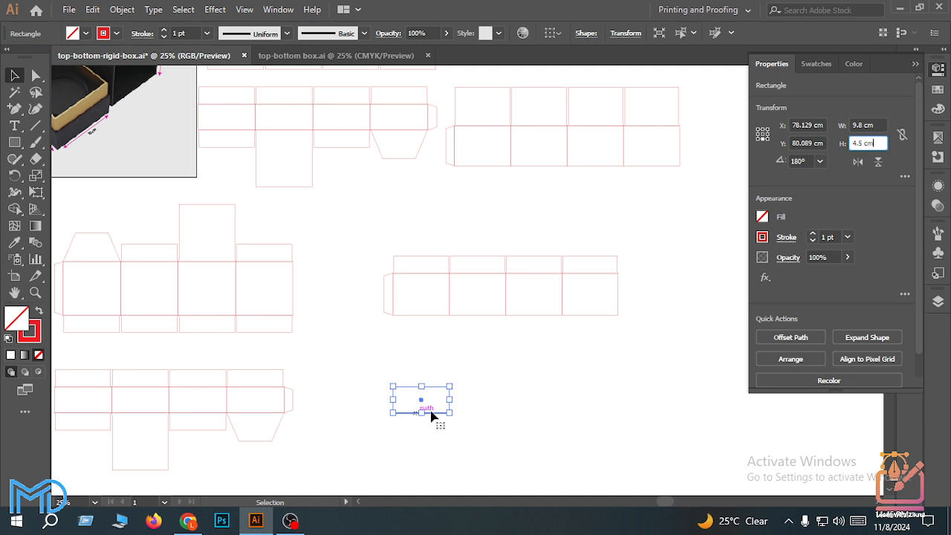
pyautogui.click(473, 425)
# - Duplicate the 9.8 × 4.5 cm panel directly to its right so the two panels share an edge
pyautogui.scroll(1, 435, 418)
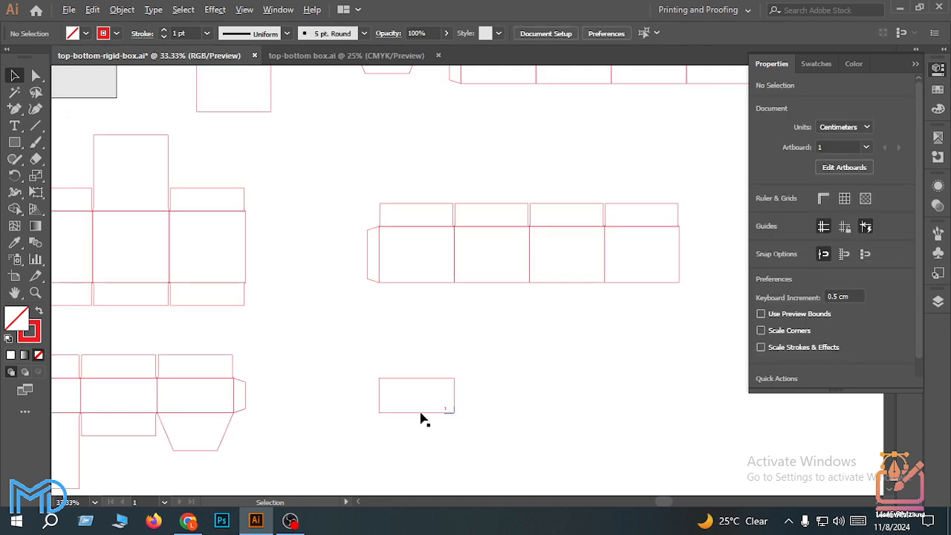
pyautogui.moveTo(429, 410); pyautogui.dragTo(458, 414)
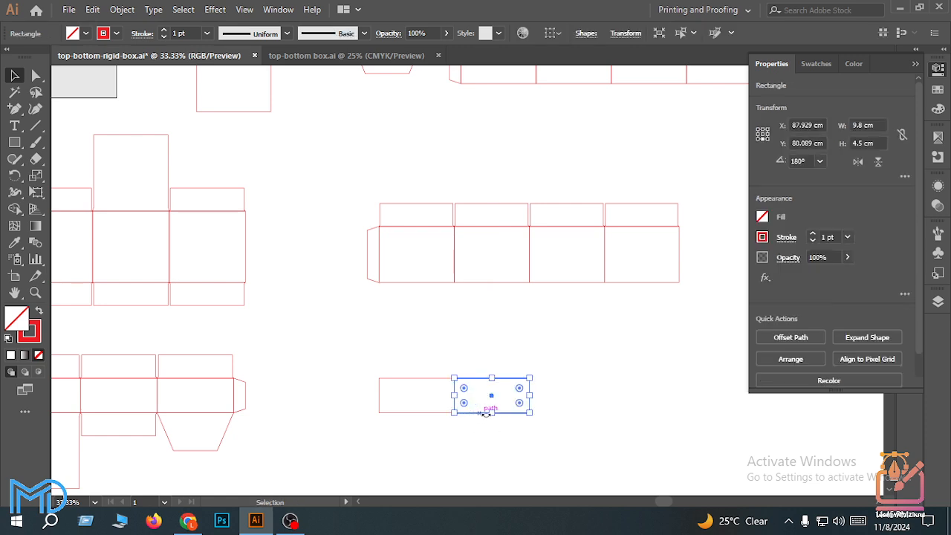
pyautogui.scroll(2, 490, 412)
pyautogui.scroll(1, 461, 428)
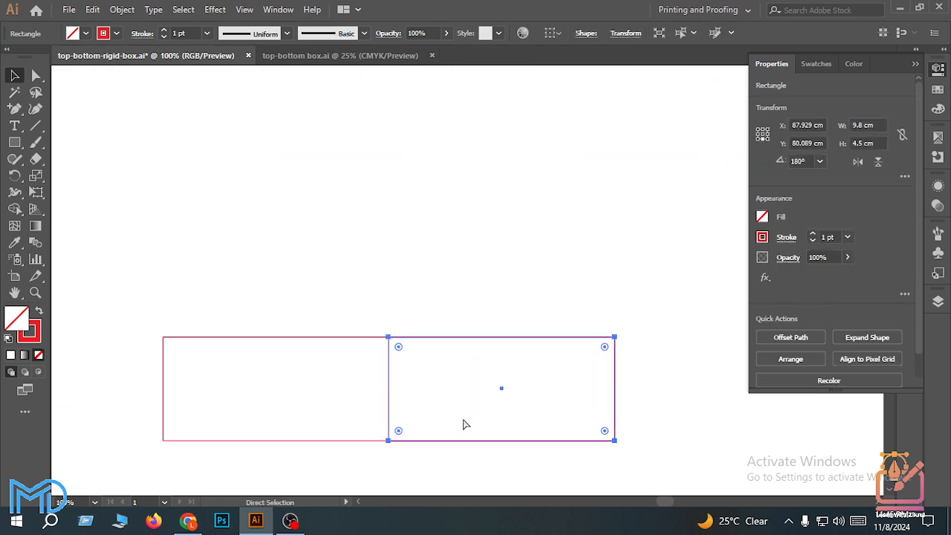
# - Inspect the alignment of the two panels' shared edge in Outline view and return to Preview
pyautogui.hotkey('ctrl', 'y')
pyautogui.scroll(7, 403, 377)
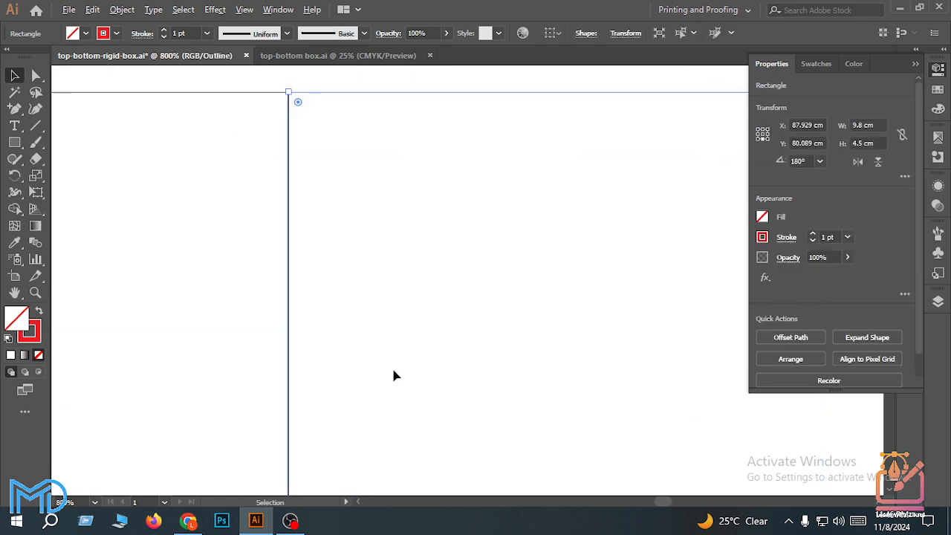
pyautogui.scroll(5, 275, 362)
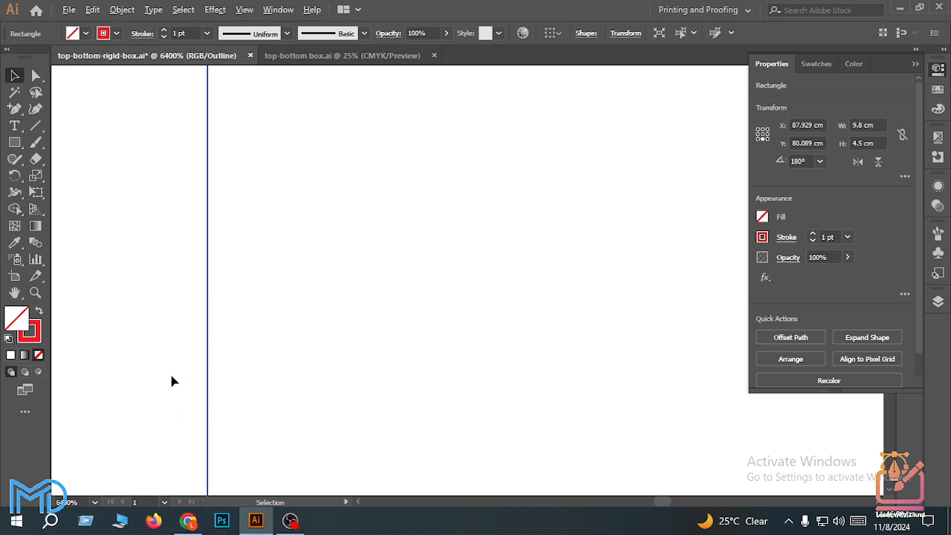
pyautogui.scroll(2, 173, 382)
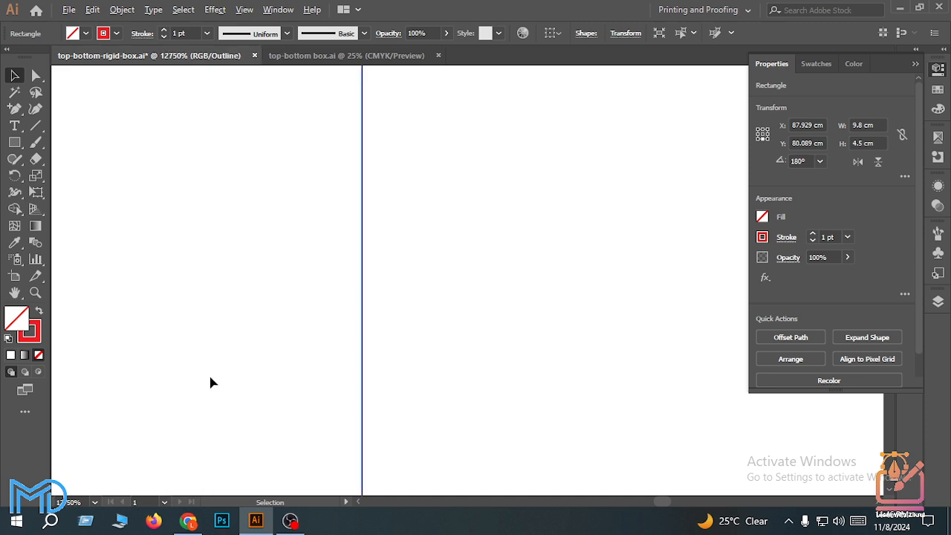
pyautogui.click(372, 376)
pyautogui.scroll(-6, 369, 408)
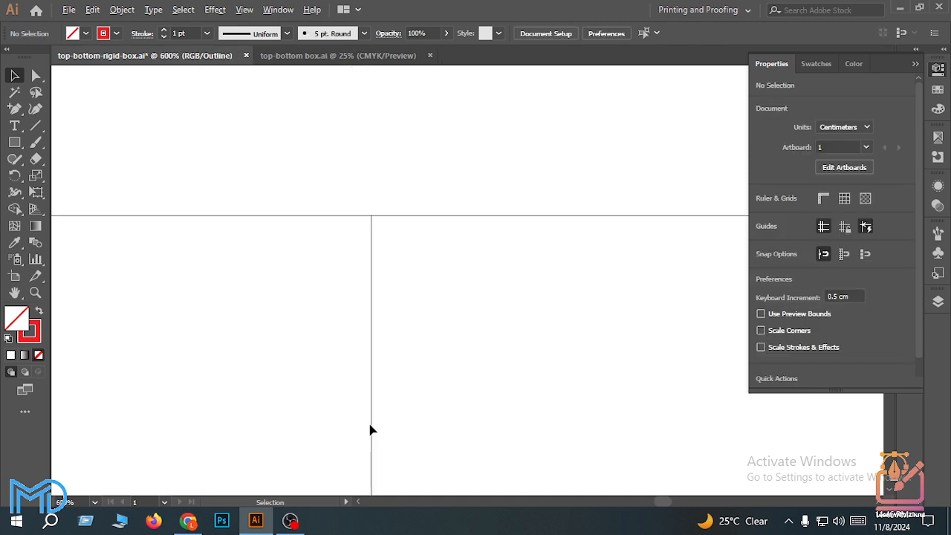
pyautogui.scroll(-3, 372, 430)
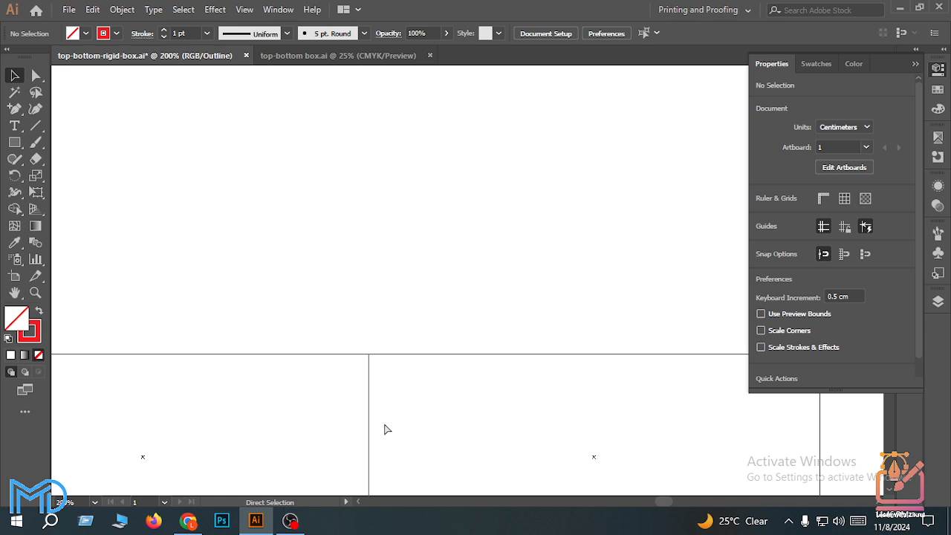
pyautogui.hotkey('ctrl', 'y')
# - Repeat the panel duplication three more times to make a row of five adjoining 9.8 × 4.5 cm panels
pyautogui.scroll(-3, 383, 420)
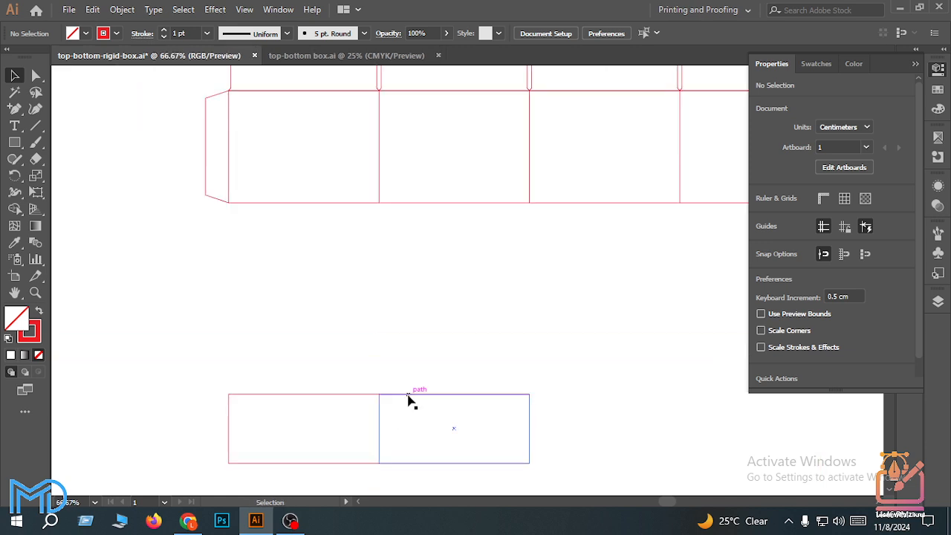
pyautogui.click(408, 397)
pyautogui.hotkey('ctrl', 'd')
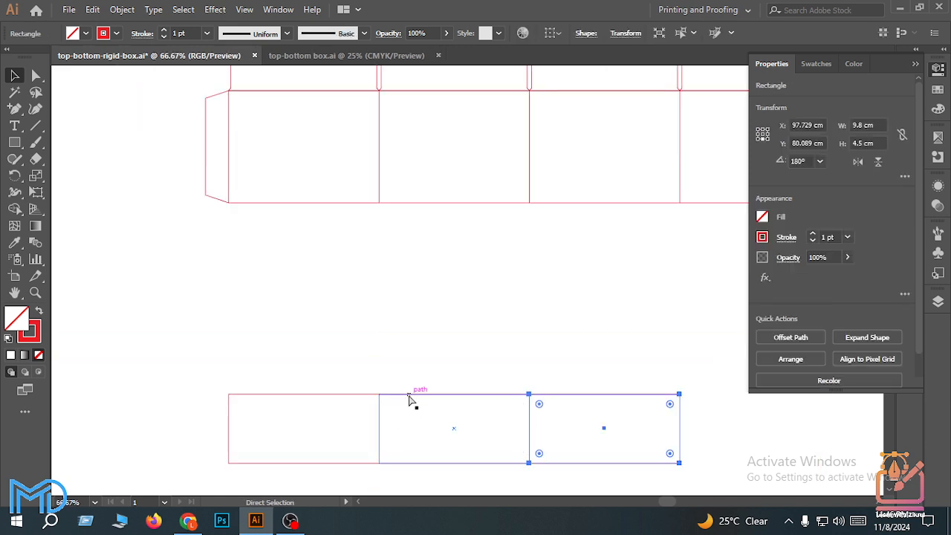
pyautogui.hotkey('ctrl', 'd')
pyautogui.hotkey('ctrl', 'd')
pyautogui.scroll(-2, 414, 399)
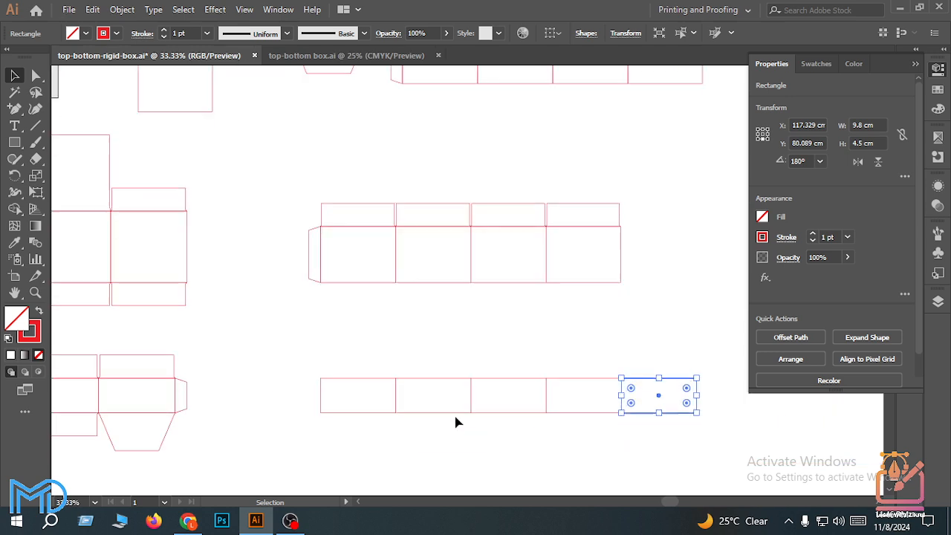
# - Set the leftmost panel's width to 1.5 cm as the glue flap, keeping its right-center reference point fixed
pyautogui.click(316, 414)
pyautogui.moveTo(274, 365); pyautogui.dragTo(359, 437)
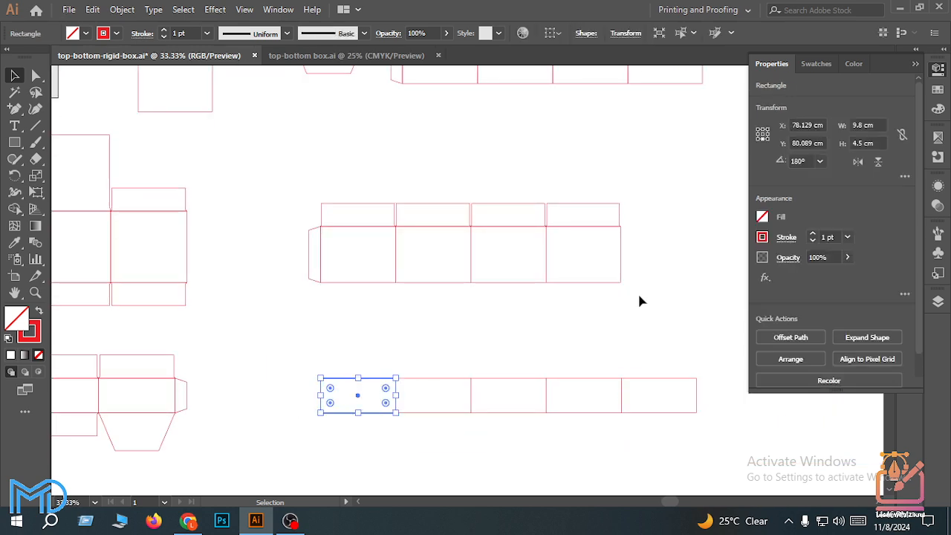
pyautogui.click(766, 135)
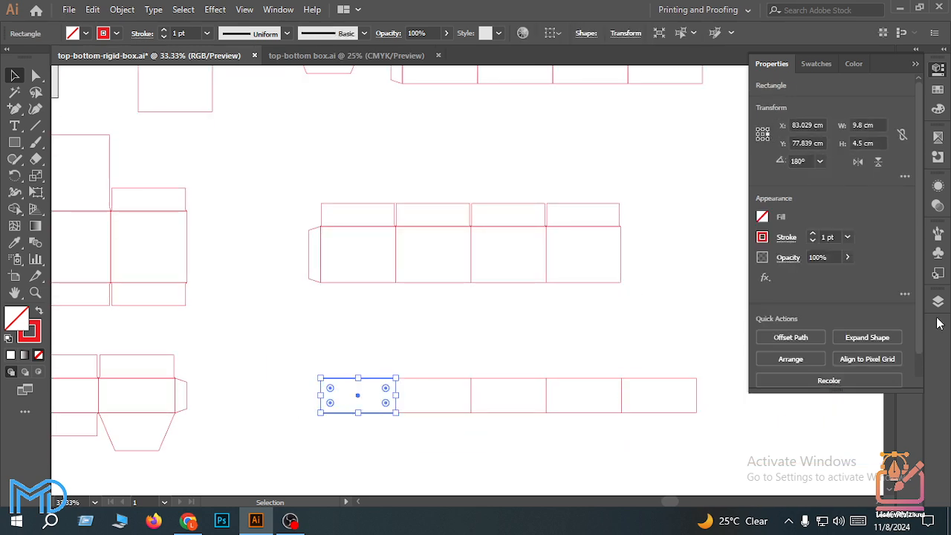
pyautogui.click(880, 126)
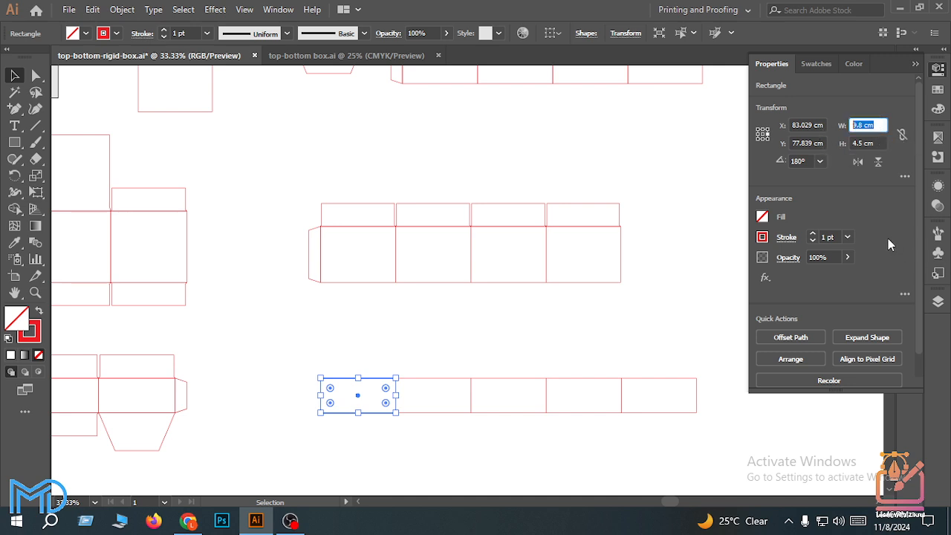
pyautogui.write('1.5')
pyautogui.press('Return')
pyautogui.click(596, 294)
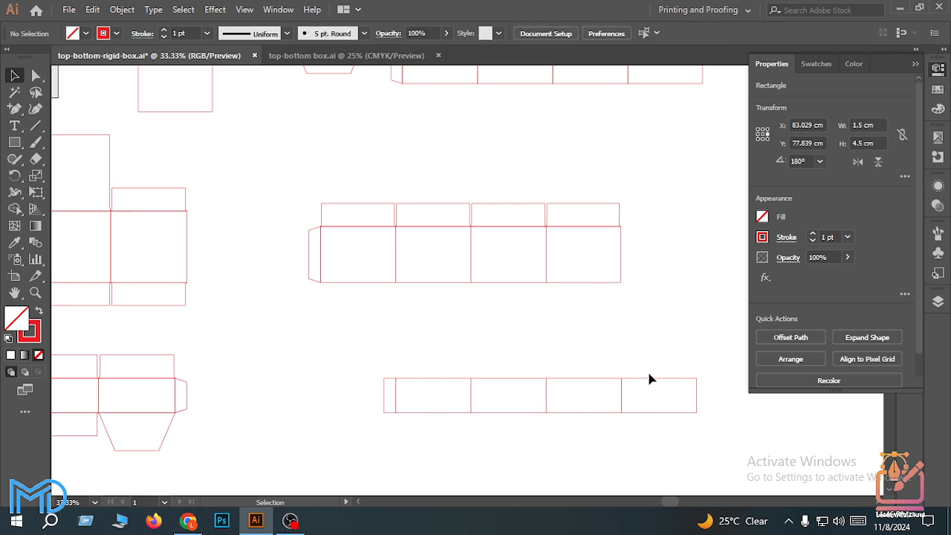
# - Taper the second inner dieline's glue flap by moving its two outer corners about 0.5 cm inward vertically
pyautogui.scroll(-1, 647, 373)
pyautogui.moveTo(512, 303); pyautogui.dragTo(392, 299)
pyautogui.scroll(2, 391, 302)
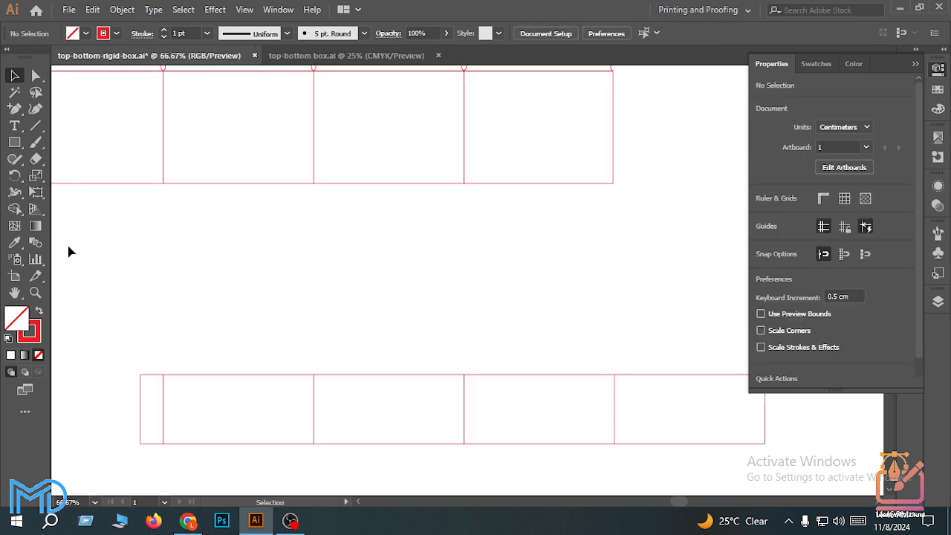
pyautogui.click(35, 75)
pyautogui.click(141, 375)
pyautogui.moveTo(146, 374); pyautogui.dragTo(147, 381)
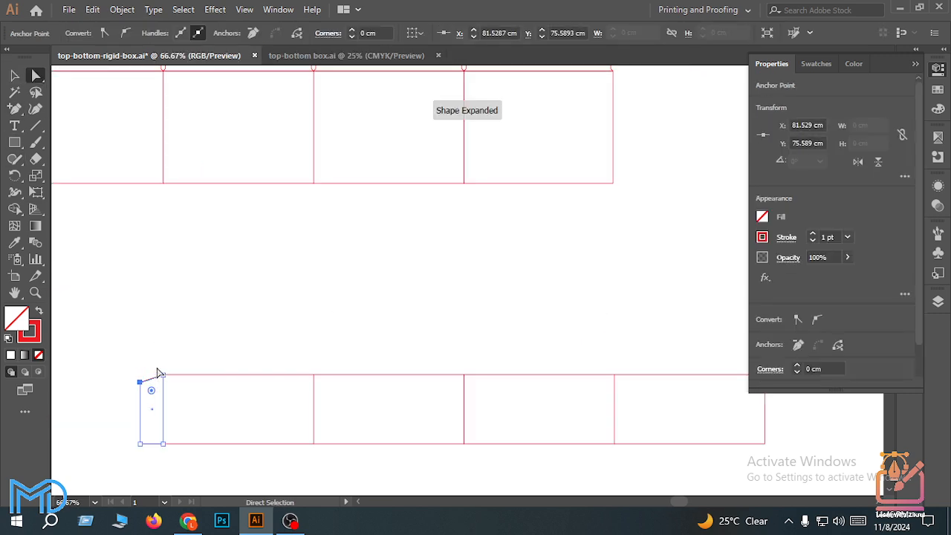
pyautogui.moveTo(140, 443); pyautogui.dragTo(140, 437)
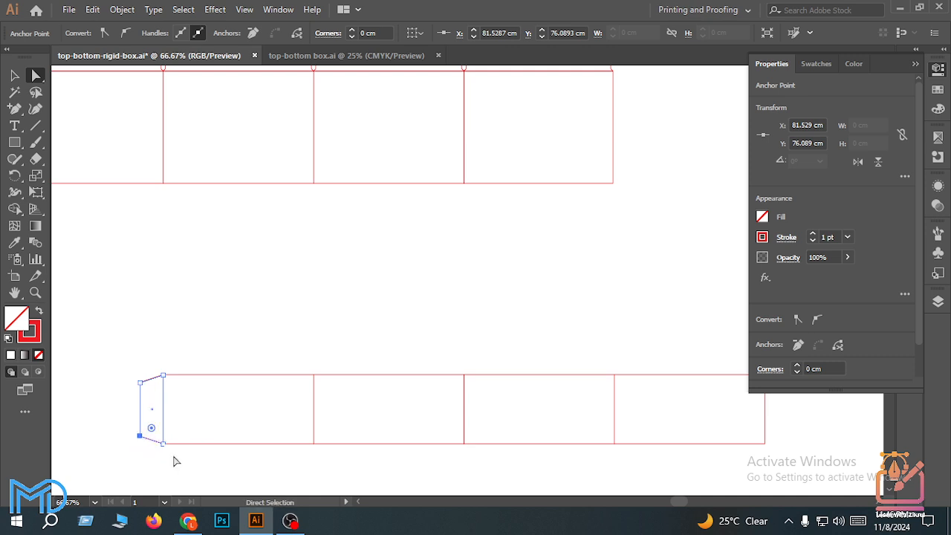
pyautogui.click(186, 459)
# - Reduce the last 4.5 cm-high panel's width by 0.1 cm to 9.7 cm, keeping its left edge fixed
pyautogui.scroll(-2, 687, 471)
pyautogui.moveTo(763, 468); pyautogui.dragTo(586, 482)
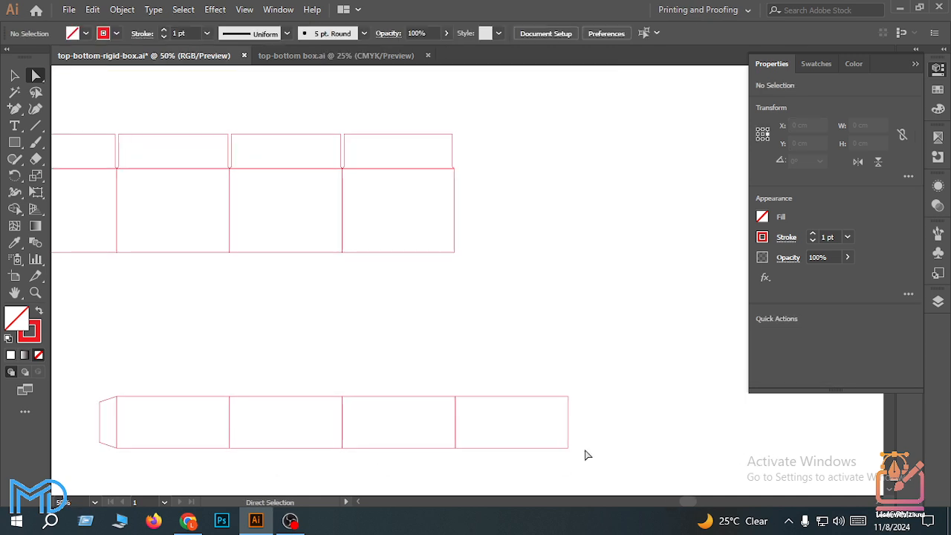
pyautogui.moveTo(552, 375); pyautogui.dragTo(587, 464)
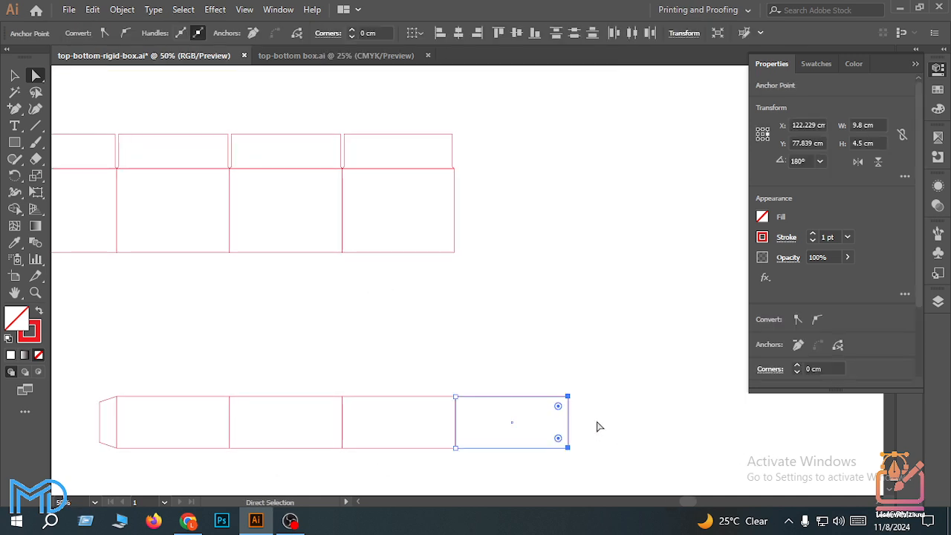
pyautogui.click(759, 135)
pyautogui.click(877, 125)
pyautogui.write('-')
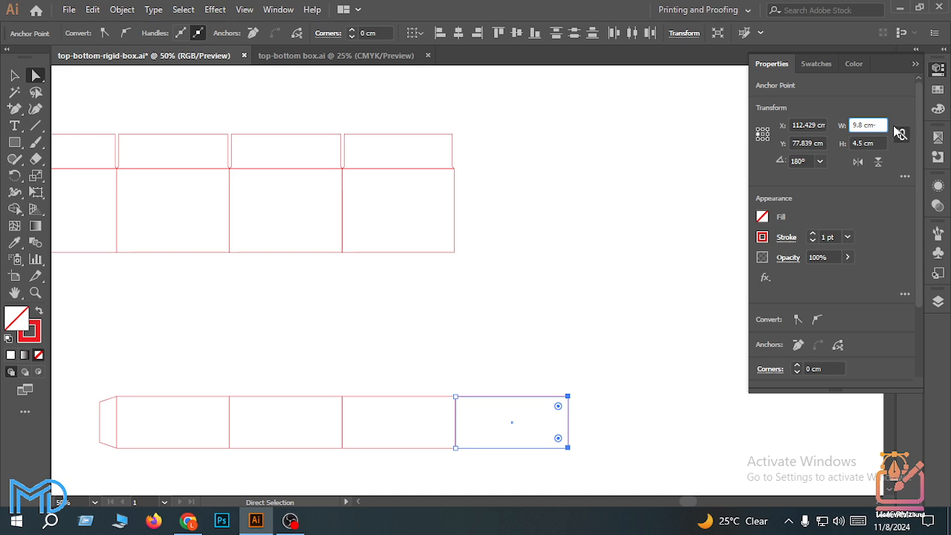
pyautogui.write('0.1')
pyautogui.click(879, 143)
pyautogui.click(650, 362)
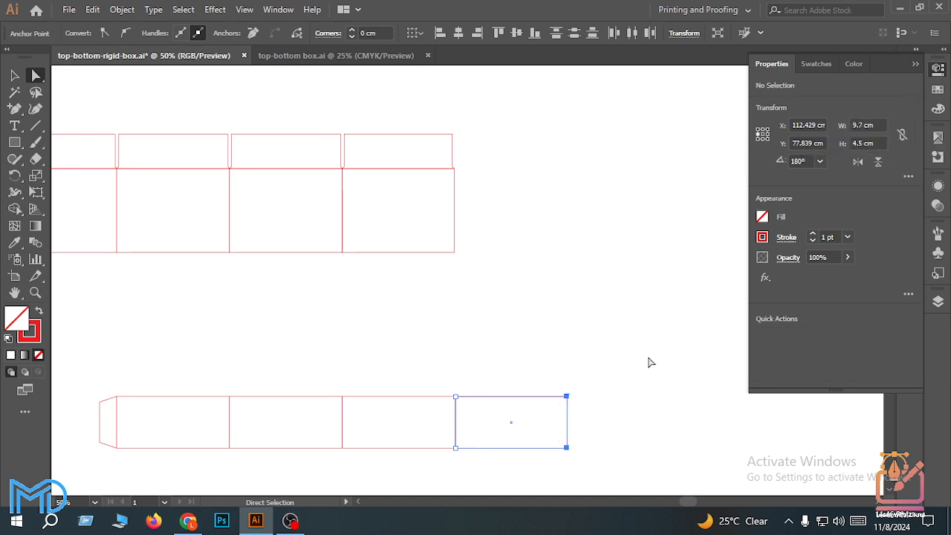
# - Duplicate the first inner dieline's row of four 3 cm flaps onto the top edge of the 4.5 cm panels, aligned to the first panel's corner
pyautogui.scroll(-1, 649, 363)
pyautogui.scroll(1, 389, 344)
pyautogui.scroll(-1, 379, 335)
pyautogui.scroll(1, 292, 221)
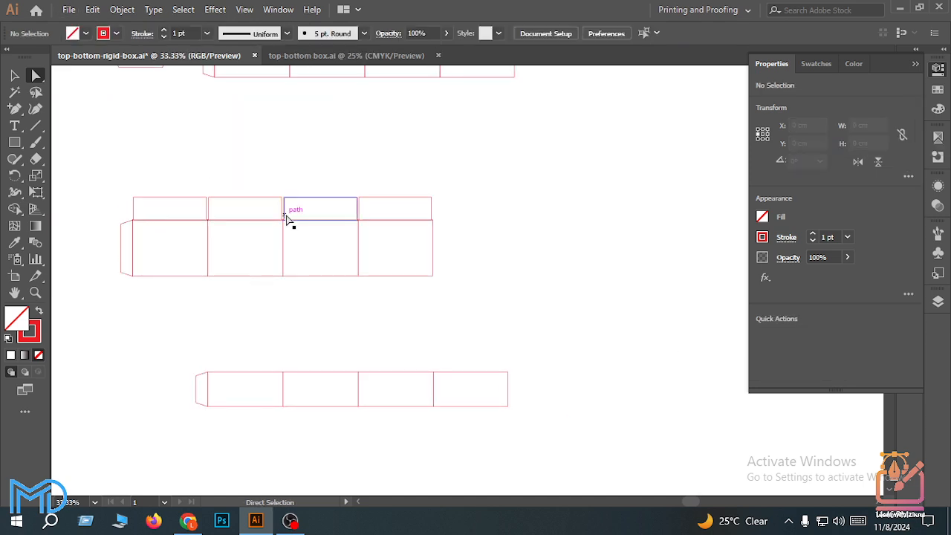
pyautogui.click(14, 75)
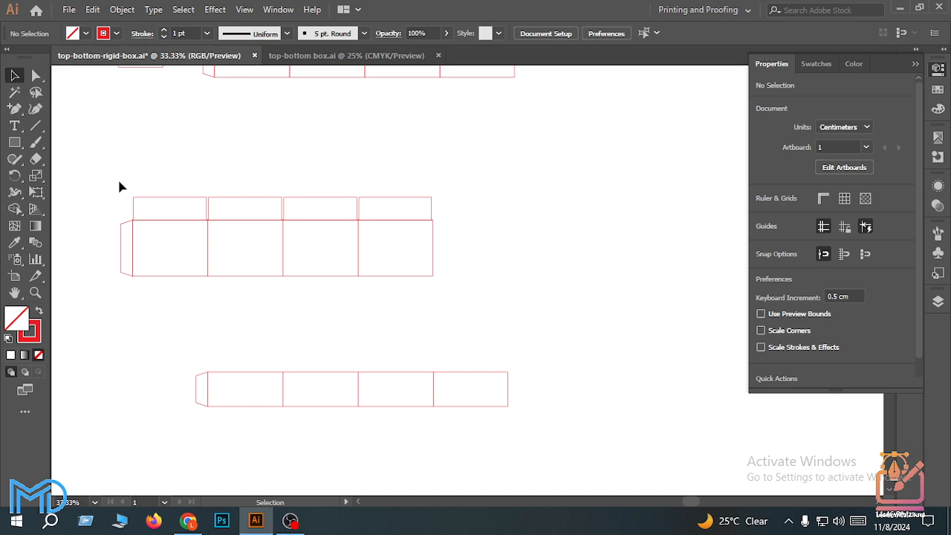
pyautogui.moveTo(119, 181); pyautogui.dragTo(437, 214)
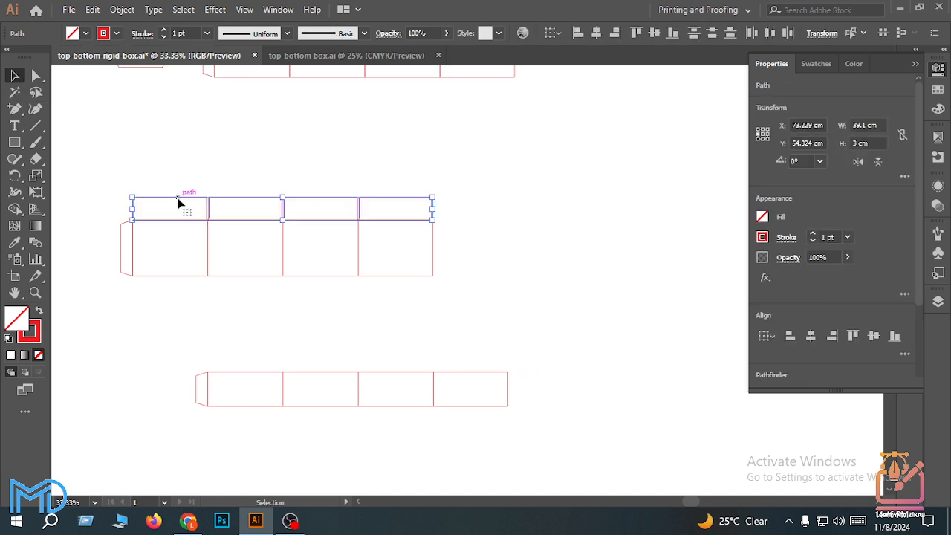
pyautogui.moveTo(182, 201); pyautogui.dragTo(256, 353)
pyautogui.scroll(8, 208, 346)
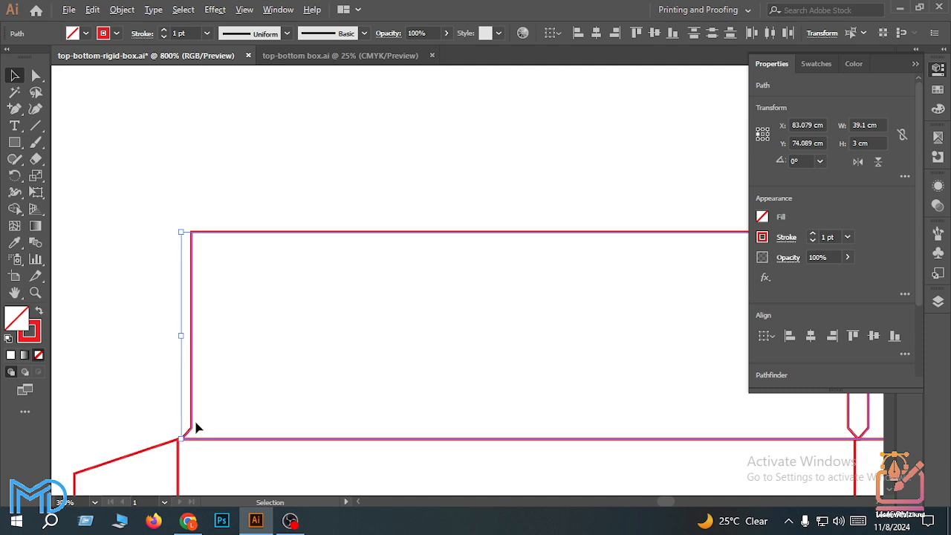
pyautogui.scroll(3, 196, 427)
pyautogui.moveTo(188, 427); pyautogui.dragTo(176, 429)
pyautogui.scroll(2, 229, 453)
pyautogui.scroll(-3, 214, 472)
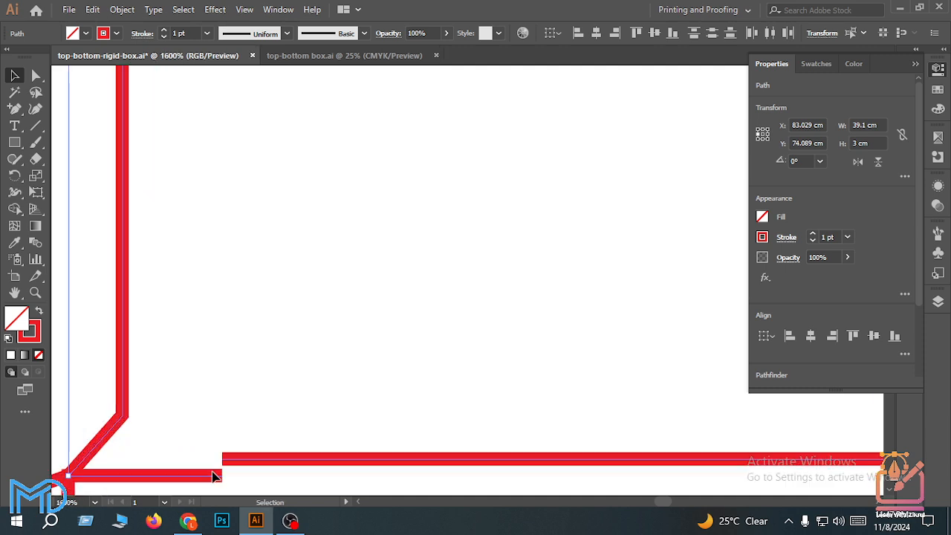
pyautogui.scroll(1, 241, 430)
# - Inspect in Outline view how the copied flap row meets the panel corner, return to Preview and deselect the flaps
pyautogui.press('a')
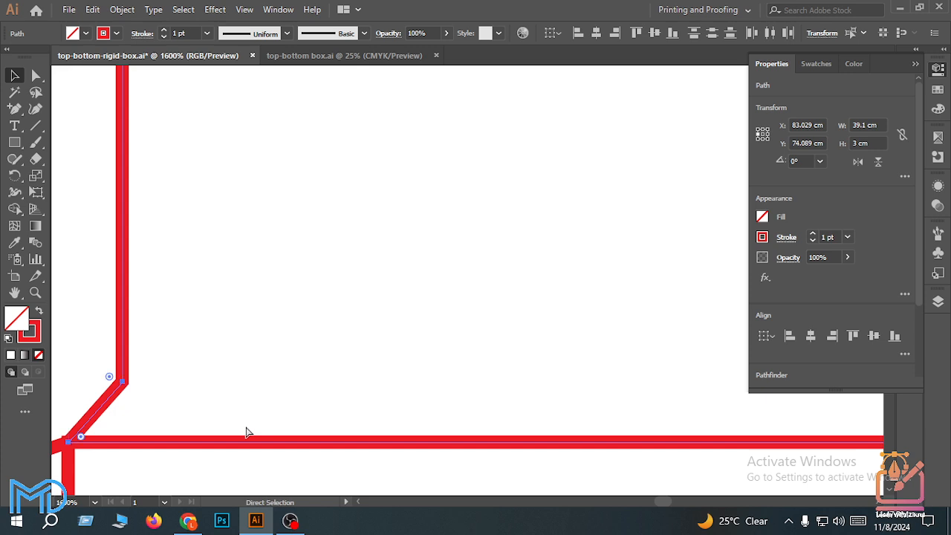
pyautogui.hotkey('ctrl', 'y')
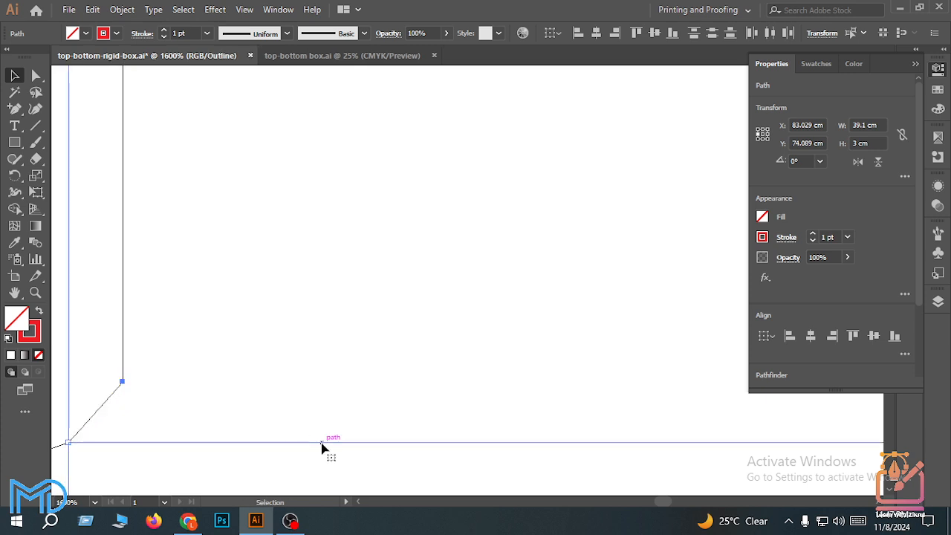
pyautogui.scroll(-2, 325, 449)
pyautogui.hotkey('ctrl', 'y')
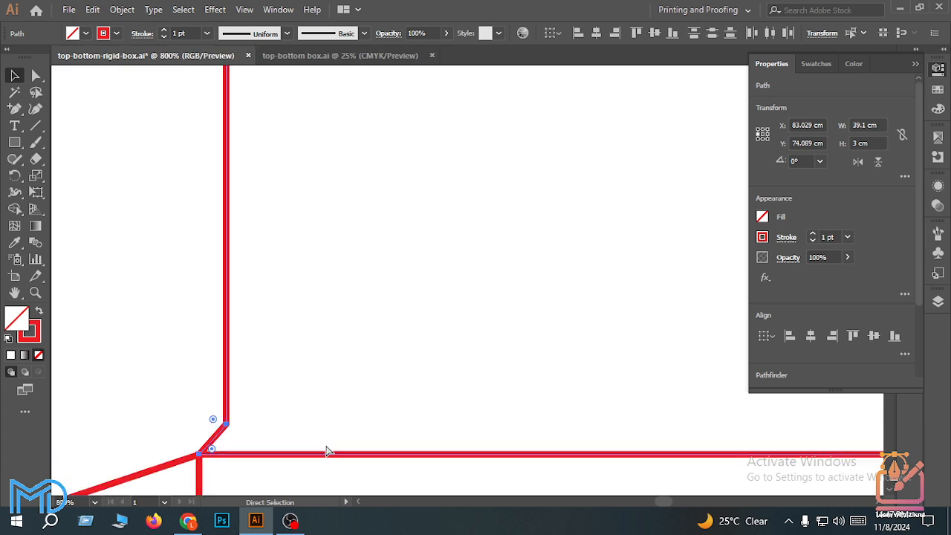
pyautogui.scroll(-4, 322, 450)
pyautogui.moveTo(444, 377); pyautogui.dragTo(253, 396)
pyautogui.scroll(-3, 246, 383)
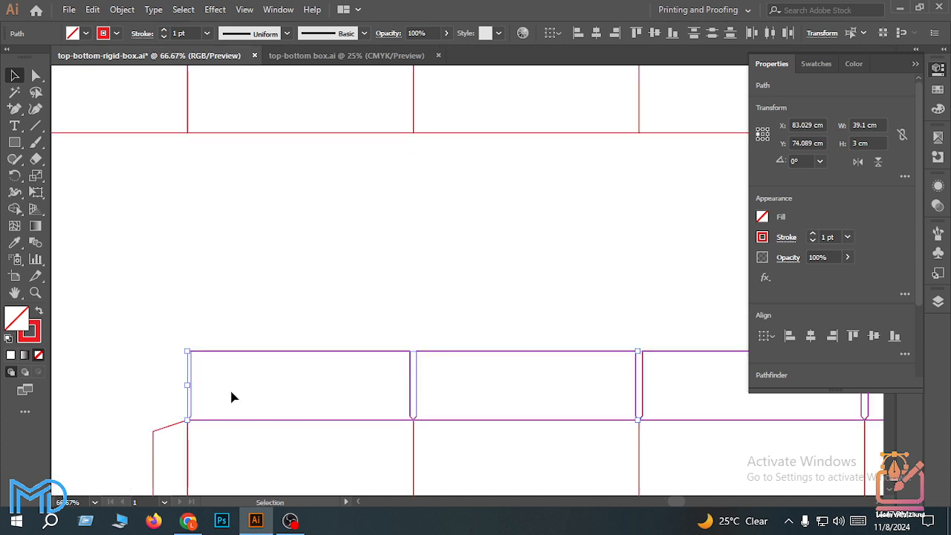
pyautogui.moveTo(449, 396); pyautogui.dragTo(399, 408)
pyautogui.click(376, 391)
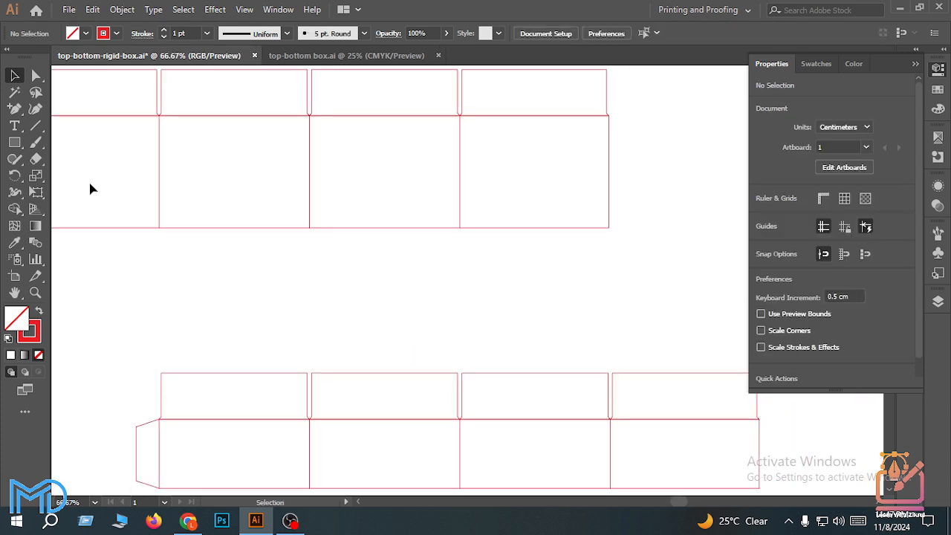
# - Select the copied flaps by their upper corner points and delete them from the second inner dieline
pyautogui.click(31, 73)
pyautogui.moveTo(82, 272); pyautogui.dragTo(792, 426)
pyautogui.hscroll(3, 760, 418)
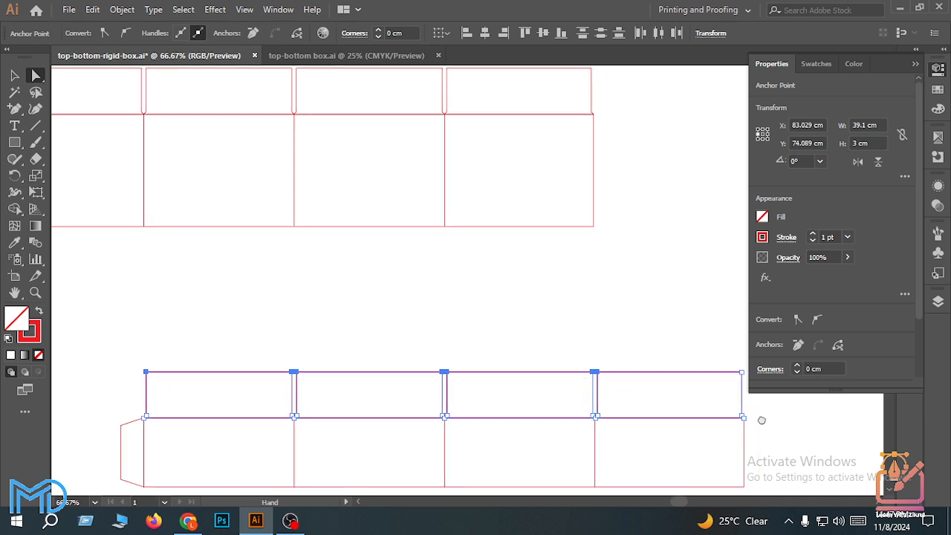
pyautogui.click(113, 370)
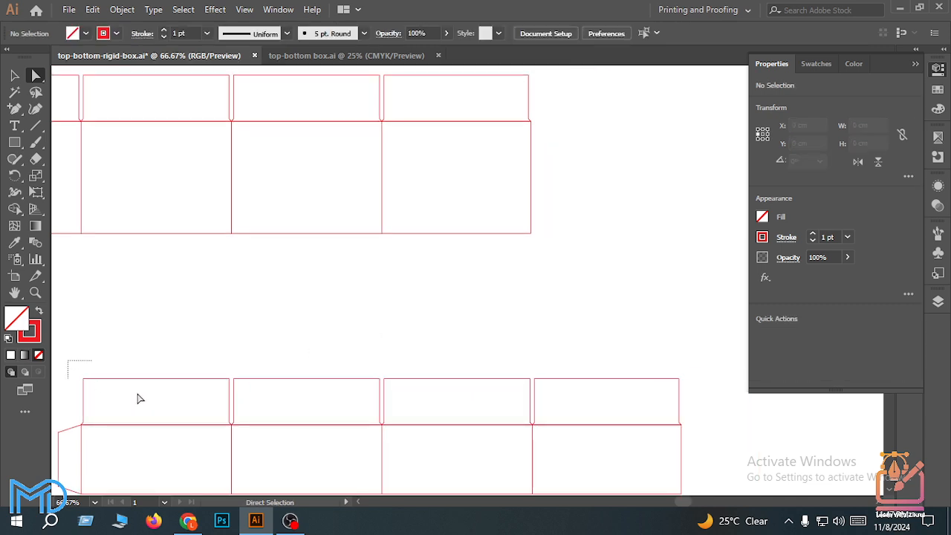
pyautogui.moveTo(138, 399); pyautogui.dragTo(676, 378)
pyautogui.scroll(-1, 691, 411)
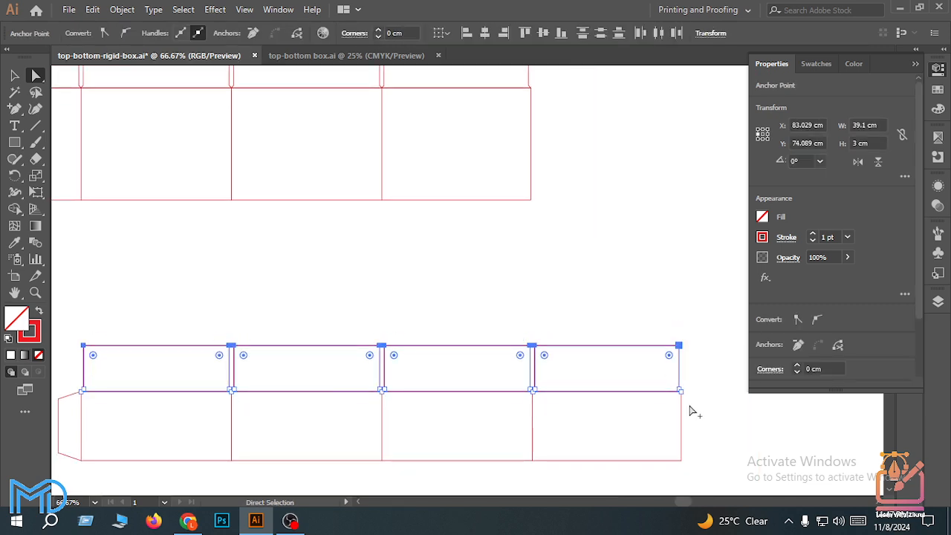
pyautogui.scroll(-2, 695, 411)
pyautogui.scroll(1, 709, 411)
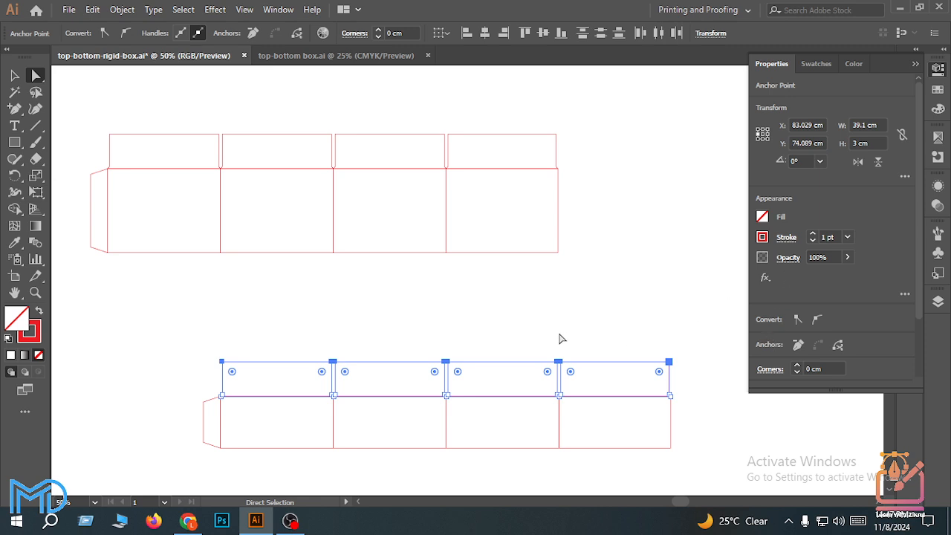
pyautogui.scroll(-1, 559, 339)
pyautogui.scroll(1, 539, 325)
pyautogui.scroll(-1, 476, 444)
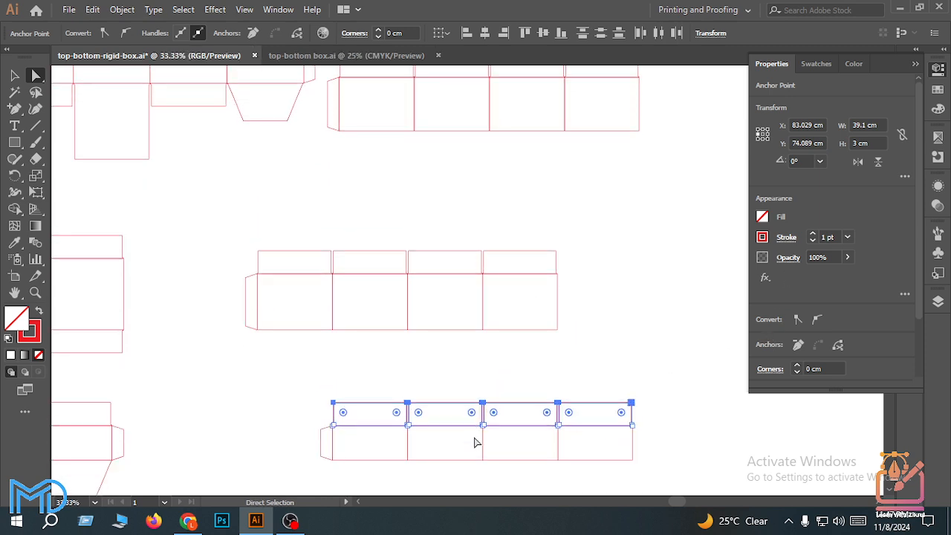
pyautogui.scroll(1, 476, 443)
pyautogui.press('Delete')
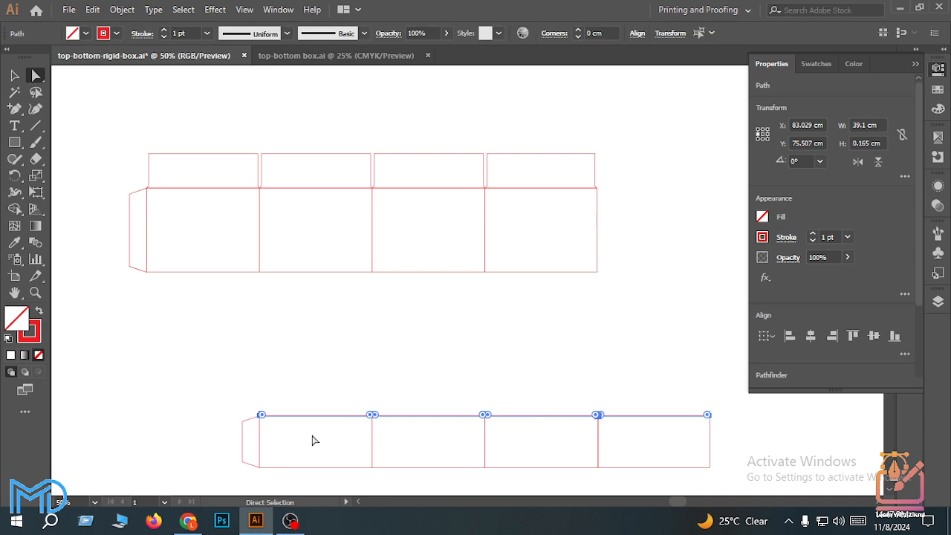
pyautogui.click(311, 384)
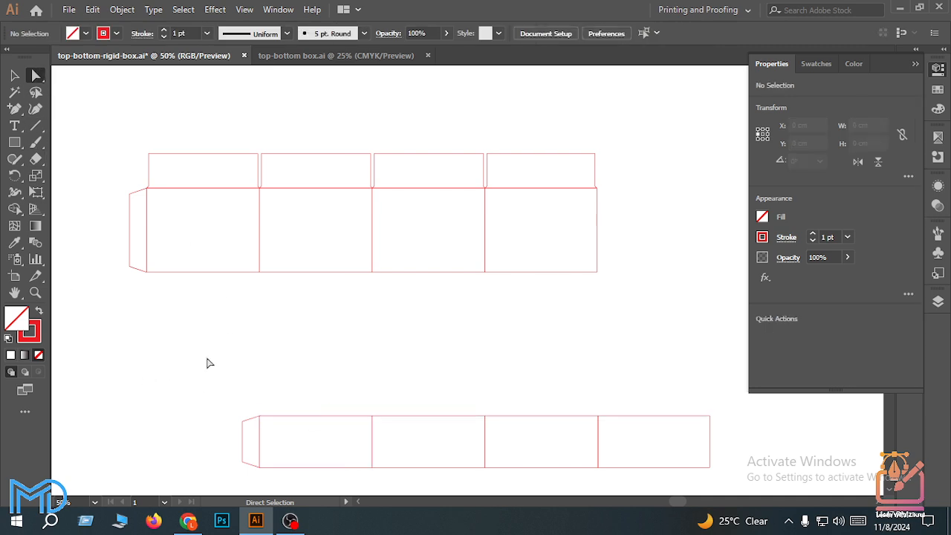
# - Extend the four panels and glue flap upward by 2 cm to a height of 6.5 cm, keeping the bottom edge fixed
pyautogui.moveTo(211, 370); pyautogui.dragTo(640, 447)
pyautogui.moveTo(172, 392); pyautogui.dragTo(624, 433)
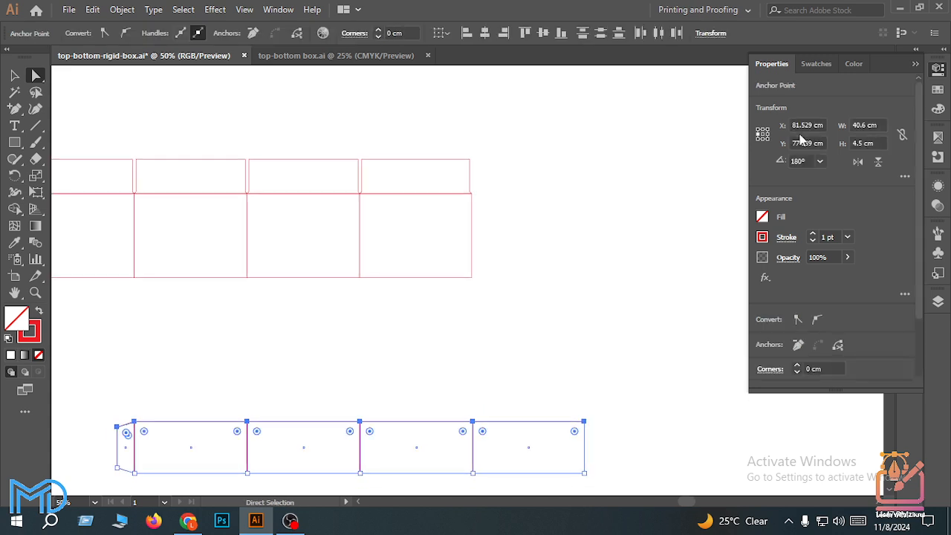
pyautogui.click(759, 139)
pyautogui.click(882, 140)
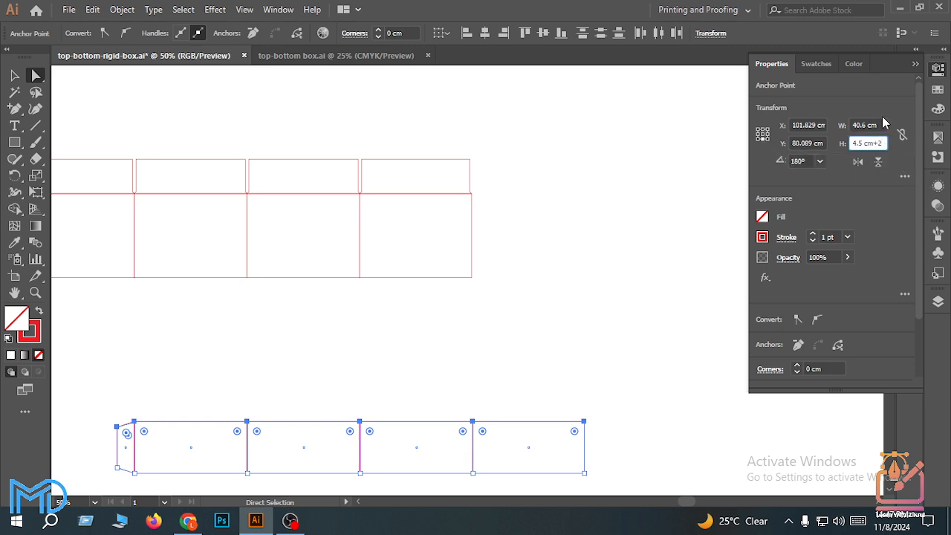
pyautogui.write('+2')
pyautogui.press('Return')
pyautogui.click(491, 272)
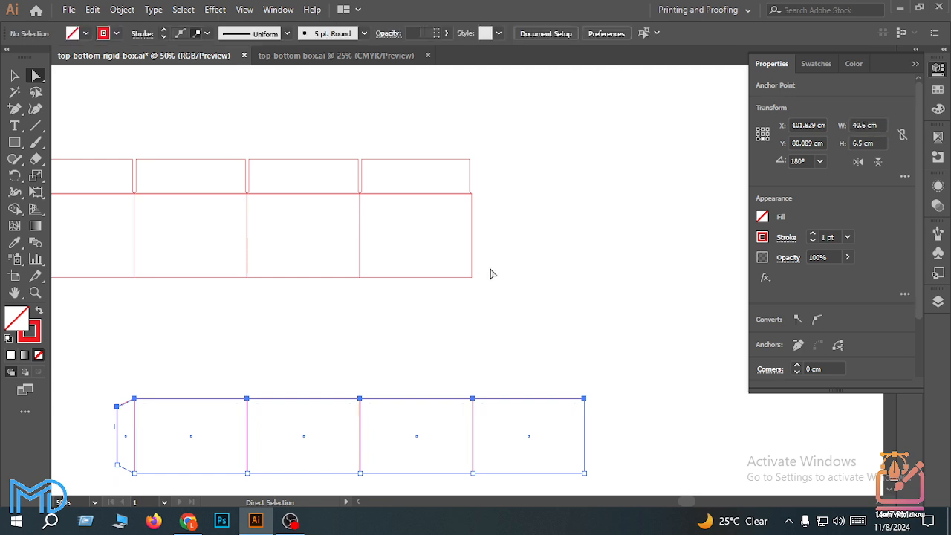
# - Compare the width and height of the last panels on the two inner dielines and the neighbouring outer dieline
pyautogui.click(474, 269)
pyautogui.scroll(-2, 551, 269)
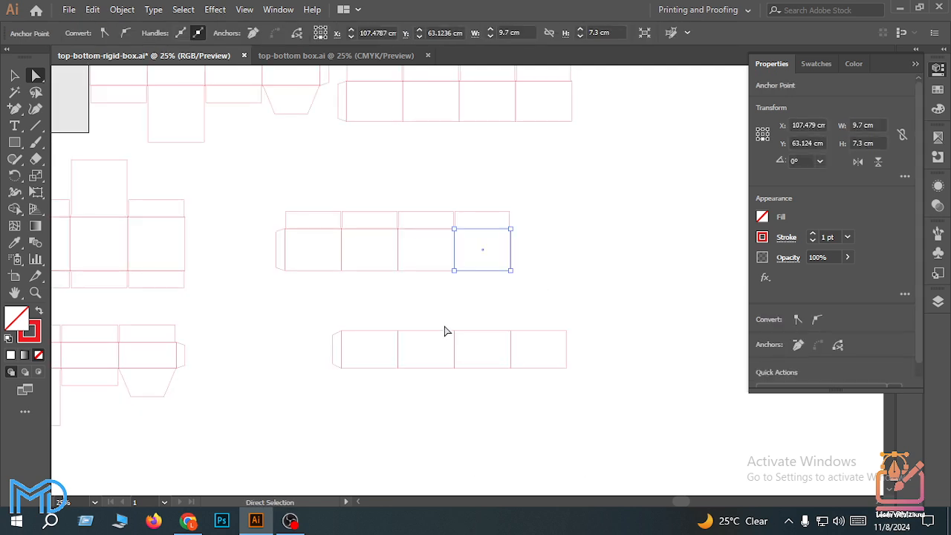
pyautogui.scroll(1, 372, 323)
pyautogui.scroll(1, 78, 313)
pyautogui.click(186, 305)
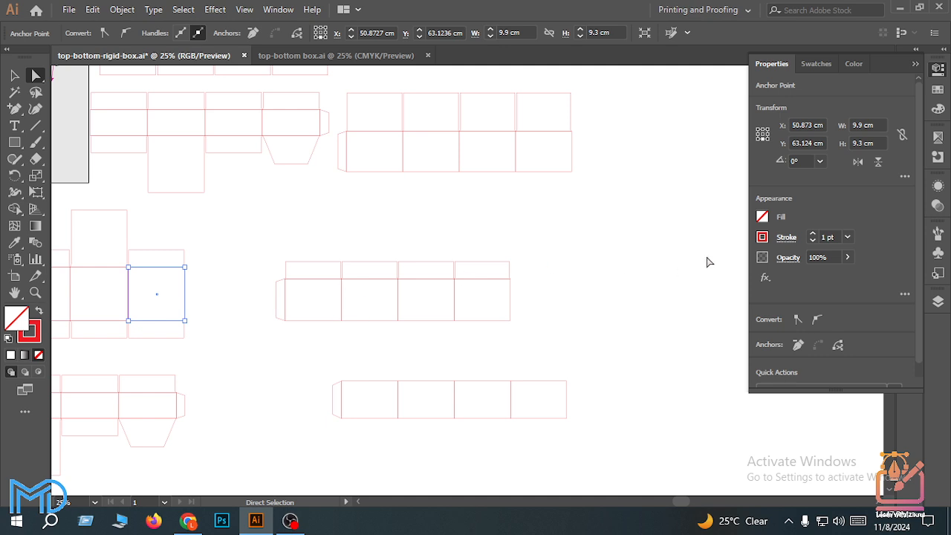
pyautogui.click(510, 304)
pyautogui.scroll(-3, 542, 364)
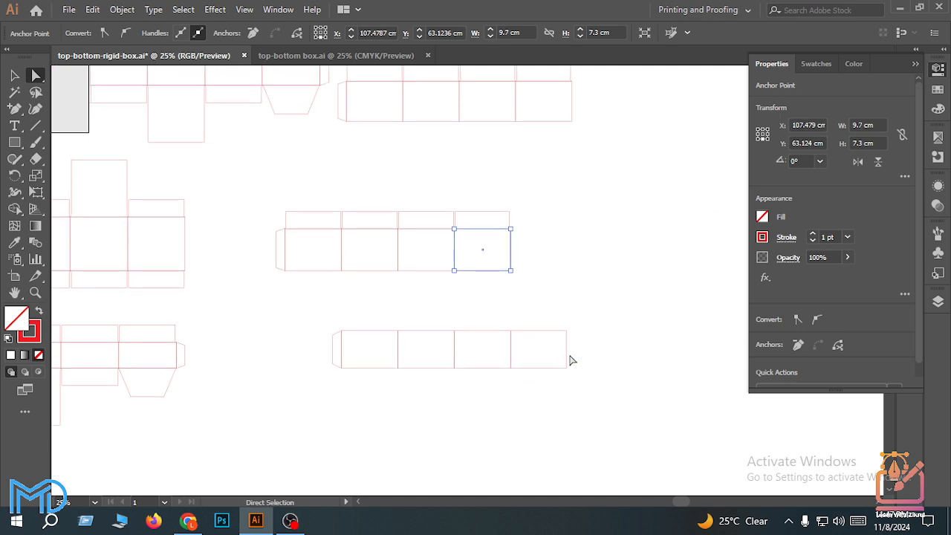
pyautogui.click(567, 361)
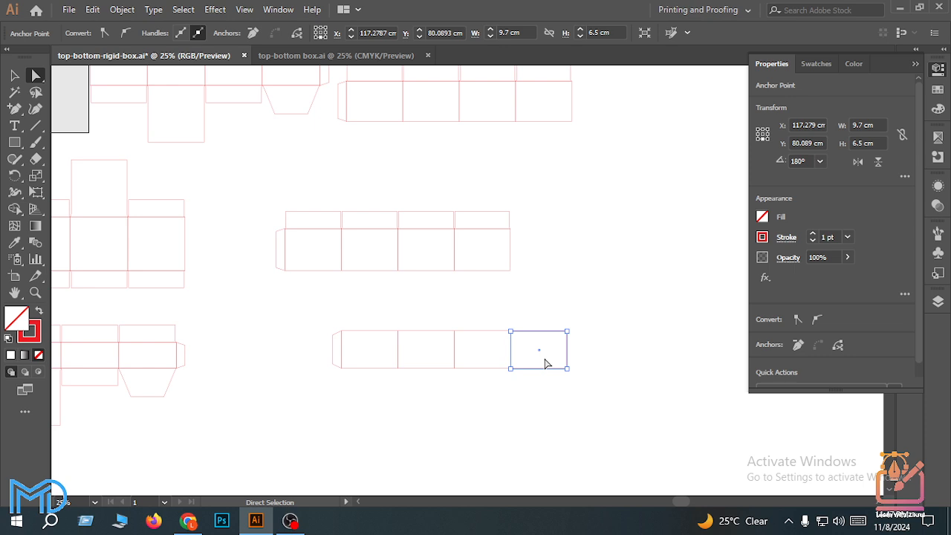
pyautogui.click(602, 352)
# - Review the complete set of dielines beside the reference box image and examine the two inner dielines up close
pyautogui.scroll(4, 513, 364)
pyautogui.scroll(-1, 580, 368)
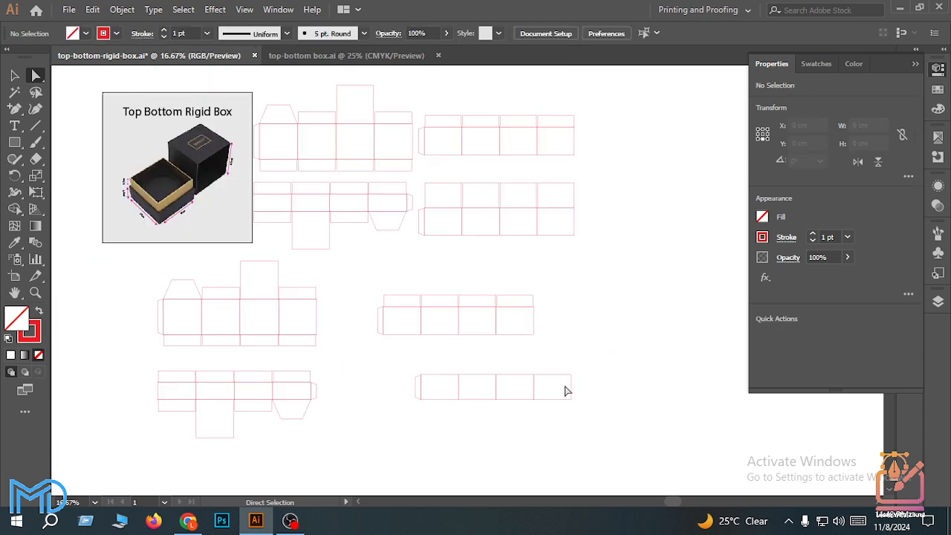
pyautogui.scroll(2, 525, 398)
pyautogui.scroll(1, 513, 387)
pyautogui.moveTo(353, 347); pyautogui.dragTo(442, 360)
pyautogui.scroll(-1, 441, 360)
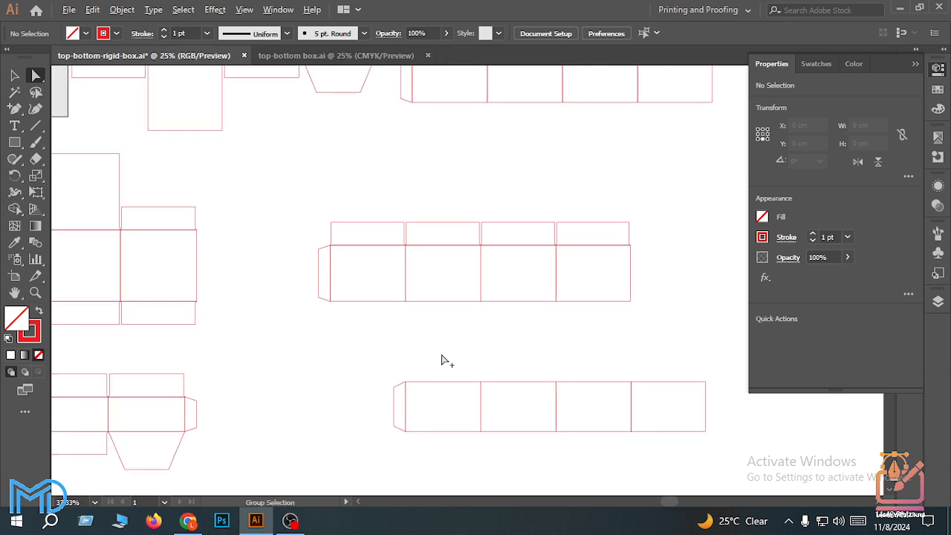
pyautogui.moveTo(351, 466); pyautogui.dragTo(399, 386)
pyautogui.scroll(-1, 386, 381)
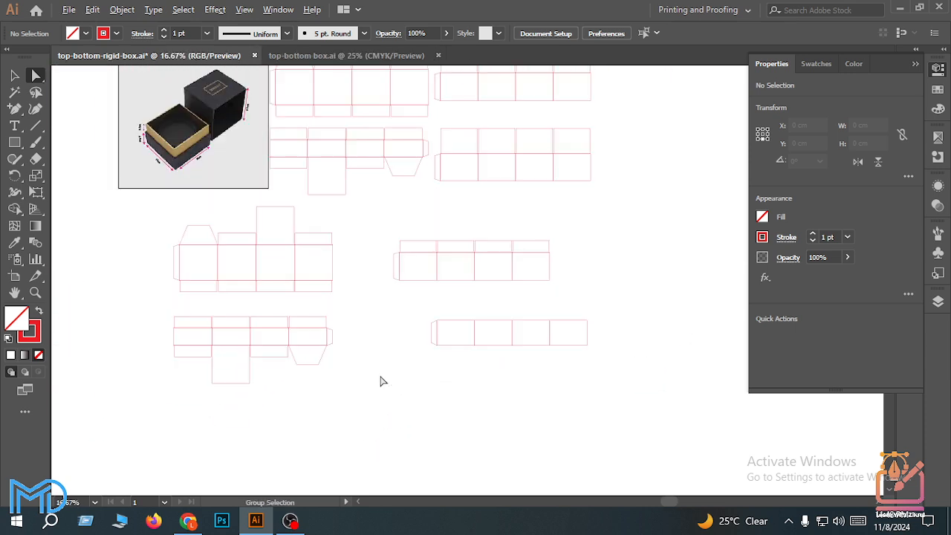
pyautogui.scroll(2, 421, 391)
pyautogui.scroll(1, 375, 368)
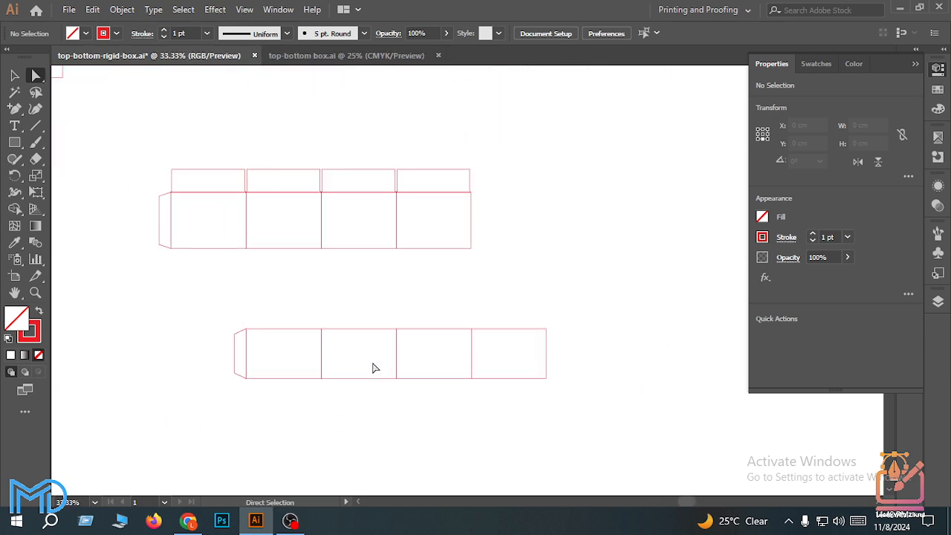
# - Check the width and height of a panel and its tall flap on the earlier second inner dieline
pyautogui.scroll(-1, 349, 370)
pyautogui.scroll(4, 346, 357)
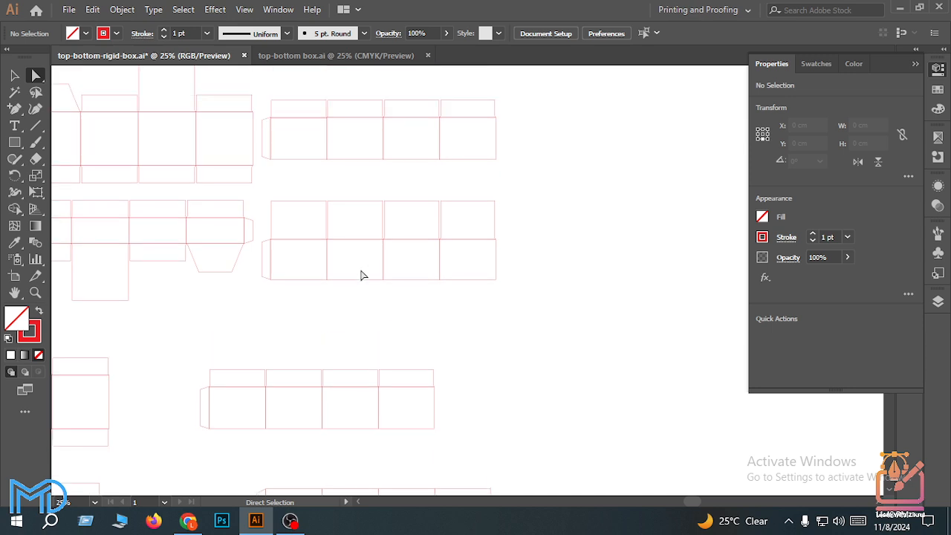
pyautogui.click(325, 281)
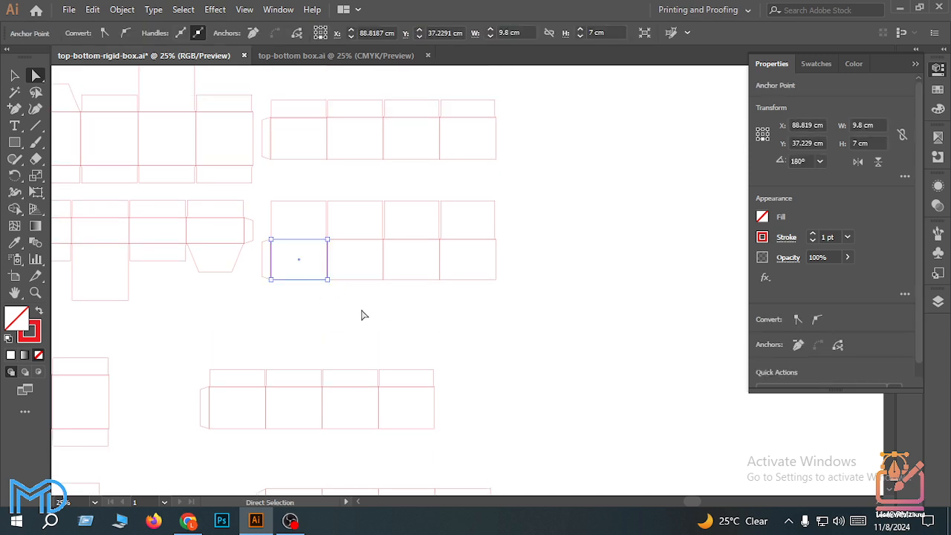
pyautogui.scroll(-1, 365, 313)
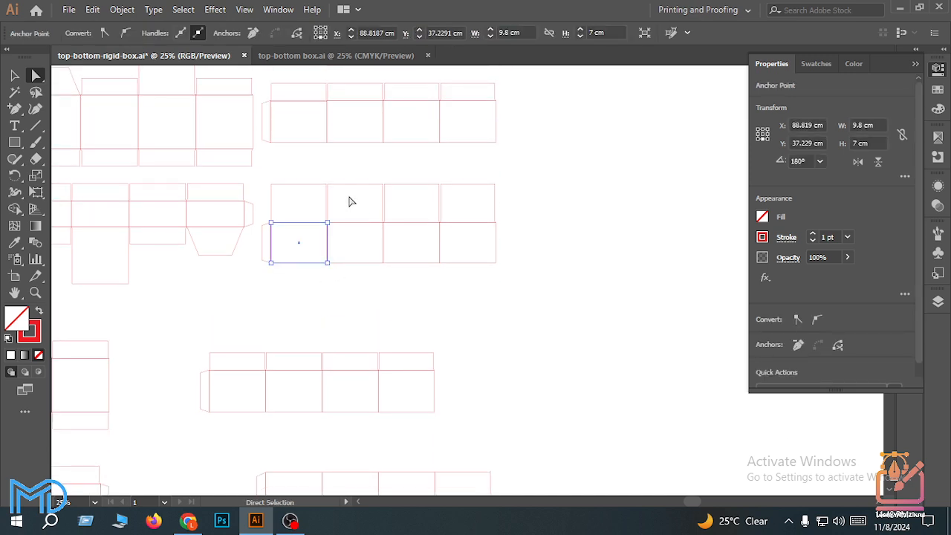
pyautogui.moveTo(310, 224); pyautogui.dragTo(308, 187)
pyautogui.scroll(-3, 399, 374)
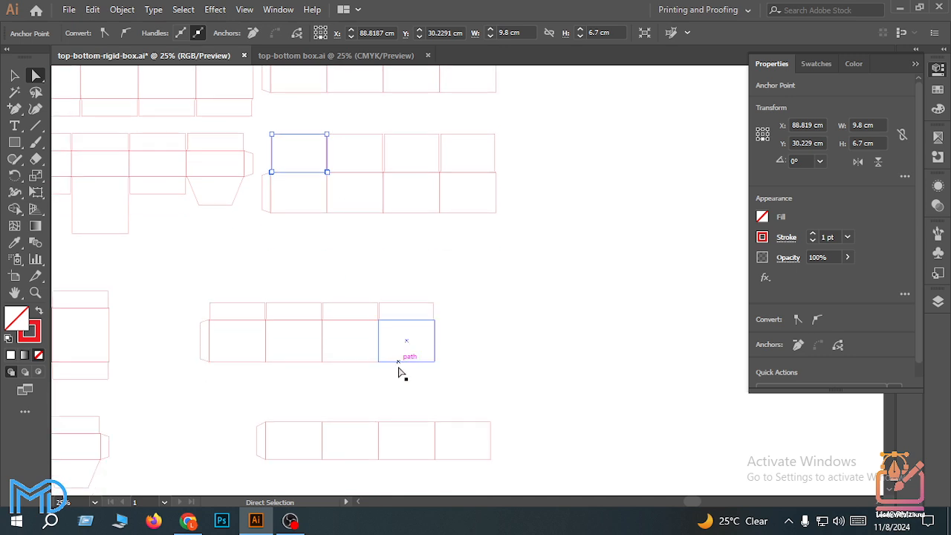
pyautogui.scroll(-3, 307, 419)
pyautogui.scroll(2, 305, 416)
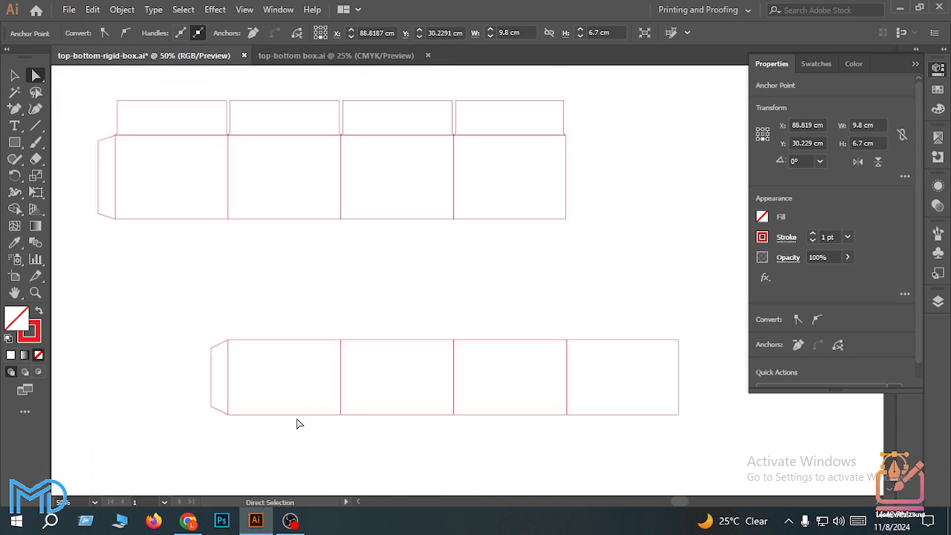
# - Extend the second inner dieline's four panels and glue flap upward by 0.5 cm to a height of 7 cm
pyautogui.click(296, 414)
pyautogui.moveTo(147, 314); pyautogui.dragTo(707, 384)
pyautogui.moveTo(162, 329); pyautogui.dragTo(714, 388)
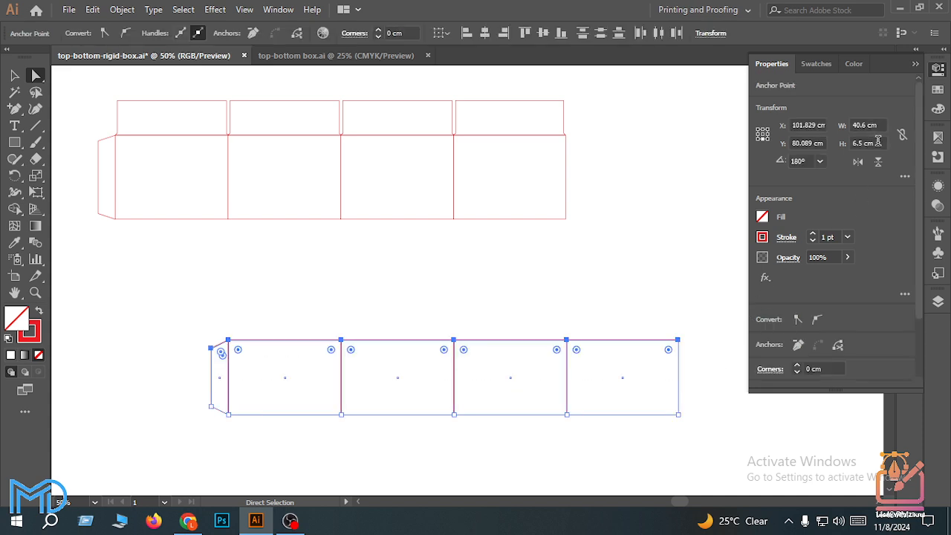
pyautogui.click(878, 142)
pyautogui.write('+')
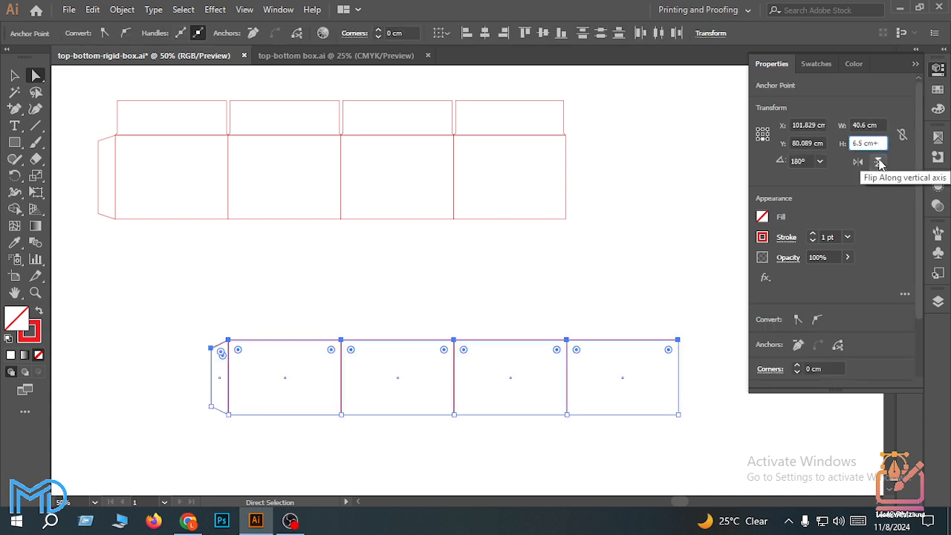
pyautogui.write('0.5')
pyautogui.press('Return')
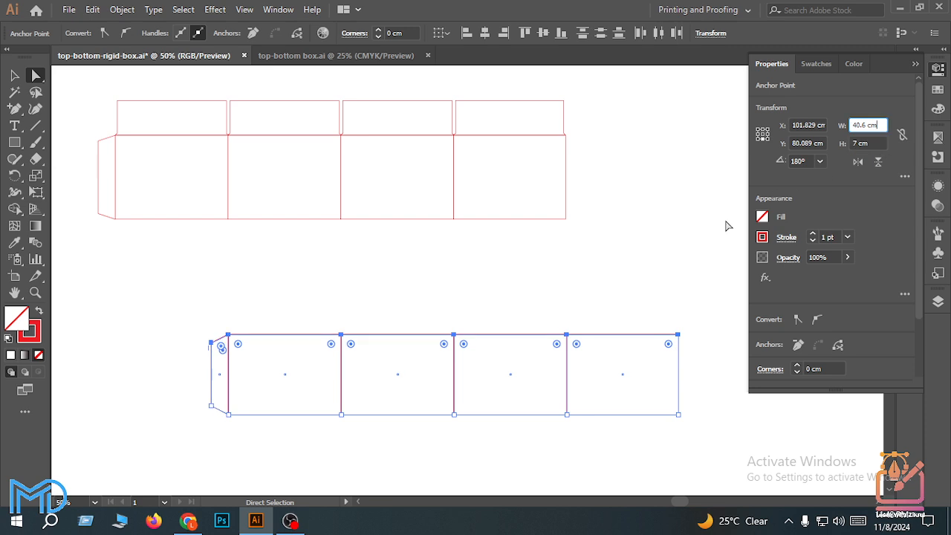
pyautogui.click(708, 245)
# - Copy the four 3 cm-high flaps of the first inner dieline onto the upper edge of the second inner dieline's panels
pyautogui.scroll(2, 393, 344)
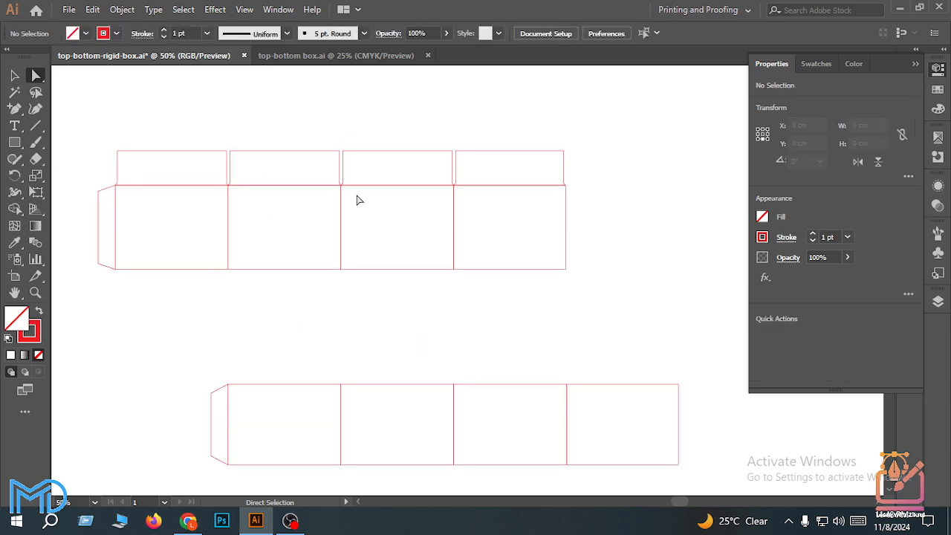
pyautogui.click(15, 75)
pyautogui.moveTo(76, 136); pyautogui.dragTo(587, 192)
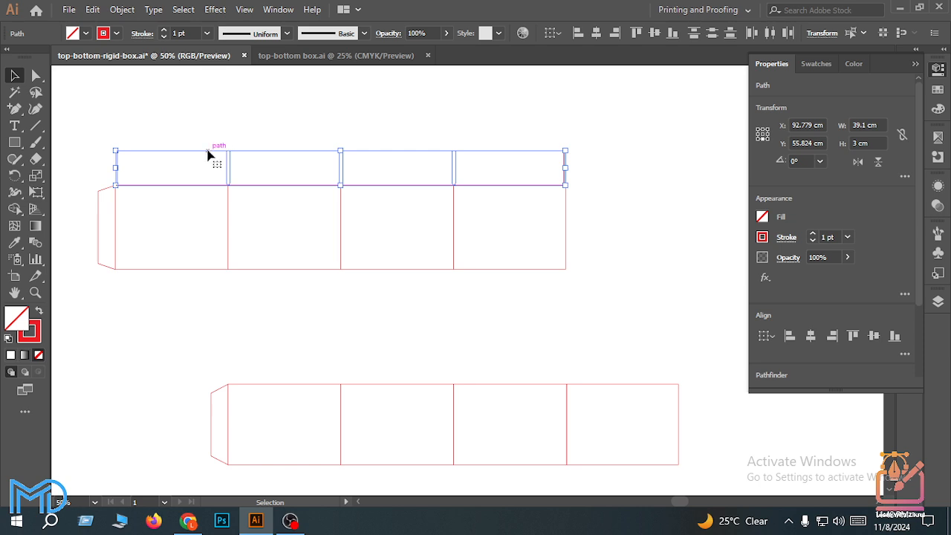
pyautogui.moveTo(208, 154); pyautogui.dragTo(320, 355)
# - Align the copied flaps' lower corner exactly with the panel corner beside the glue flap
pyautogui.scroll(5, 278, 376)
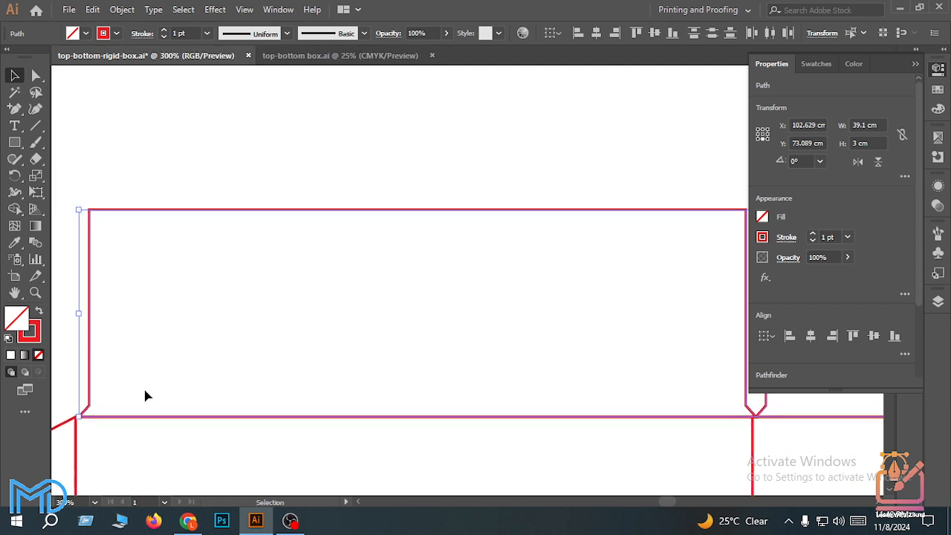
pyautogui.scroll(6, 145, 395)
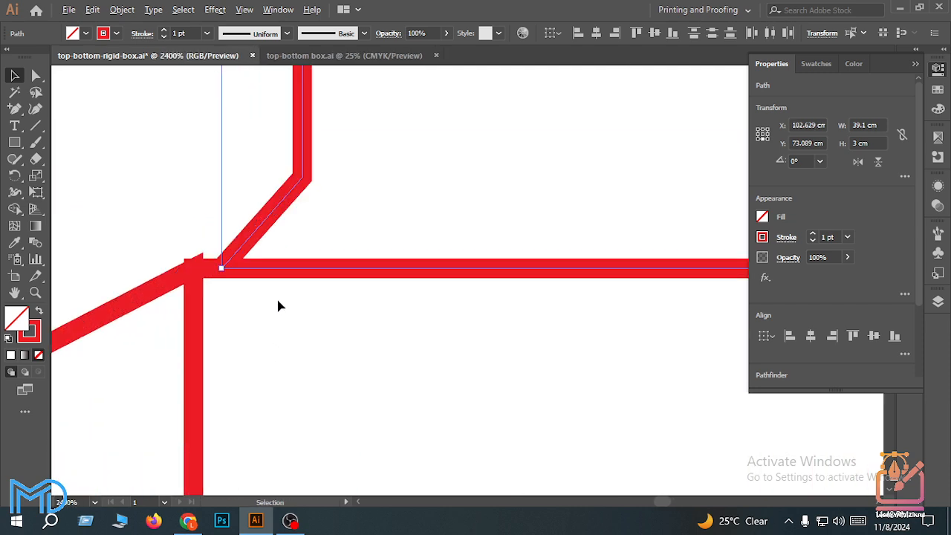
pyautogui.moveTo(303, 181); pyautogui.dragTo(275, 180)
pyautogui.click(321, 213)
pyautogui.scroll(-4, 277, 248)
pyautogui.moveTo(517, 356); pyautogui.dragTo(297, 387)
pyautogui.scroll(2, 294, 368)
pyautogui.hotkey('ctrl', 'y')
pyautogui.hotkey('ctrl', 'y')
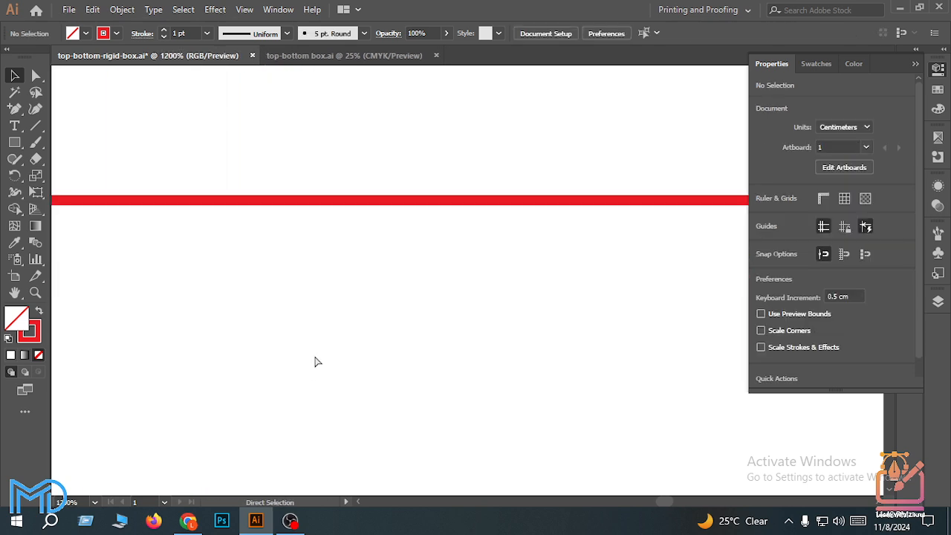
pyautogui.hotkey('ctrl', '1')
# - Examine the fit of the copied flaps on the second inner dieline and check the first flap's size
pyautogui.moveTo(475, 403); pyautogui.dragTo(369, 397)
pyautogui.scroll(-3, 359, 395)
pyautogui.scroll(2, 364, 368)
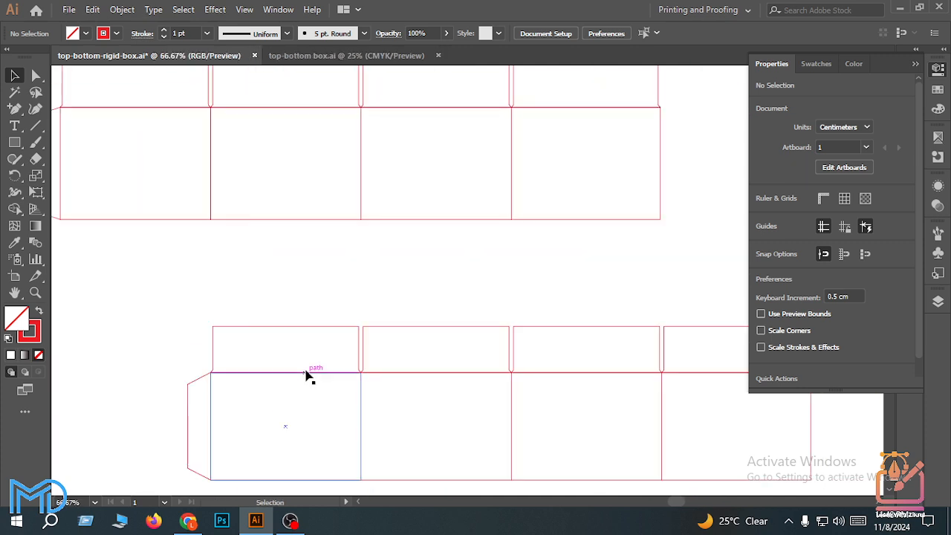
pyautogui.click(307, 327)
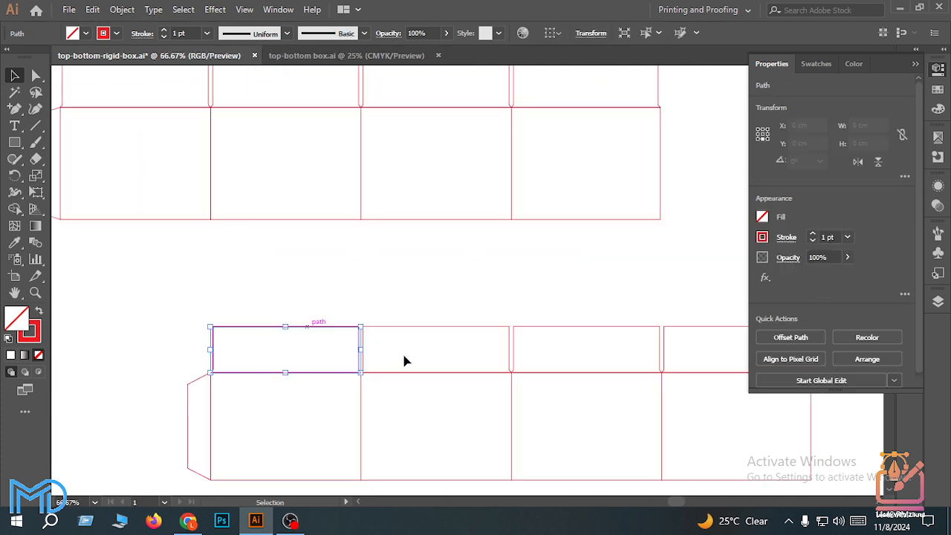
pyautogui.click(407, 444)
pyautogui.scroll(-2, 407, 438)
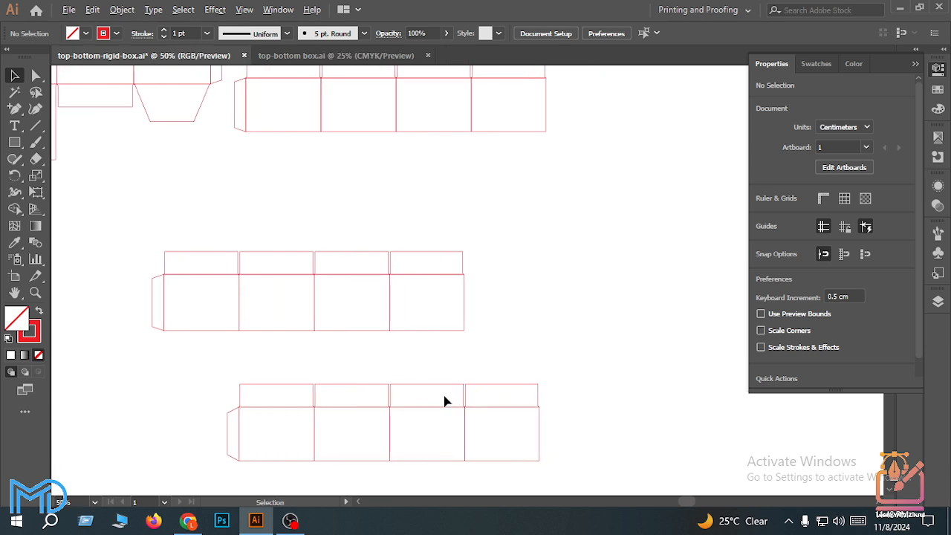
pyautogui.scroll(2, 444, 401)
pyautogui.click(223, 379)
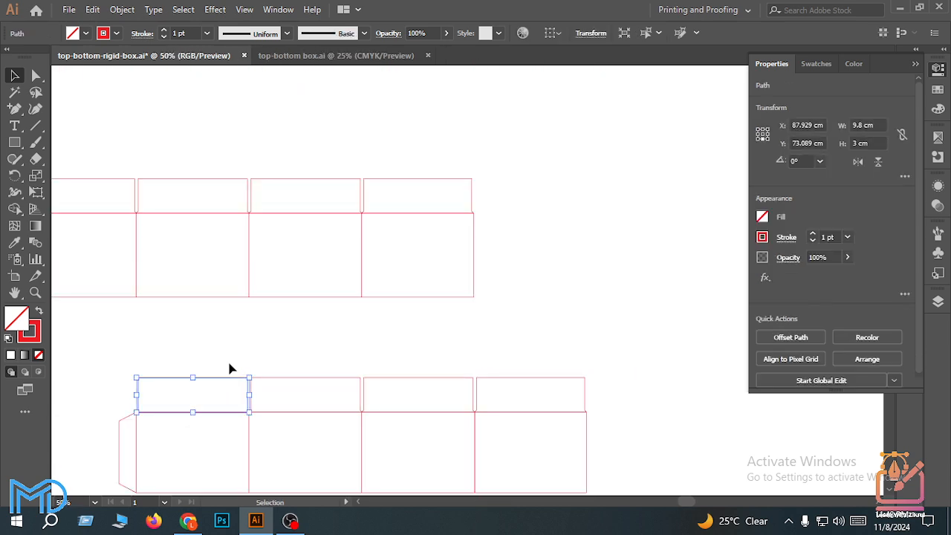
pyautogui.click(493, 112)
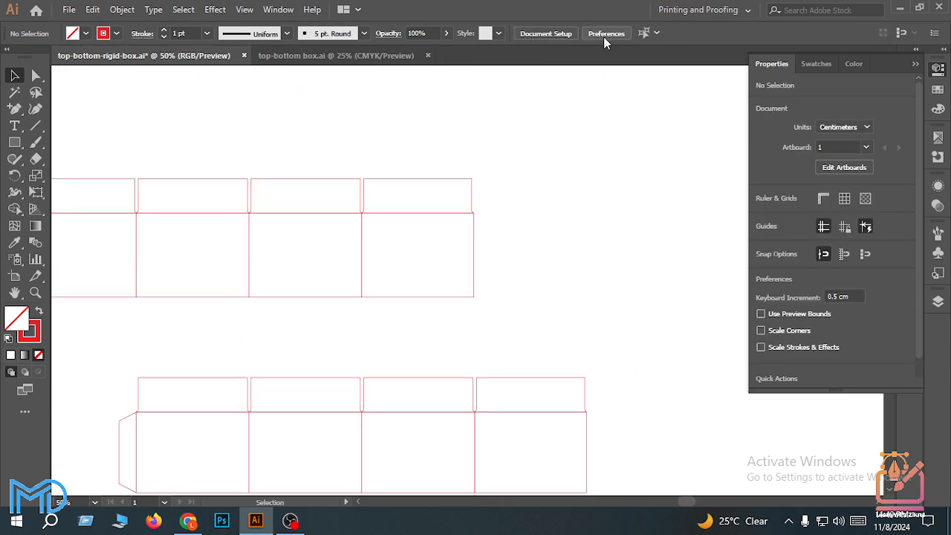
# - Set the keyboard increment to 3.7 cm in the general preferences
pyautogui.click(605, 34)
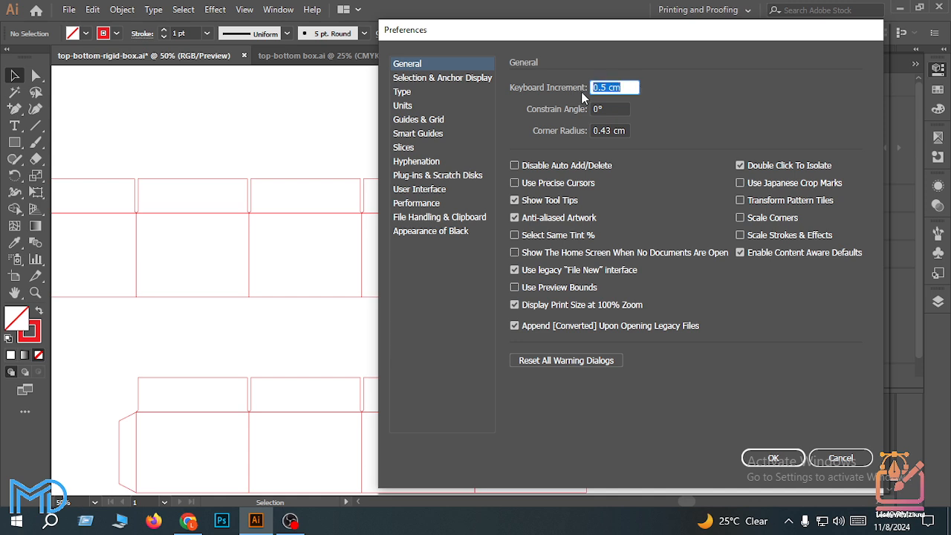
pyautogui.write('7')
pyautogui.click(619, 110)
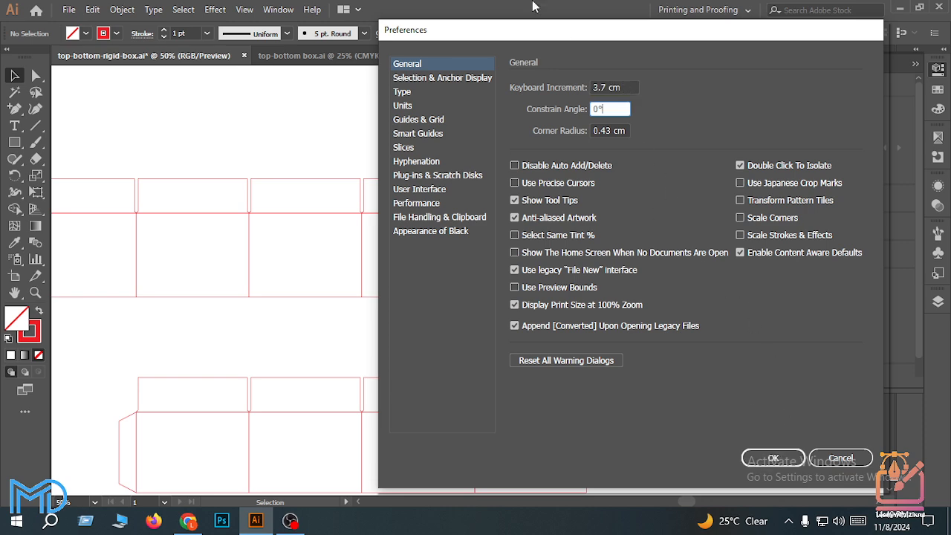
pyautogui.click(775, 456)
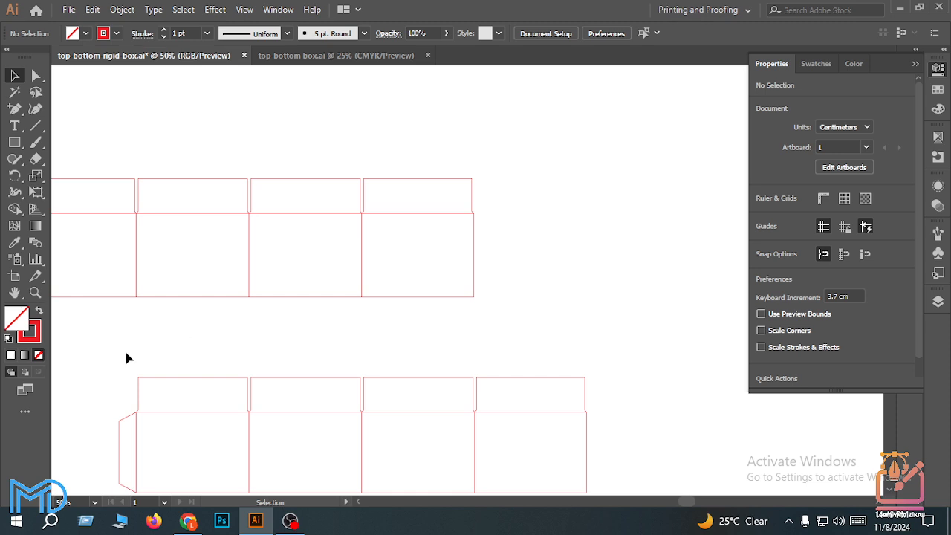
# - Move the upper points of the second inner dieline's four flaps up by 3.7 cm, making the flaps 6.7 cm high
pyautogui.click(33, 74)
pyautogui.moveTo(119, 338); pyautogui.dragTo(613, 393)
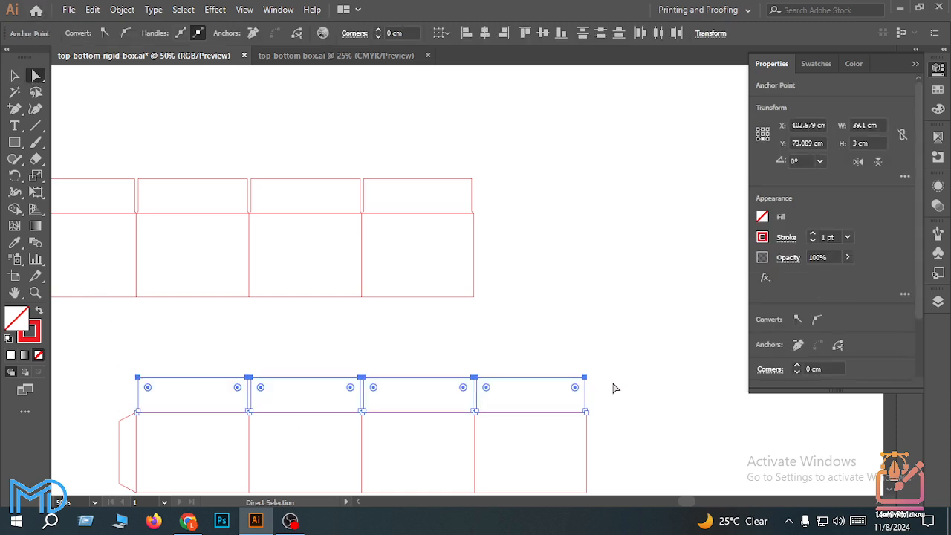
pyautogui.press('Up')
pyautogui.click(614, 387)
pyautogui.scroll(-2, 614, 387)
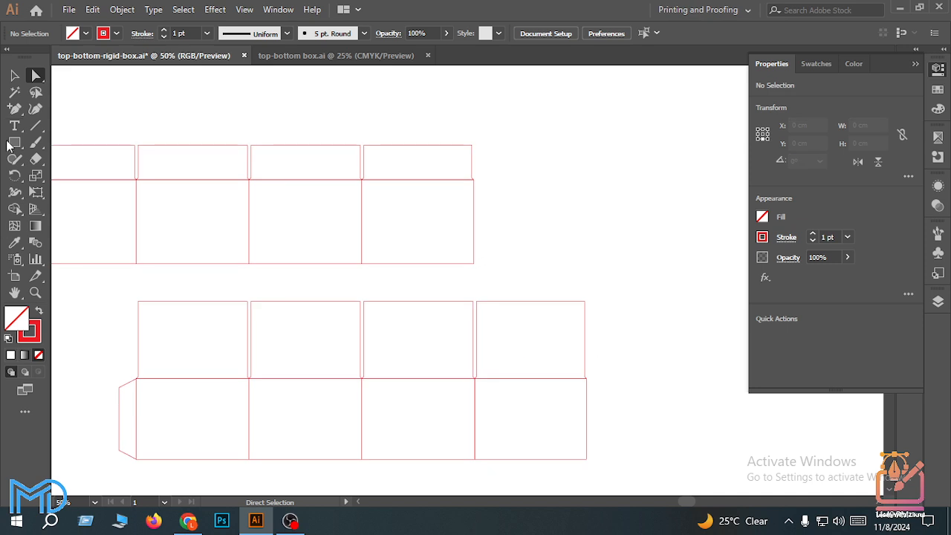
# - Move the first tall flap down over its panel to compare their heights, and undo the move
pyautogui.click(14, 75)
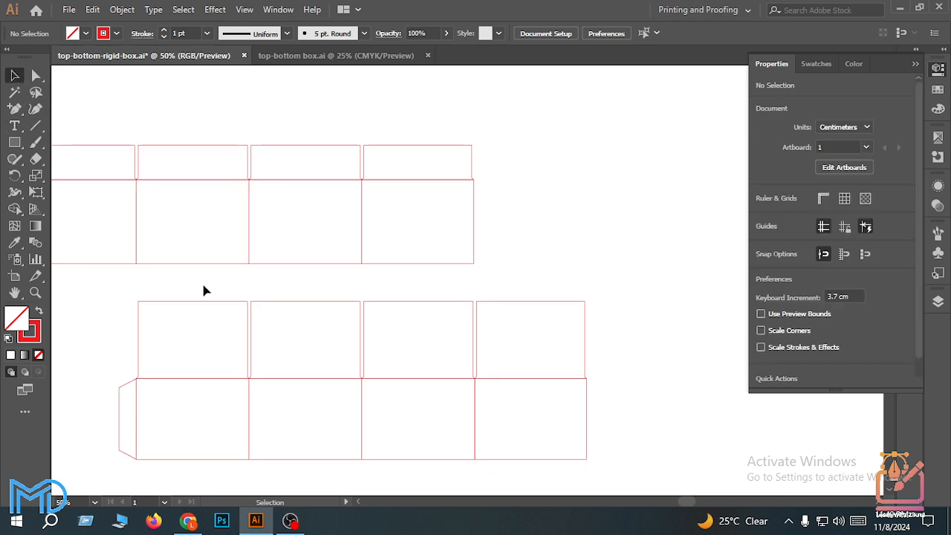
pyautogui.moveTo(207, 307); pyautogui.dragTo(194, 380)
pyautogui.scroll(1, 193, 381)
pyautogui.scroll(-2, 183, 385)
pyautogui.scroll(2, 174, 389)
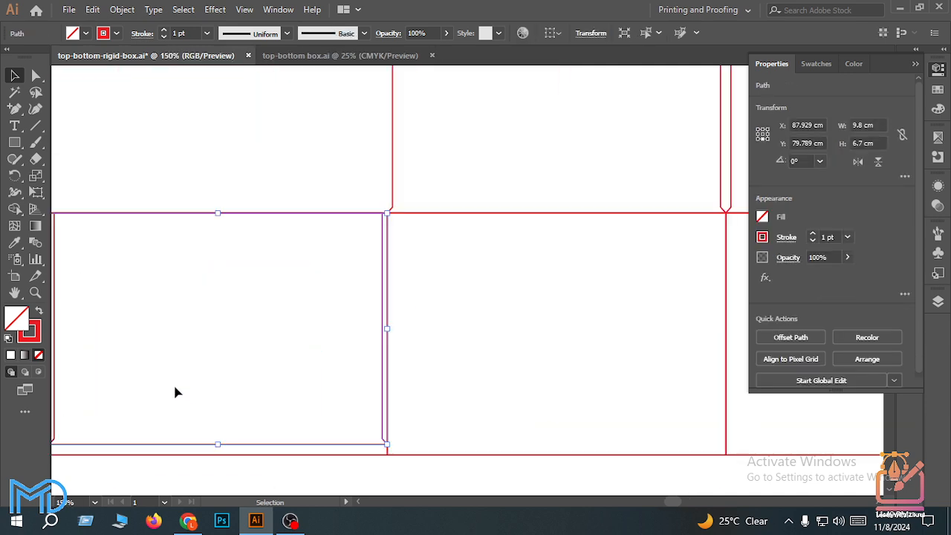
pyautogui.hotkey('ctrl', 'z')
pyautogui.scroll(-4, 319, 457)
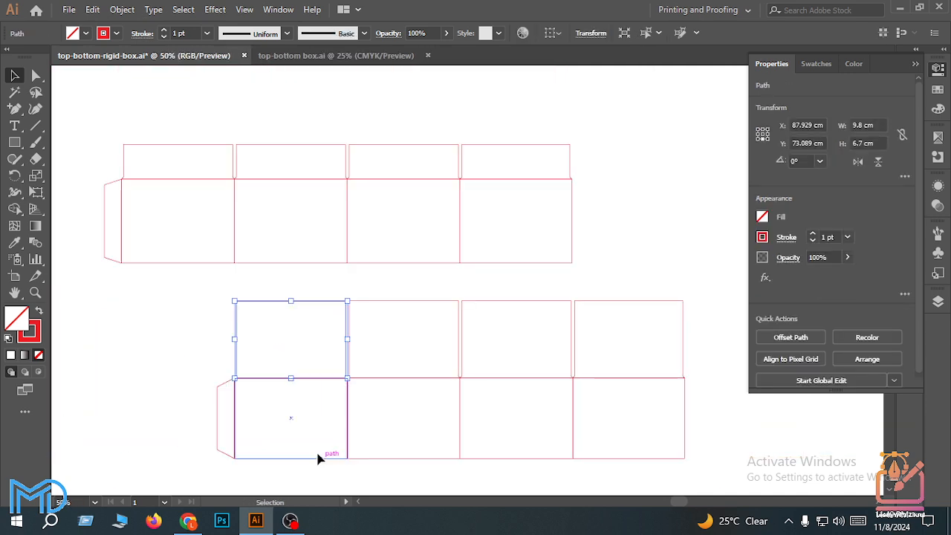
# - Move the two inner dielines closer to the new outer dielines, placing one roughly below the other
pyautogui.scroll(-1, 308, 451)
pyautogui.moveTo(227, 351)
pyautogui.mouseDown()
pyautogui.moveTo(560, 463)
pyautogui.moveTo(496, 416)
pyautogui.moveTo(408, 431)
pyautogui.moveTo(365, 422)
pyautogui.mouseUp()
pyautogui.moveTo(166, 257)
pyautogui.mouseDown()
pyautogui.moveTo(359, 332)
pyautogui.moveTo(480, 331)
pyautogui.moveTo(438, 324)
pyautogui.mouseUp()
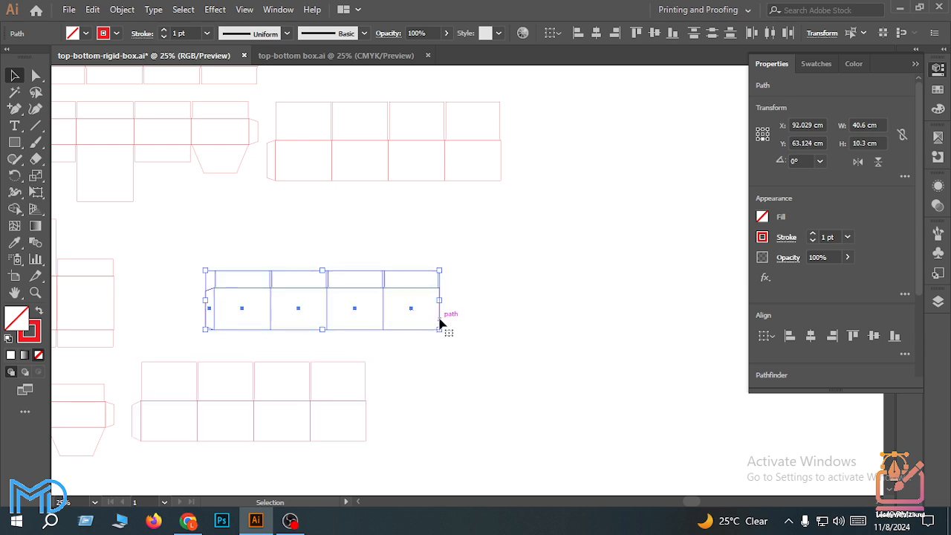
pyautogui.moveTo(439, 323); pyautogui.dragTo(372, 324)
pyautogui.click(382, 358)
# - Review the arranged outer and inner dielines together with the reference box image
pyautogui.hscroll(-10, 381, 358)
pyautogui.scroll(2, 381, 358)
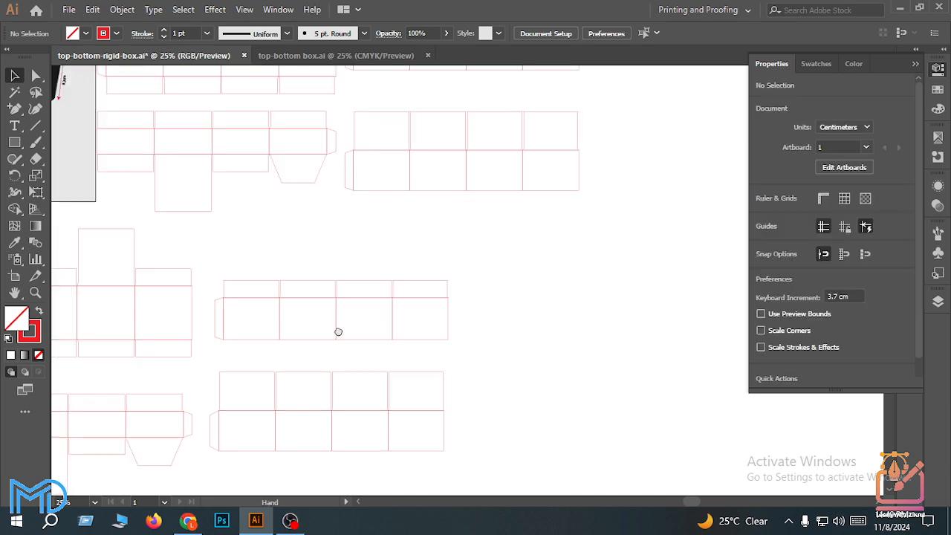
pyautogui.scroll(-2, 228, 317)
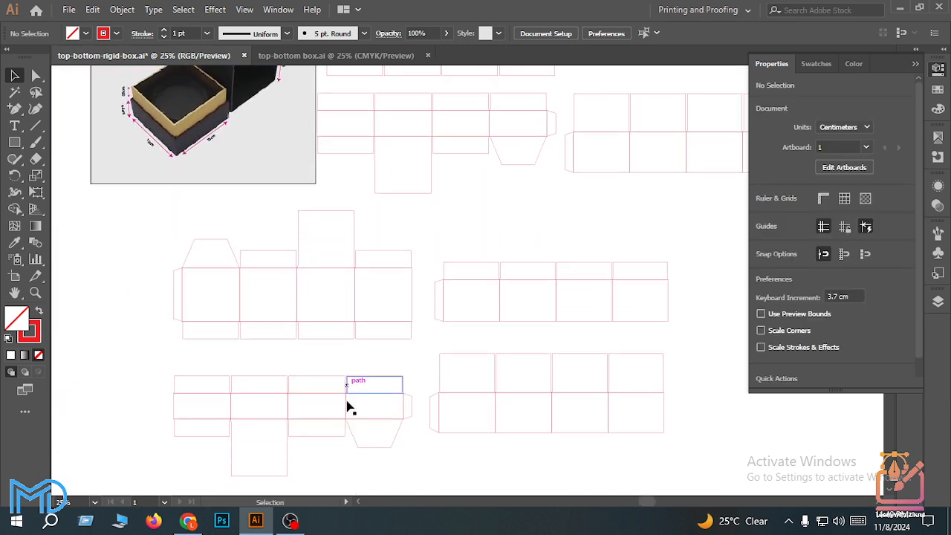
pyautogui.scroll(-1, 297, 294)
pyautogui.scroll(3, 265, 304)
pyautogui.scroll(-4, 250, 329)
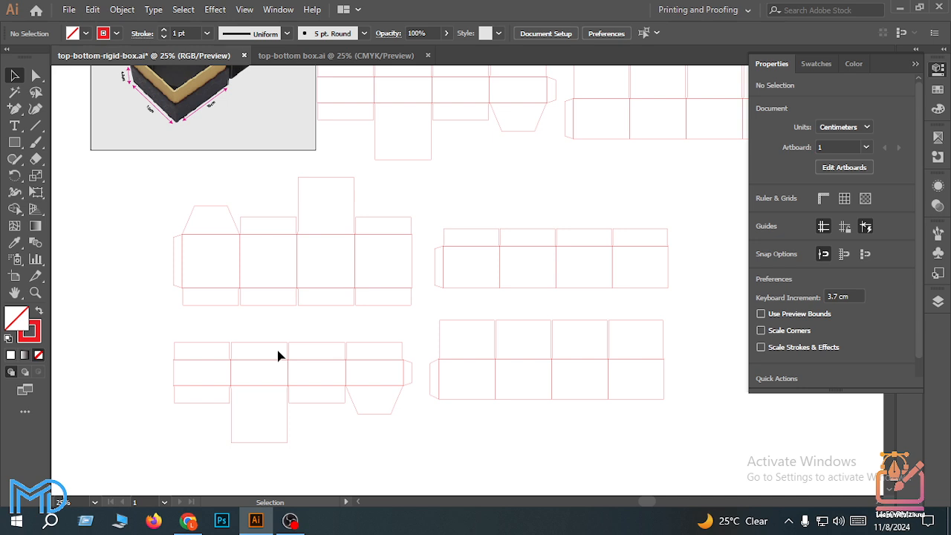
# - Examine the outer dielines up close, checking the size of the last upper flap on the lower one, and review the full set
pyautogui.moveTo(359, 318)
pyautogui.mouseDown()
pyautogui.moveTo(278, 334)
pyautogui.moveTo(364, 313)
pyautogui.mouseUp()
pyautogui.scroll(2, 277, 336)
pyautogui.scroll(2, 297, 343)
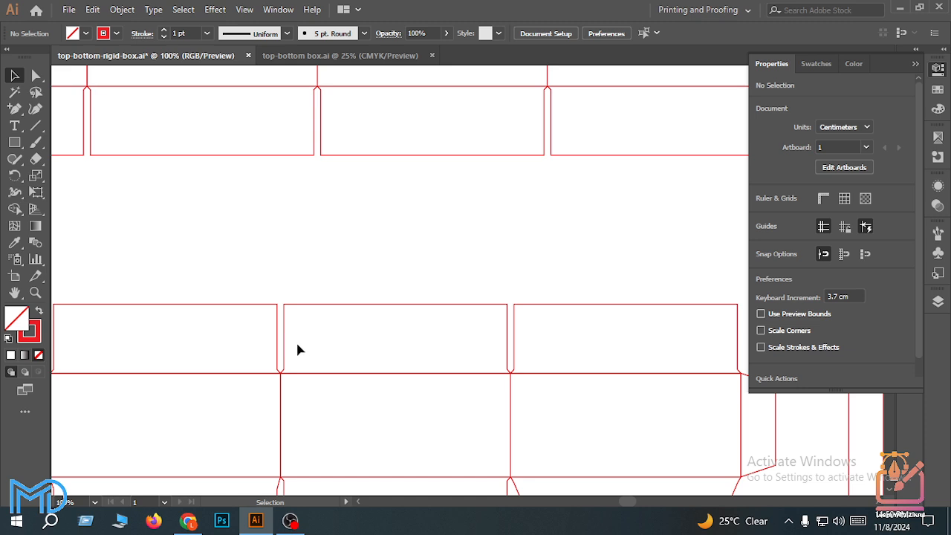
pyautogui.scroll(-2, 297, 349)
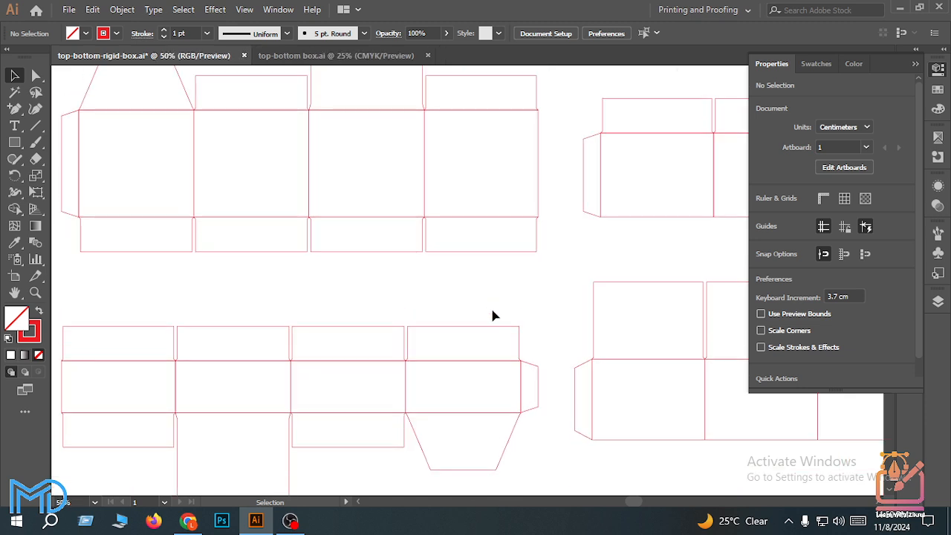
pyautogui.click(483, 334)
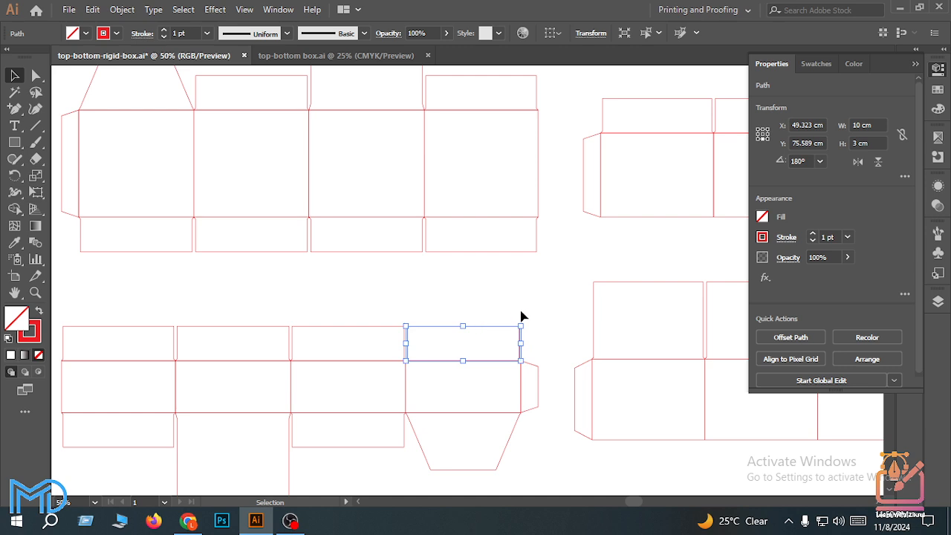
pyautogui.click(510, 251)
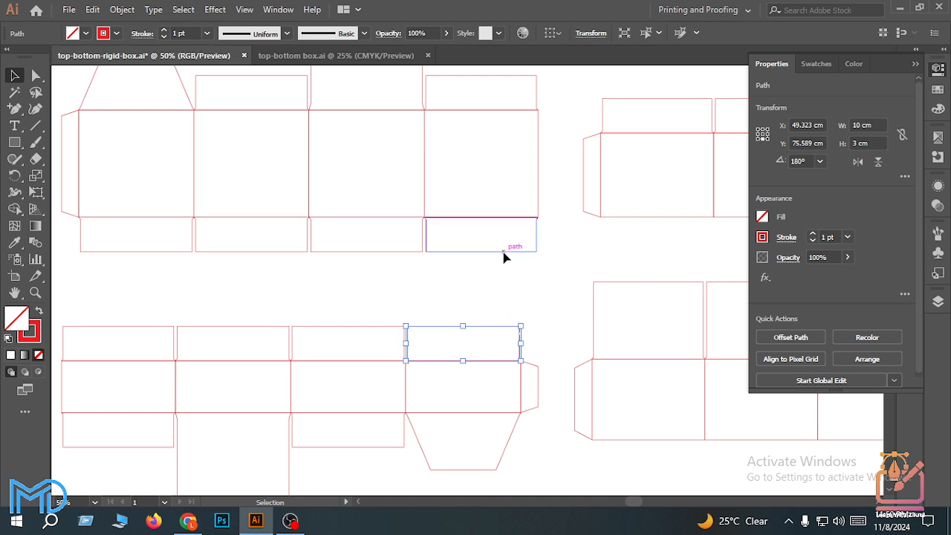
pyautogui.click(518, 293)
pyautogui.scroll(-2, 523, 295)
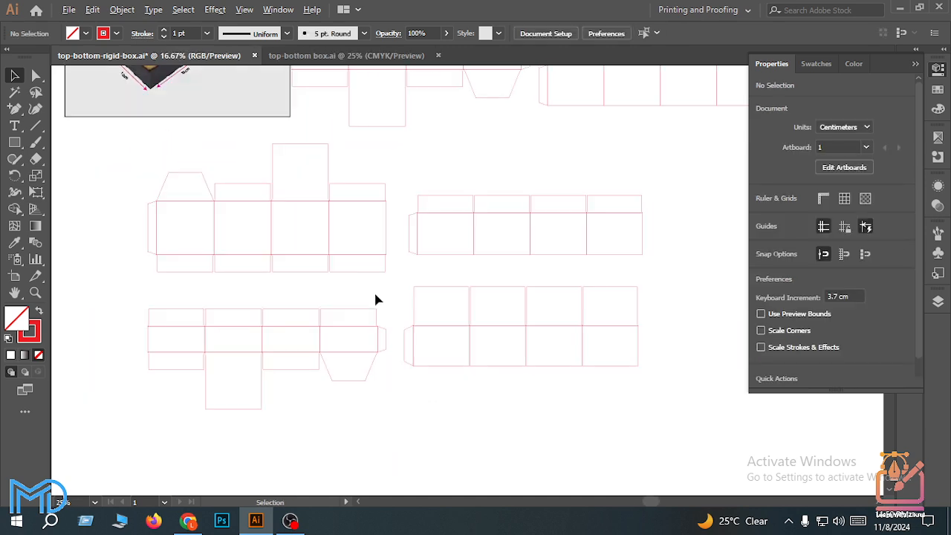
pyautogui.scroll(2, 376, 299)
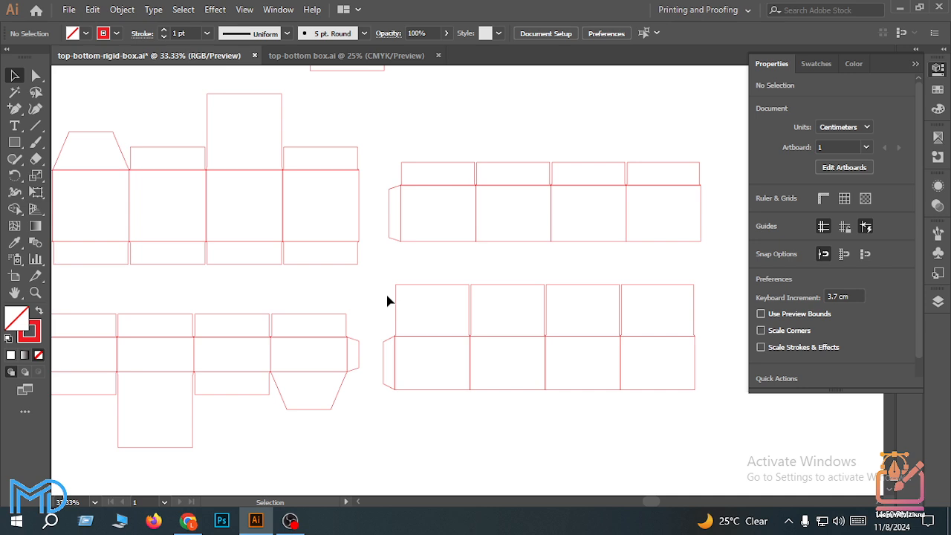